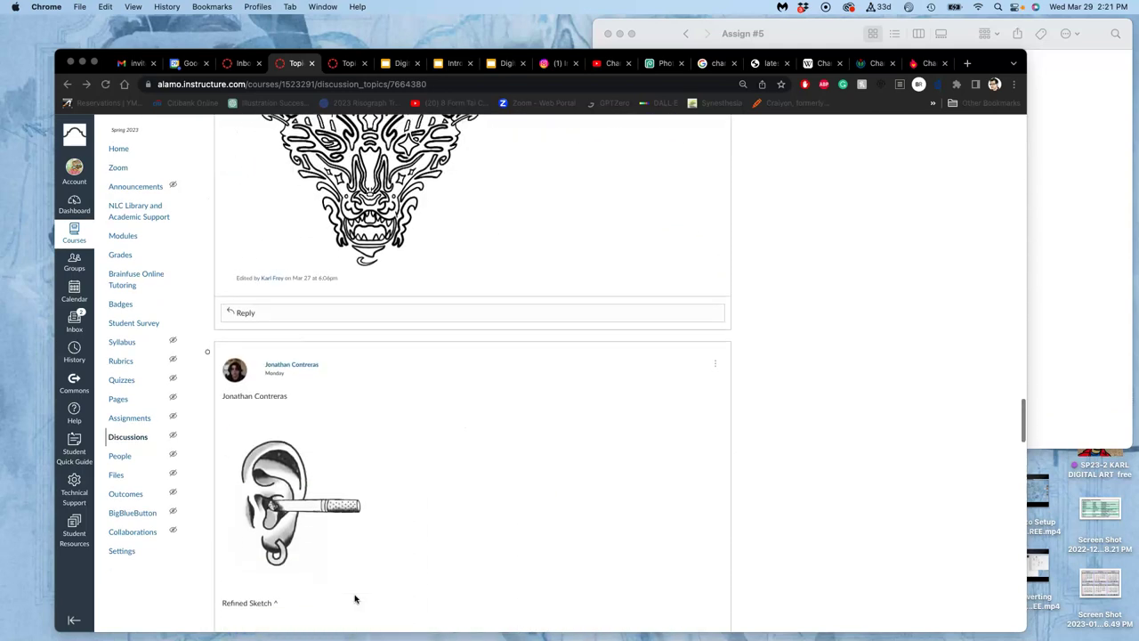
Step: Scroll the Canvas discussion to the post with the clean black line art of the creature mask
scroll(356, 587, "up", 5)
scroll(369, 560, "down", 2)
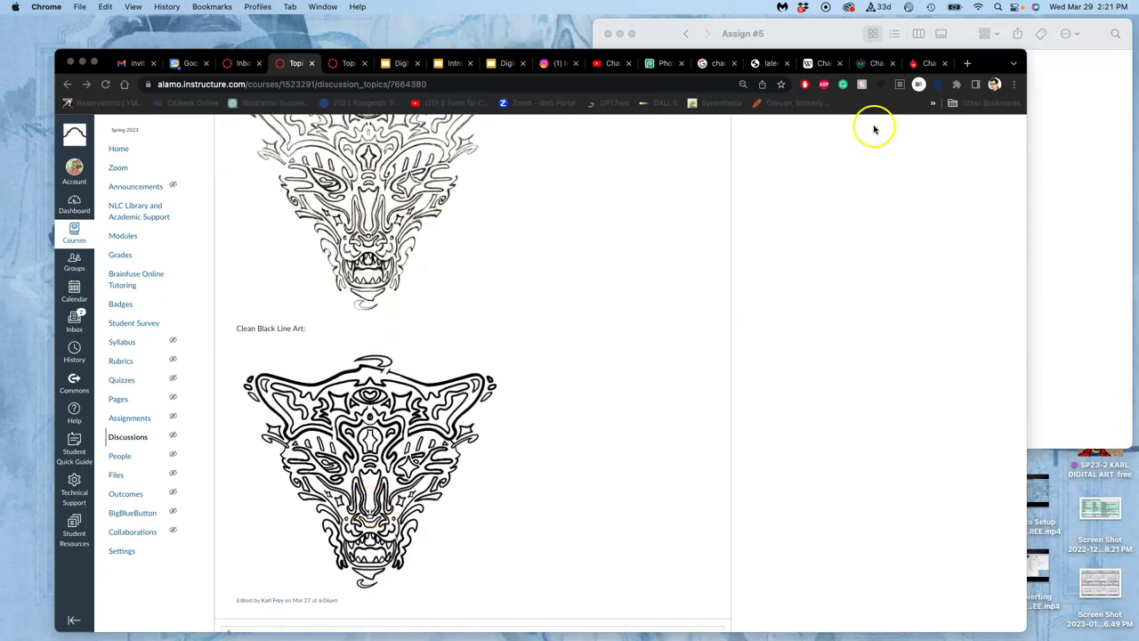
Step: In the mask file, hide and reshow the Black Line Art and BLANK WHITE BACKGROUND layers to inspect them
left_click(665, 62)
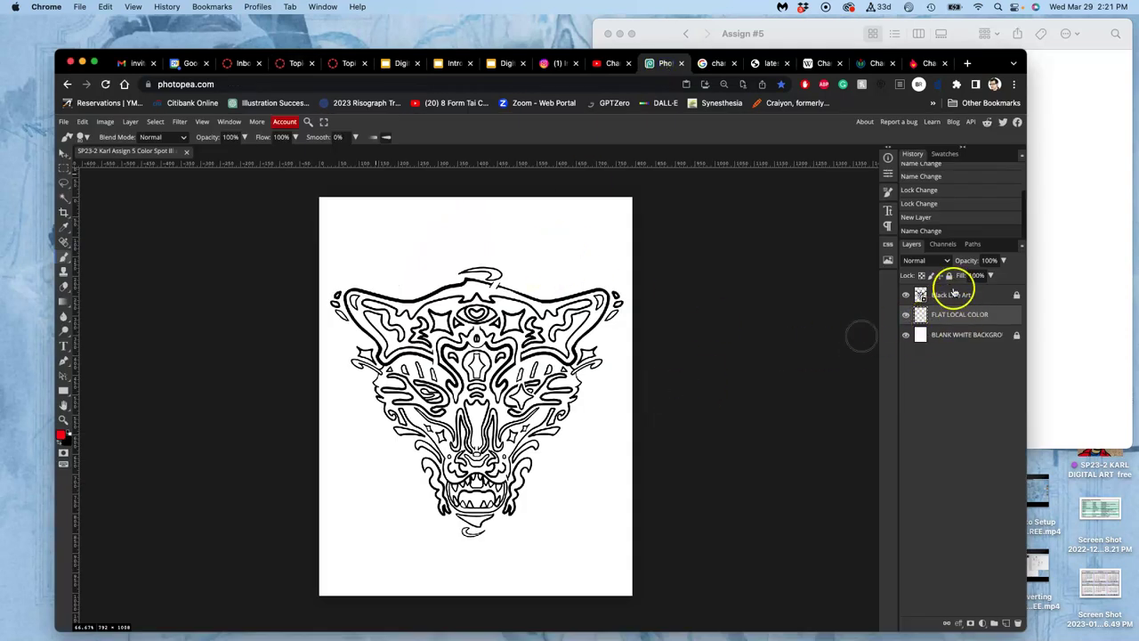
left_click(906, 294)
left_click(906, 294)
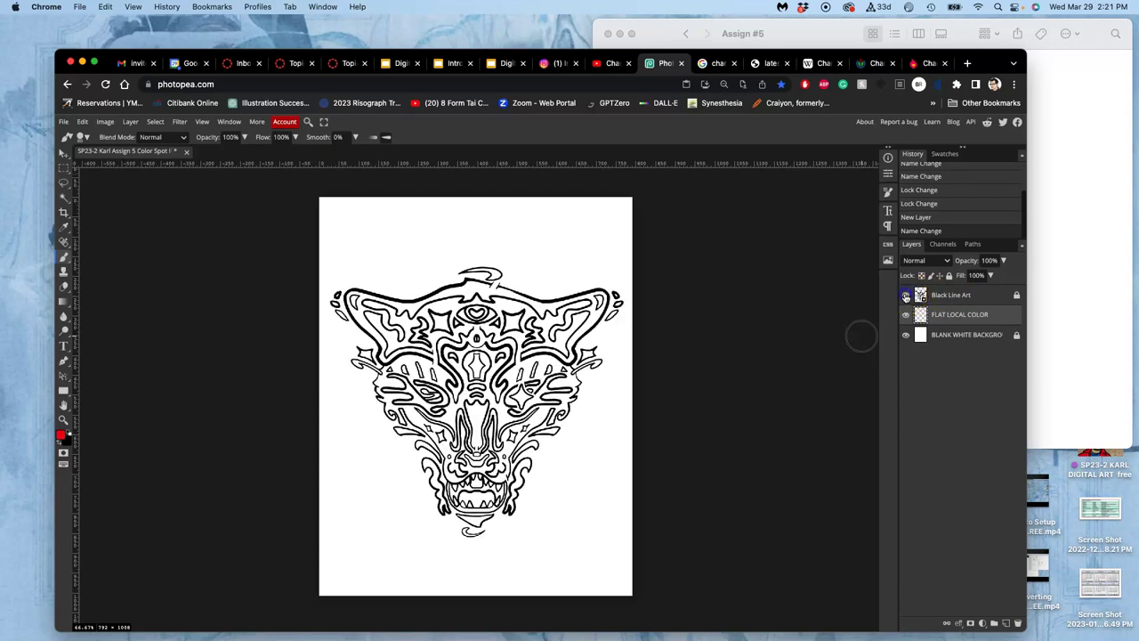
left_click(906, 335)
left_click(906, 335)
Step: On the Digital Coloring slide, replace 'outline' in the quote with 'line art'
left_click(403, 63)
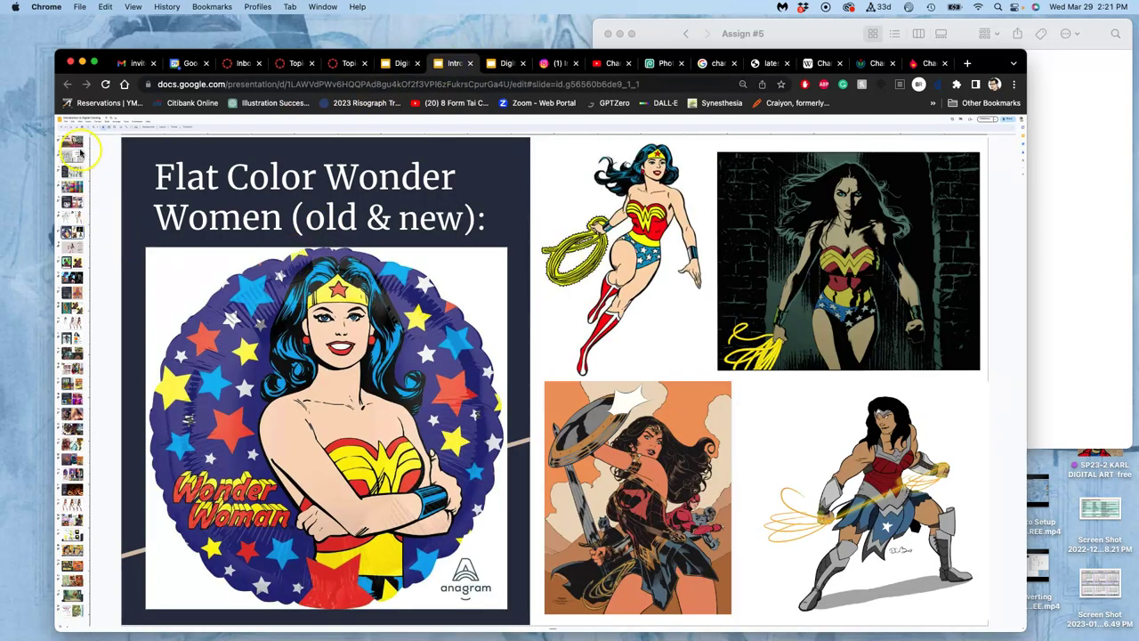
left_click(73, 143)
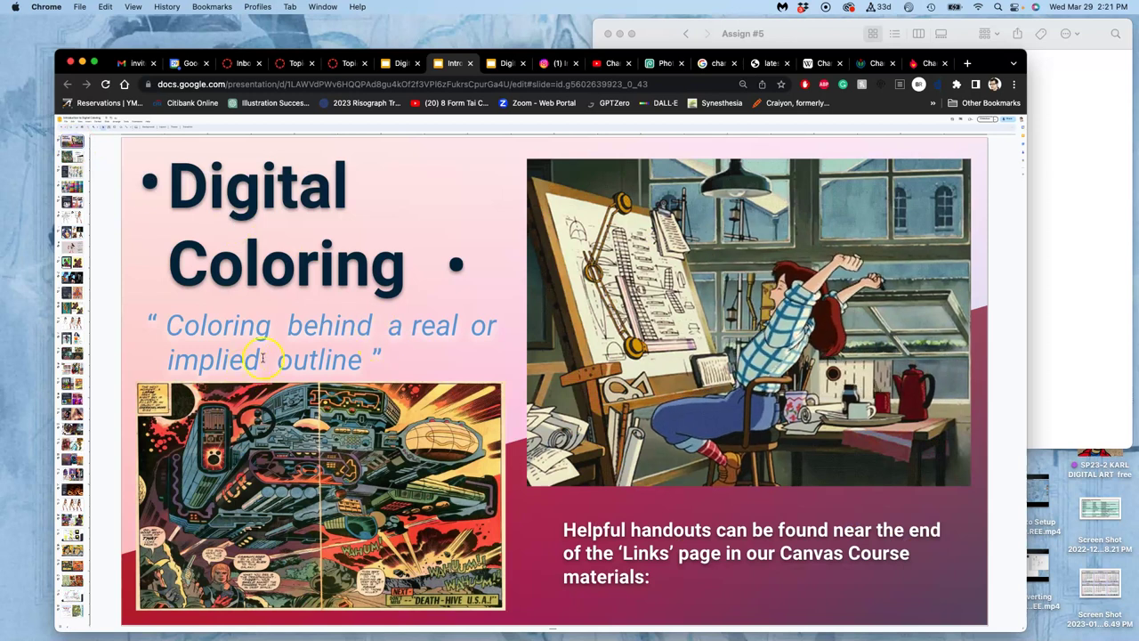
left_click(343, 362)
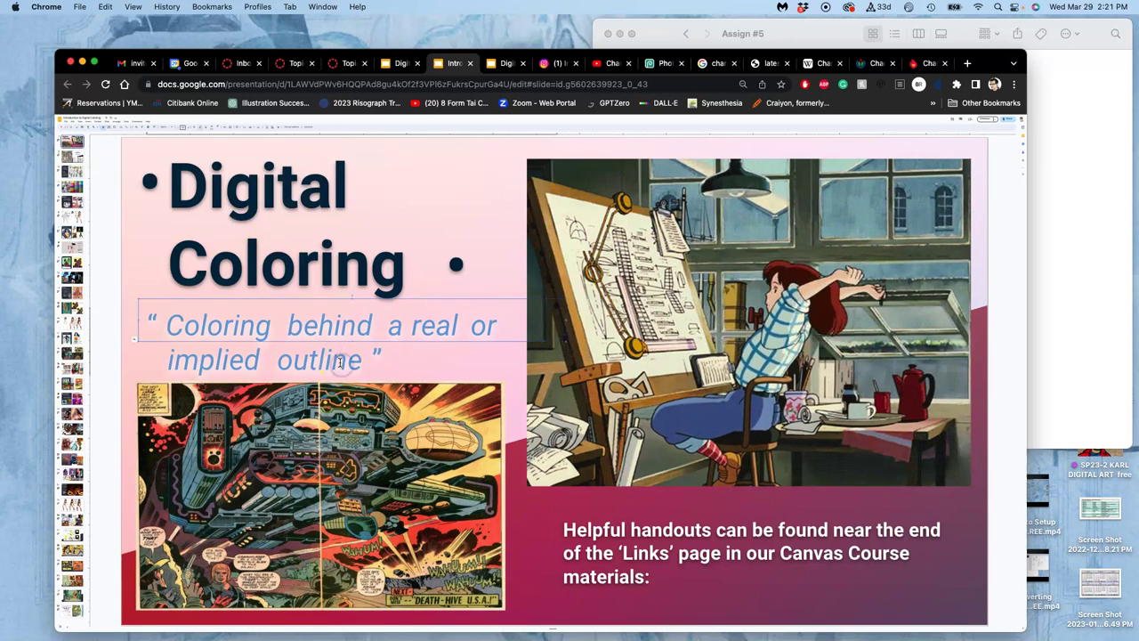
left_click_drag(358, 362, 280, 361)
type("line ")
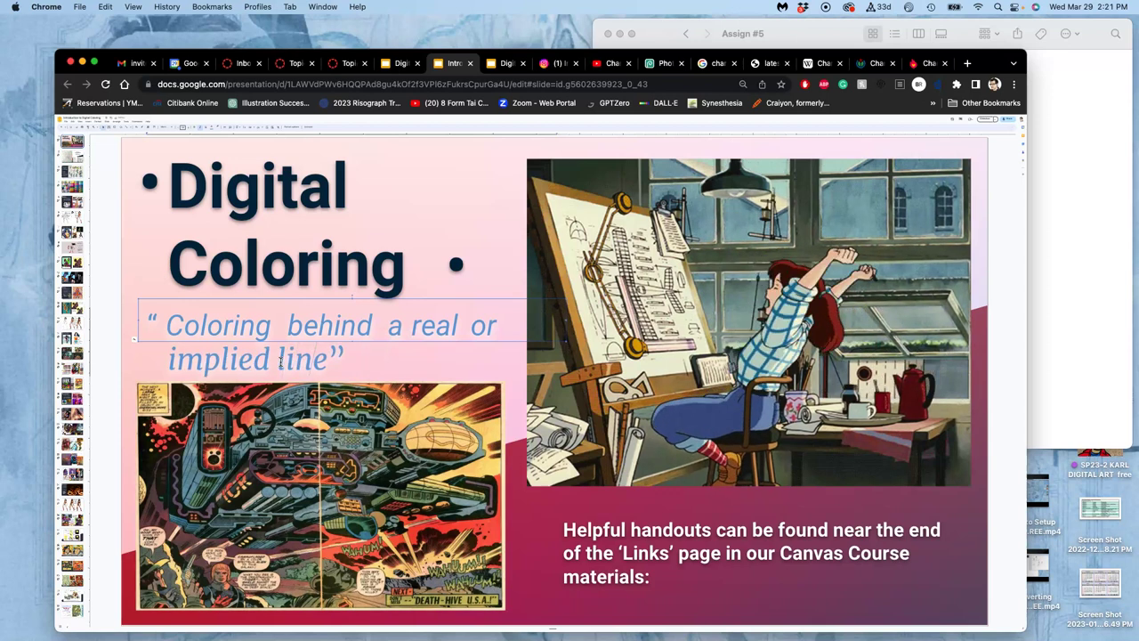
type("art")
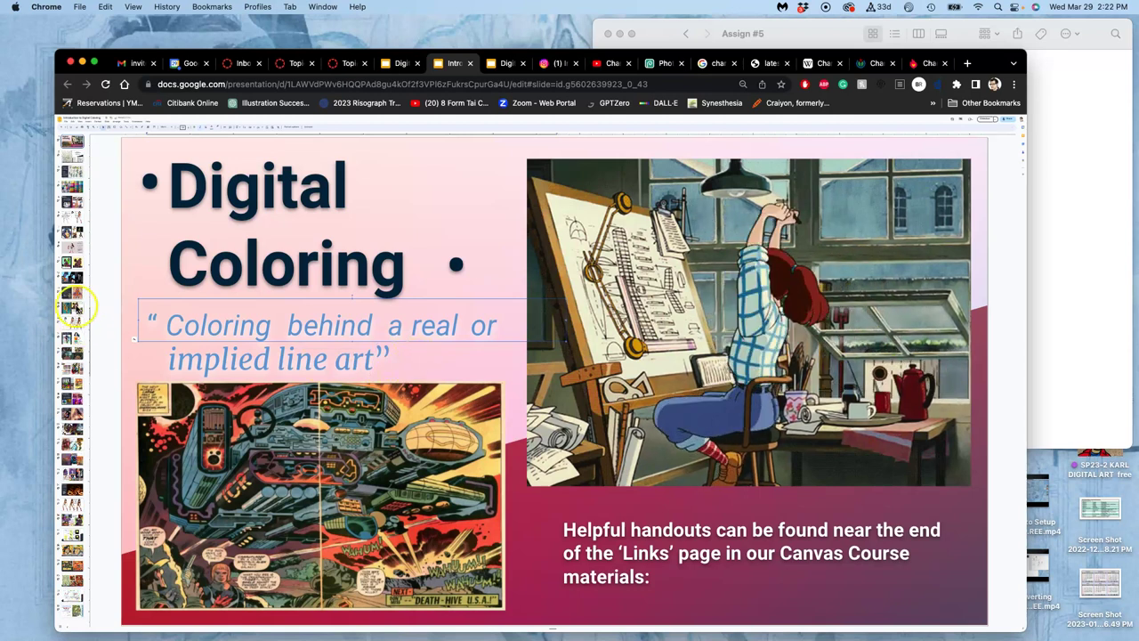
Step: Browse the Local Color, flat color and Soft-Edge Duotone example slides
left_click(75, 306)
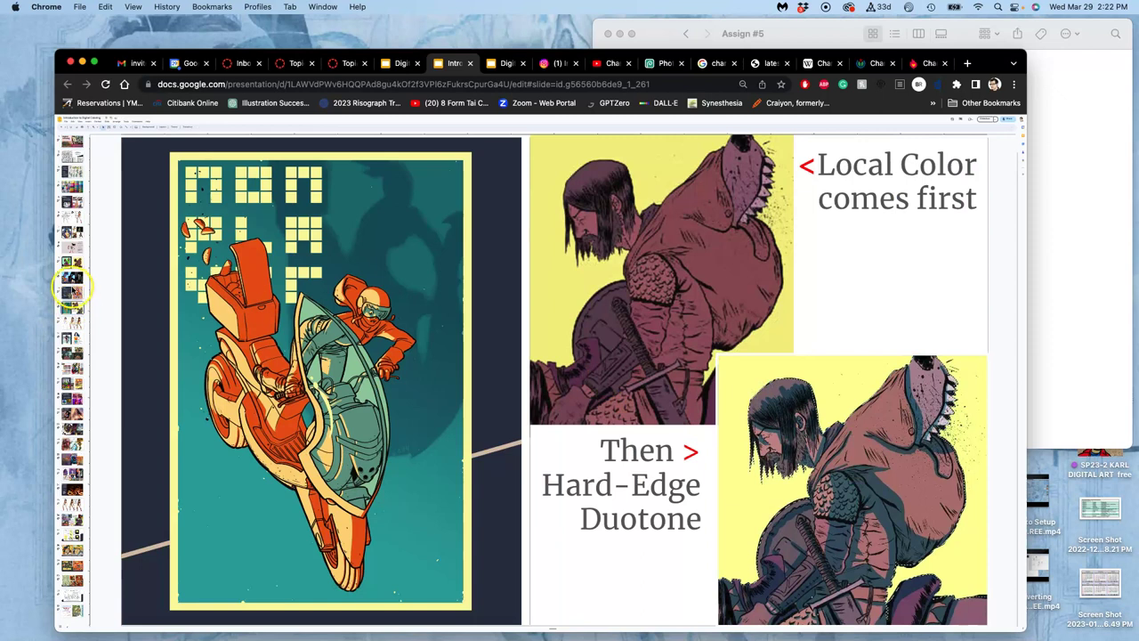
left_click(75, 219)
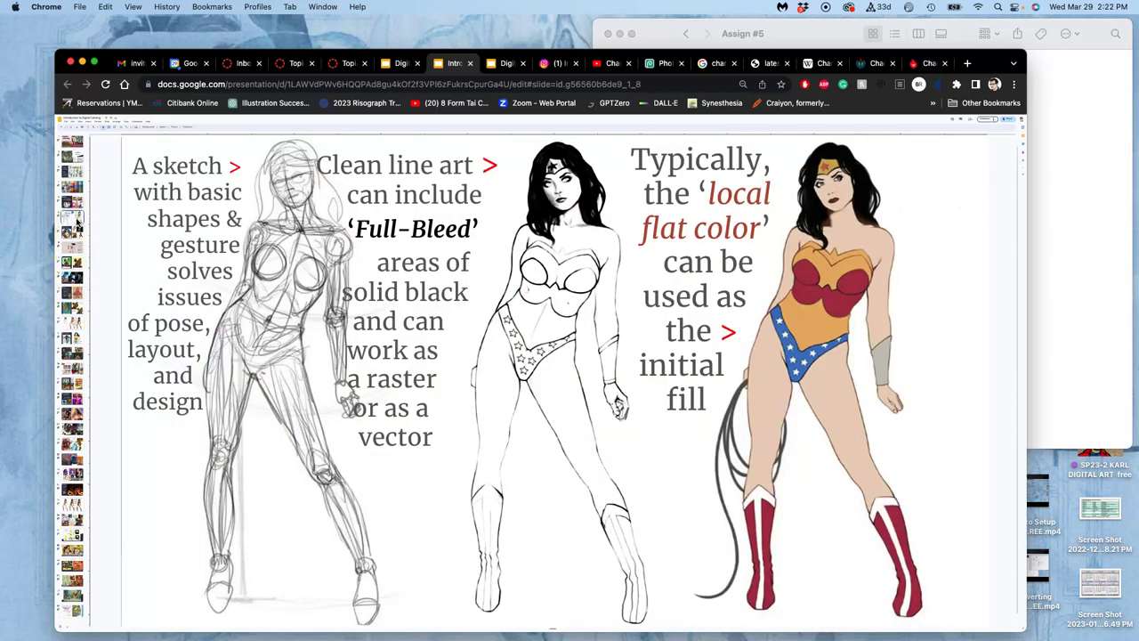
left_click(75, 234)
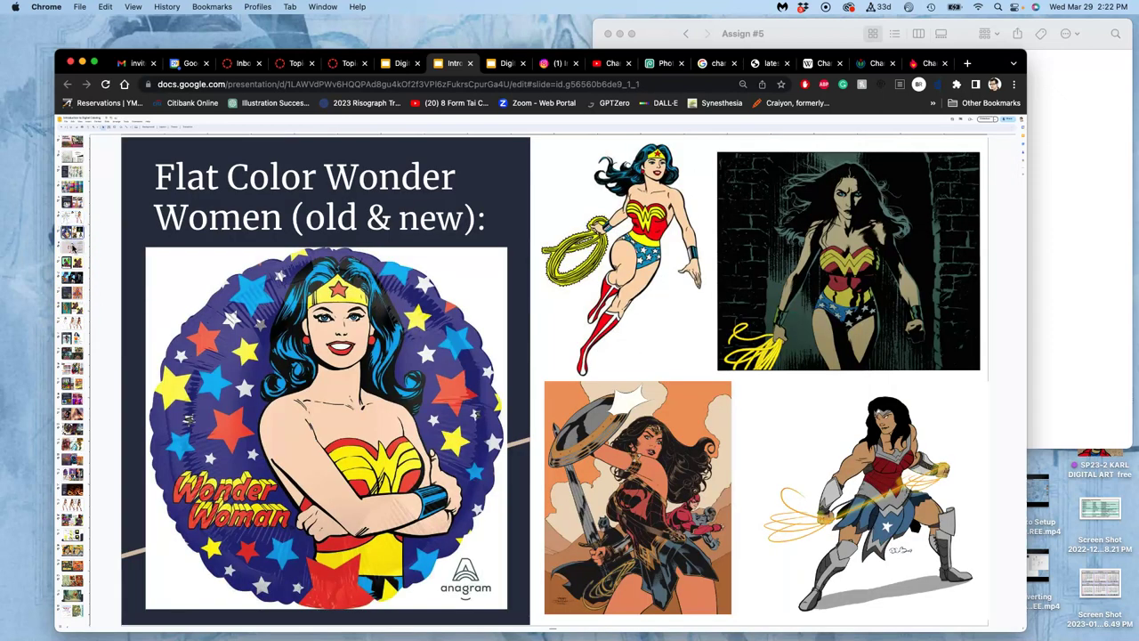
left_click(74, 249)
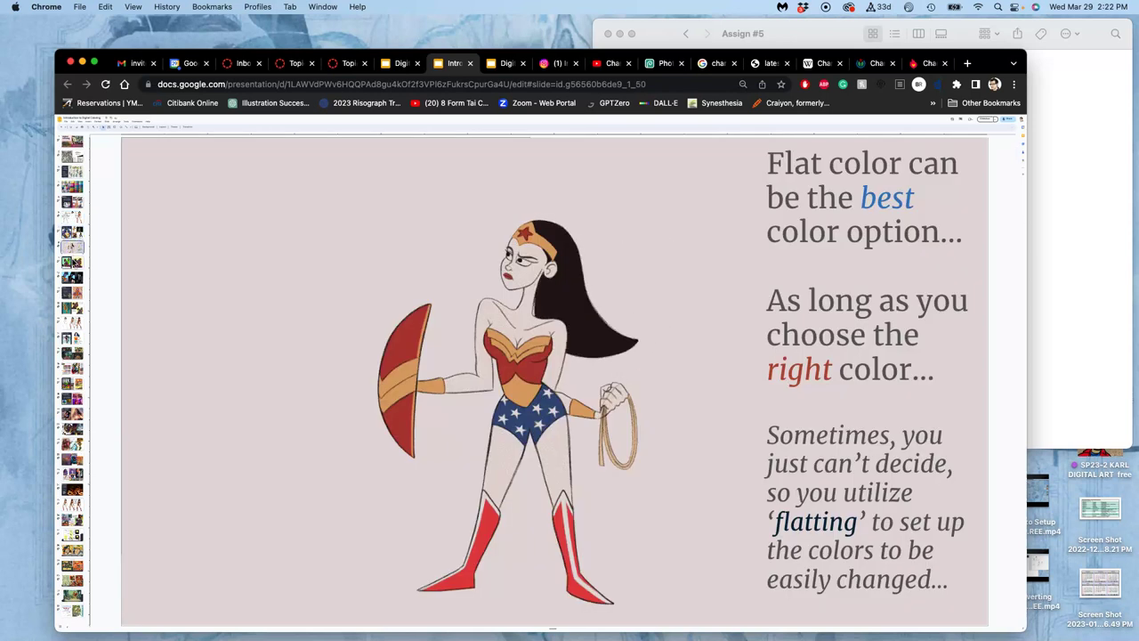
left_click(73, 300)
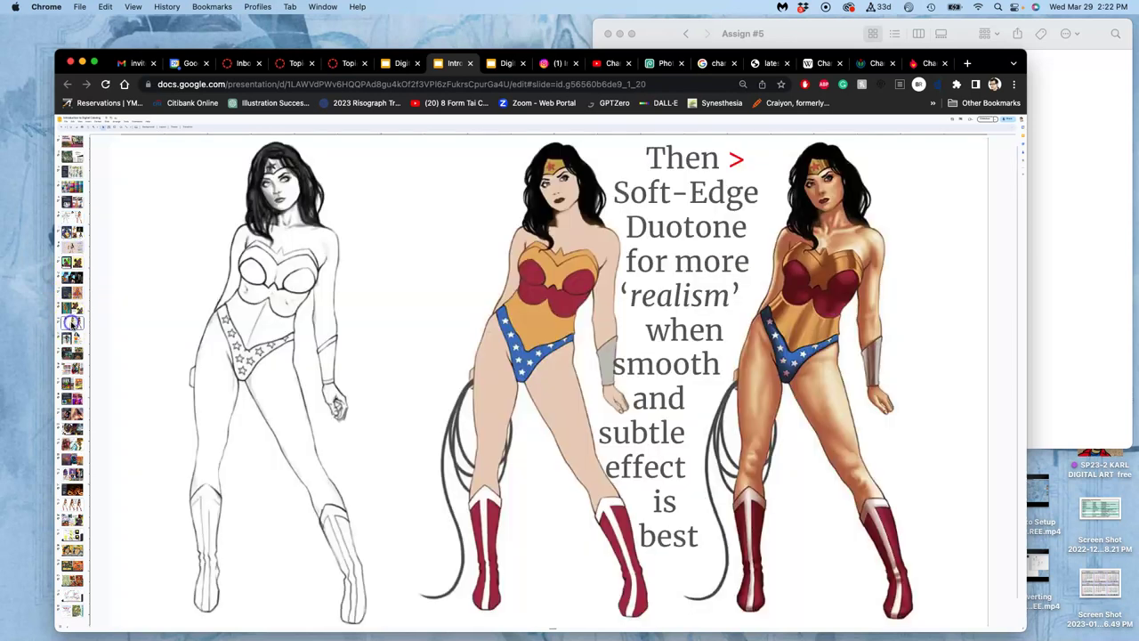
left_click(72, 311)
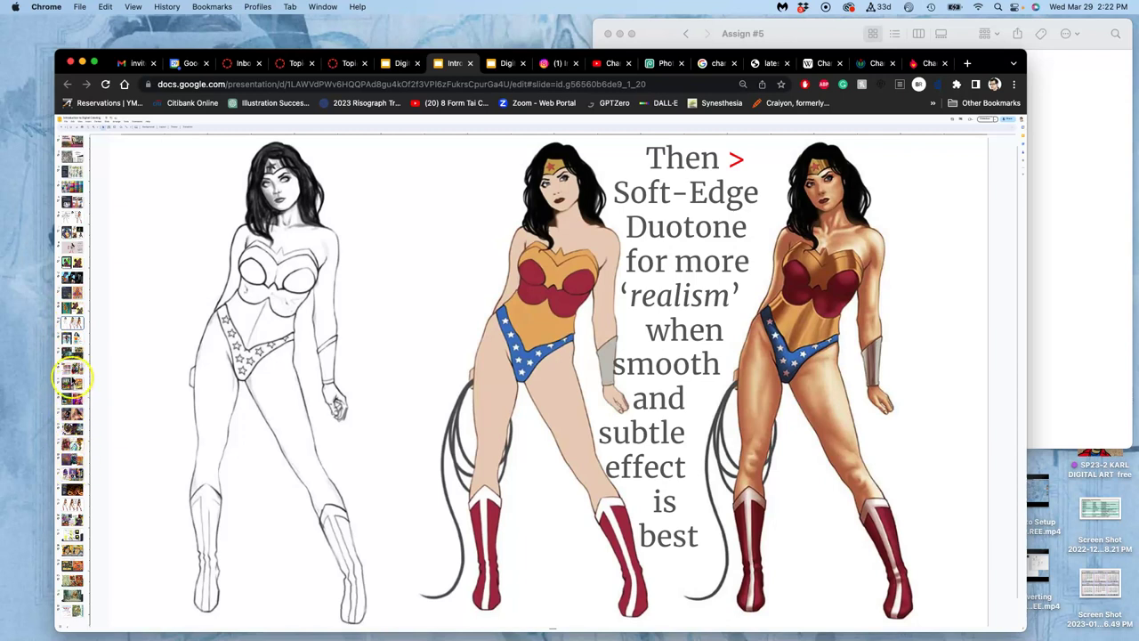
Step: Step back through the color-holds and full-spectrum example slides to the Full-Spectrum overview
left_click(73, 549)
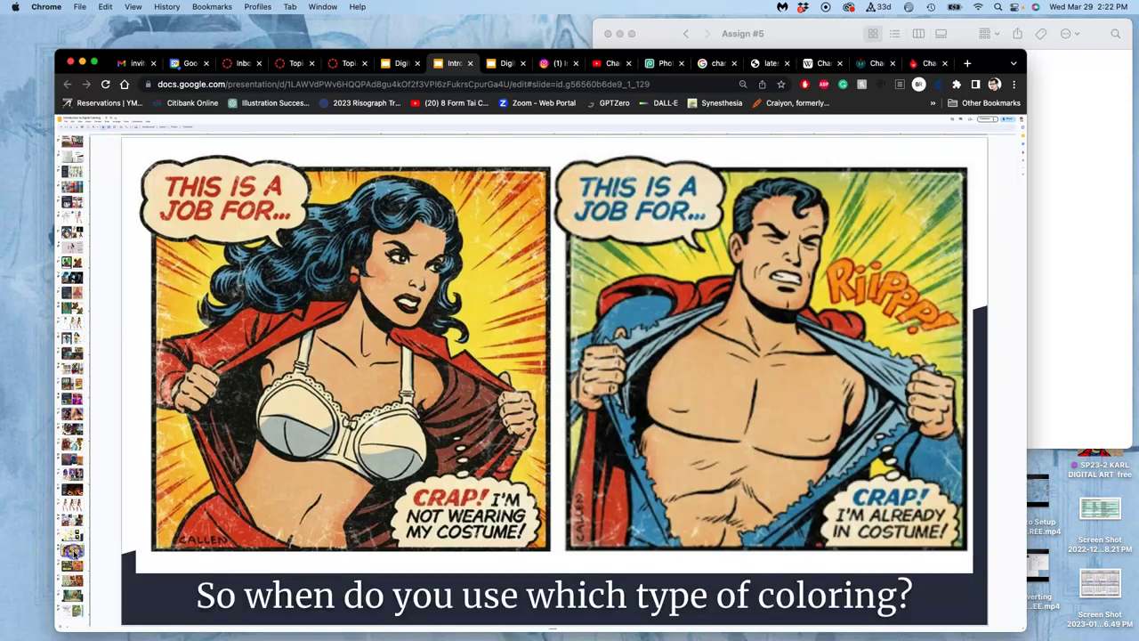
left_click(73, 534)
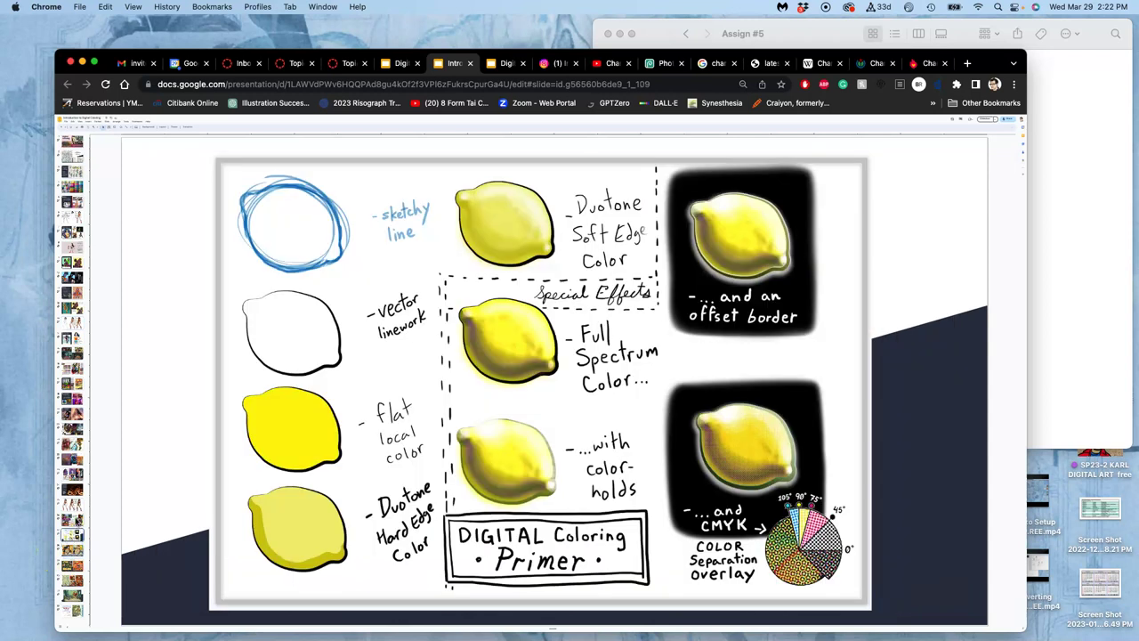
left_click(75, 519)
left_click(74, 504)
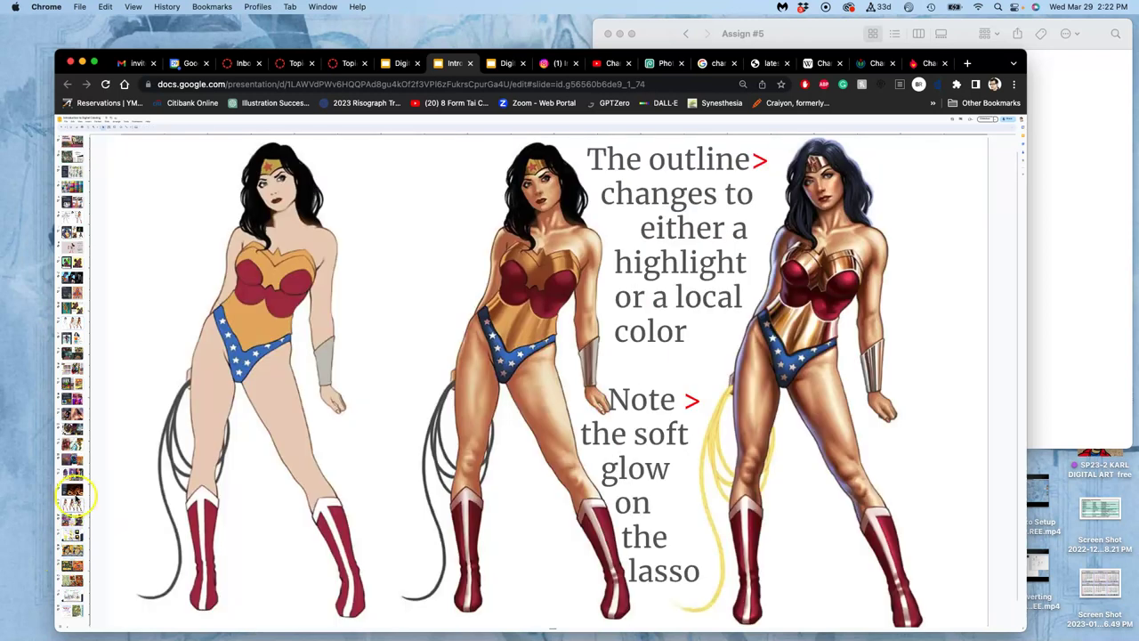
left_click(74, 489)
left_click(73, 474)
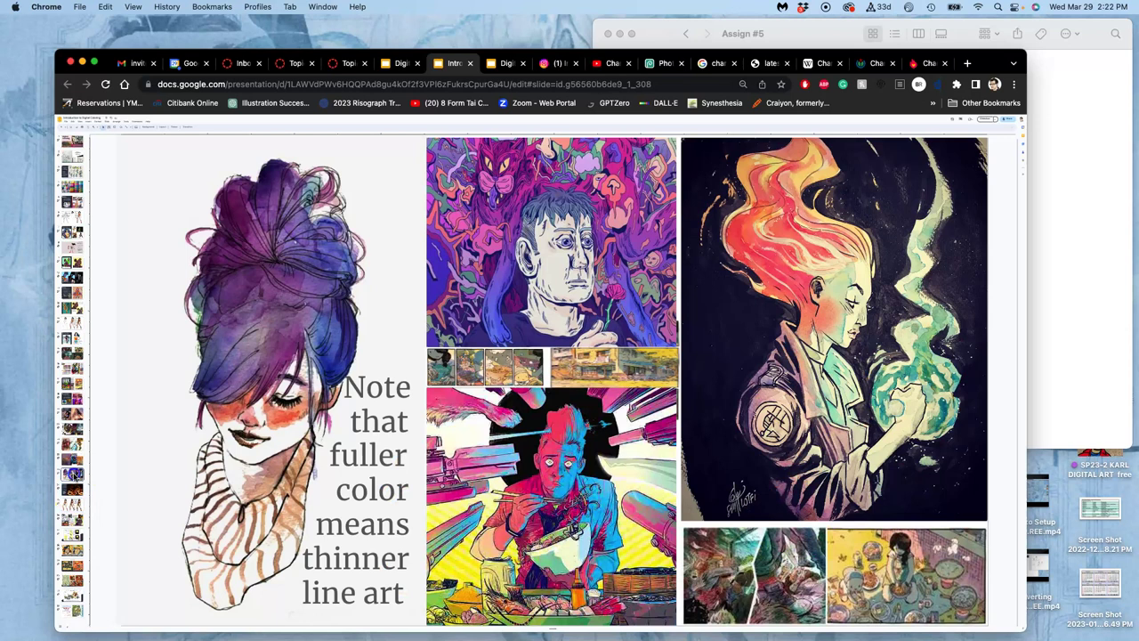
left_click(74, 459)
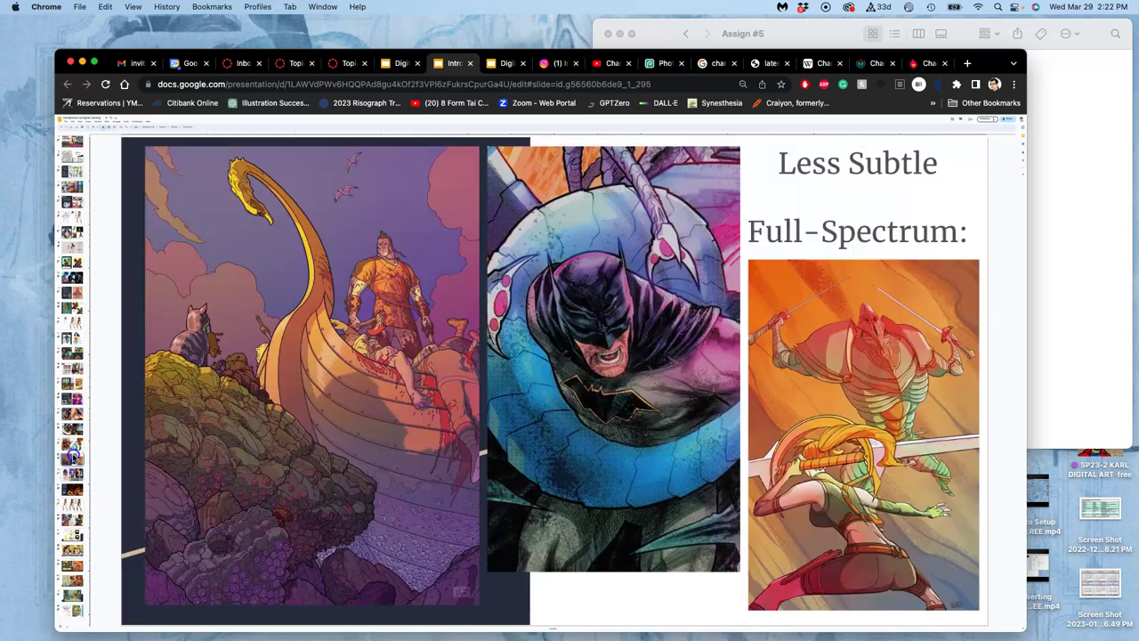
left_click(74, 443)
left_click(74, 428)
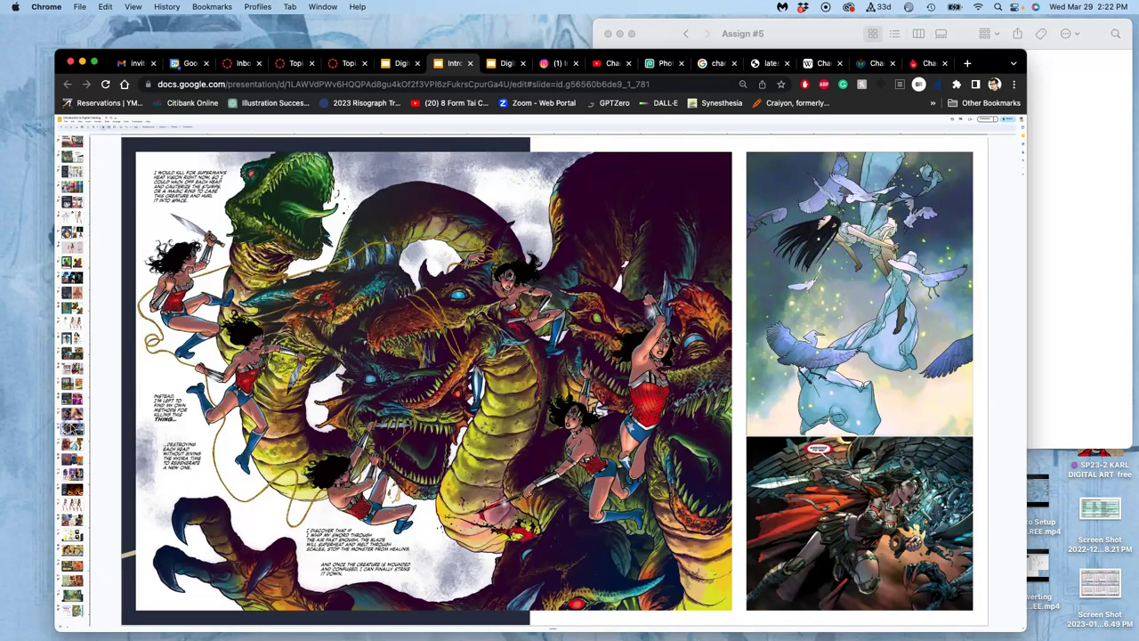
left_click(74, 413)
left_click(74, 398)
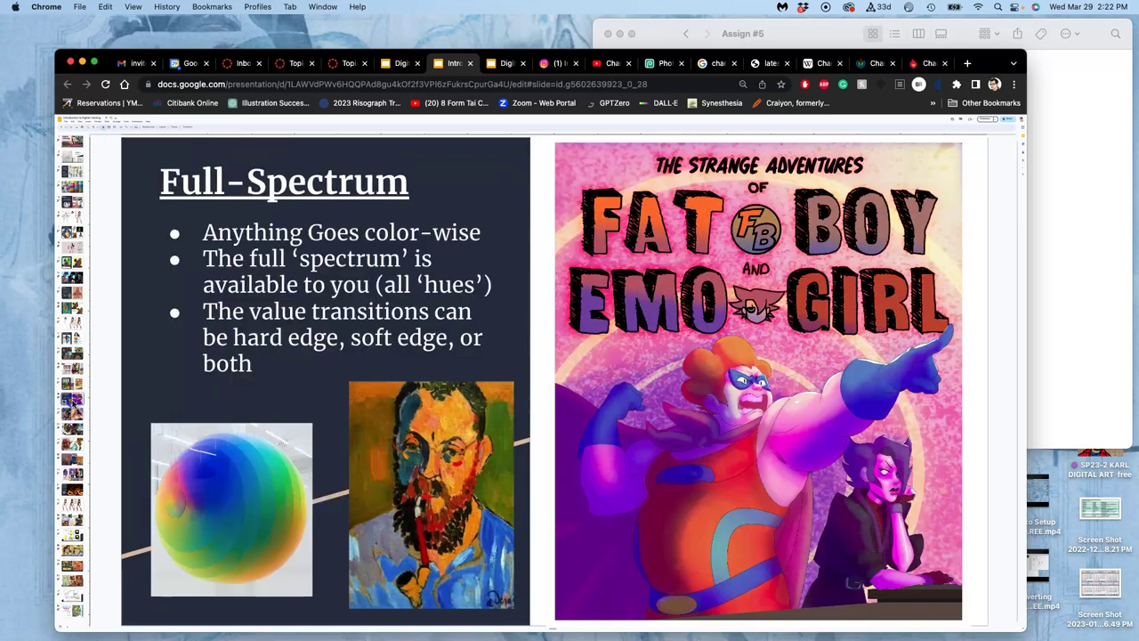
left_click_drag(74, 398, 74, 249)
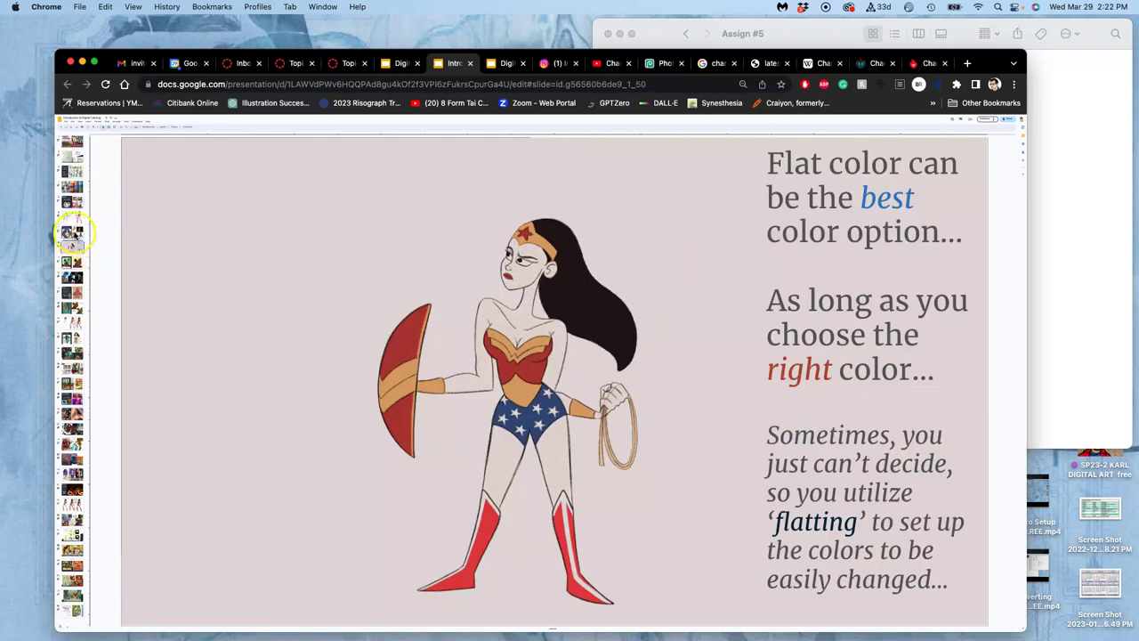
Step: Return through the flat color and colour chart slides to The Steps of Digital Coloring
left_click(75, 230)
left_click(74, 218)
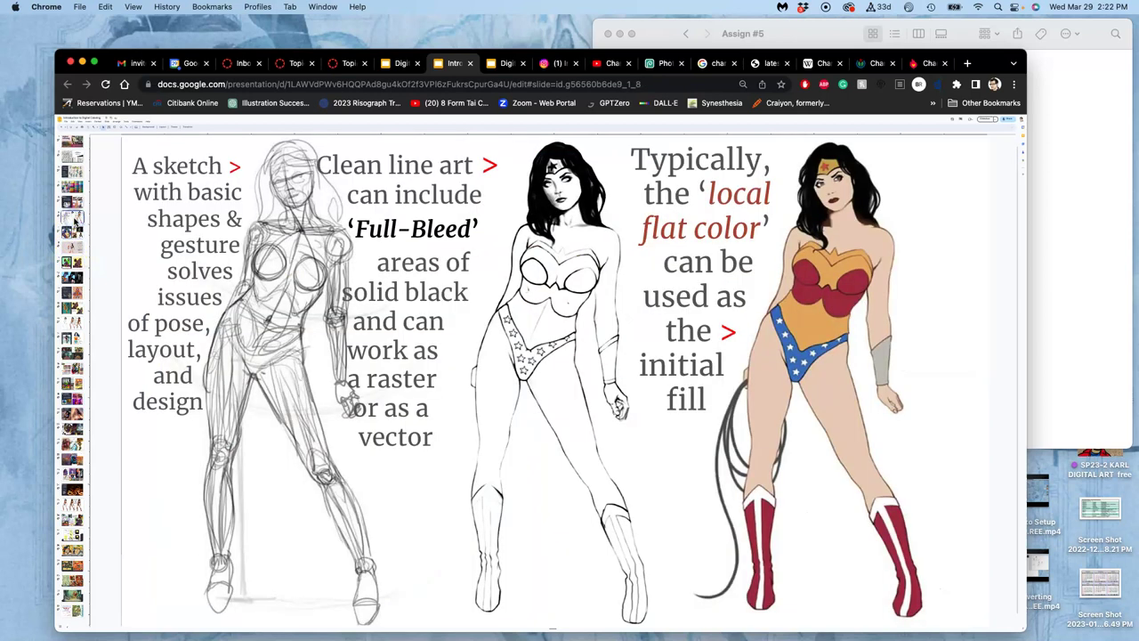
left_click(75, 204)
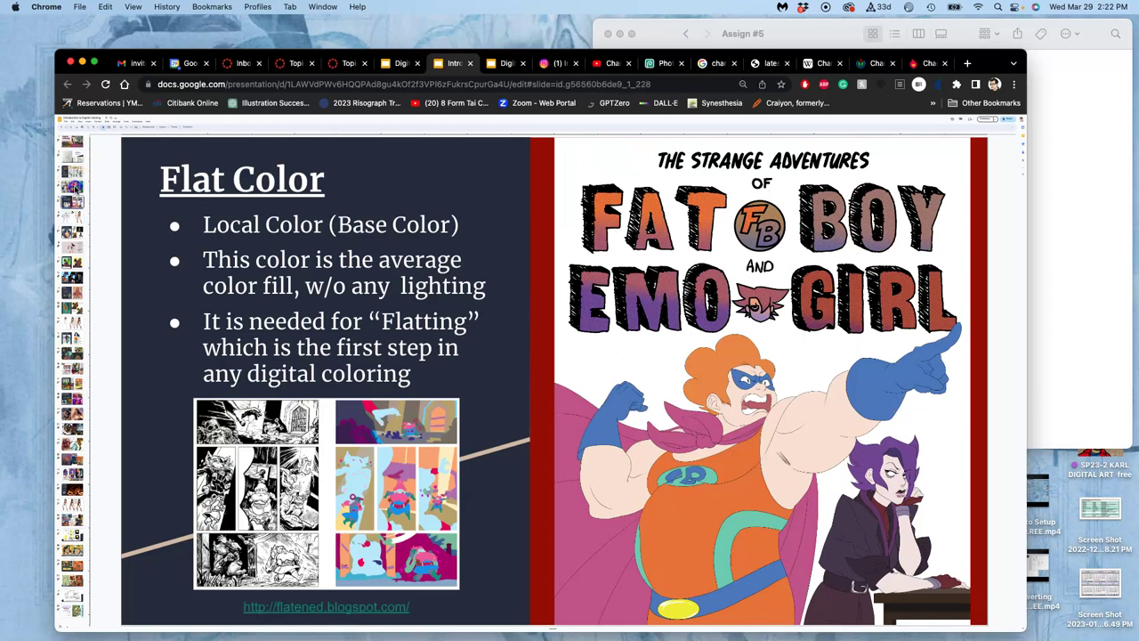
left_click(75, 188)
left_click(75, 175)
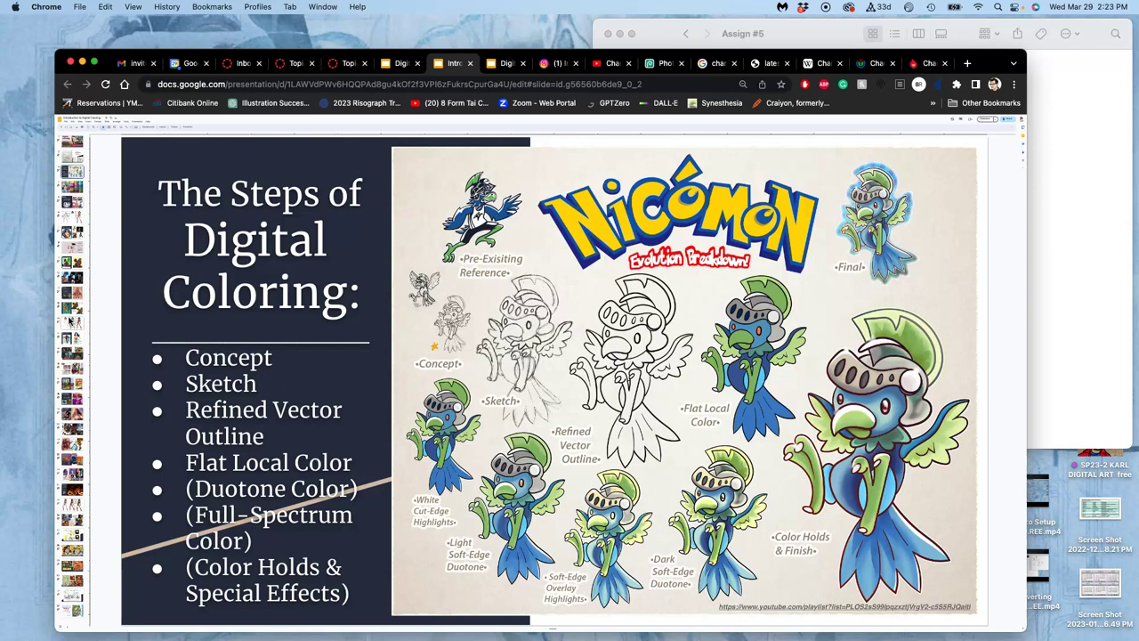
Step: Move past the flat color Wonder Woman slide to the Flatting versus Local Flat Color slide
left_click(73, 248)
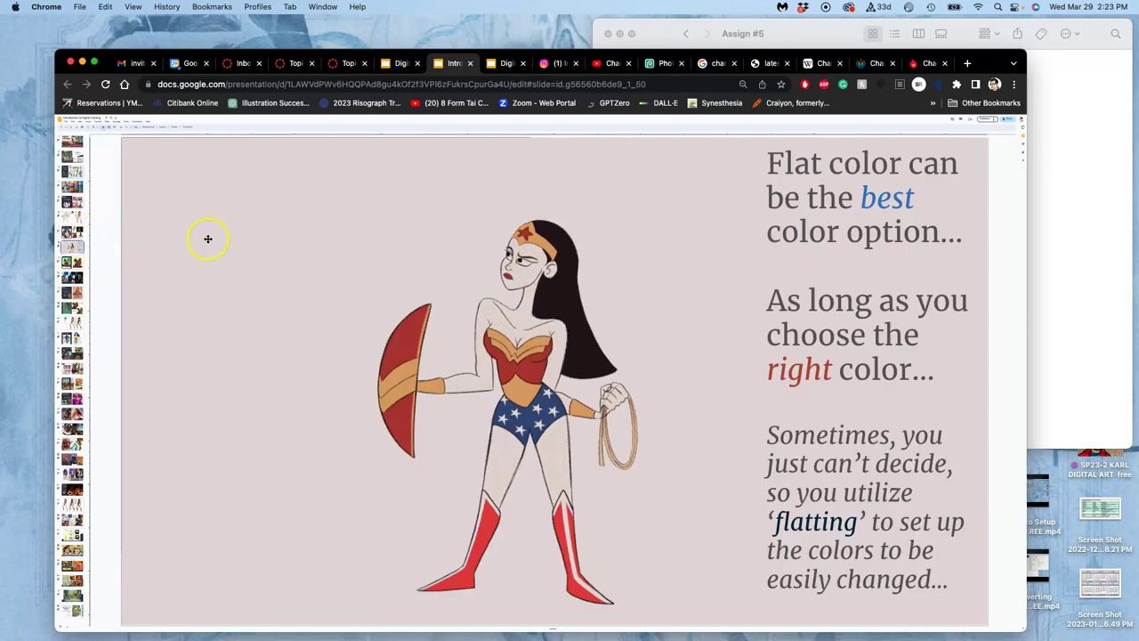
left_click(73, 261)
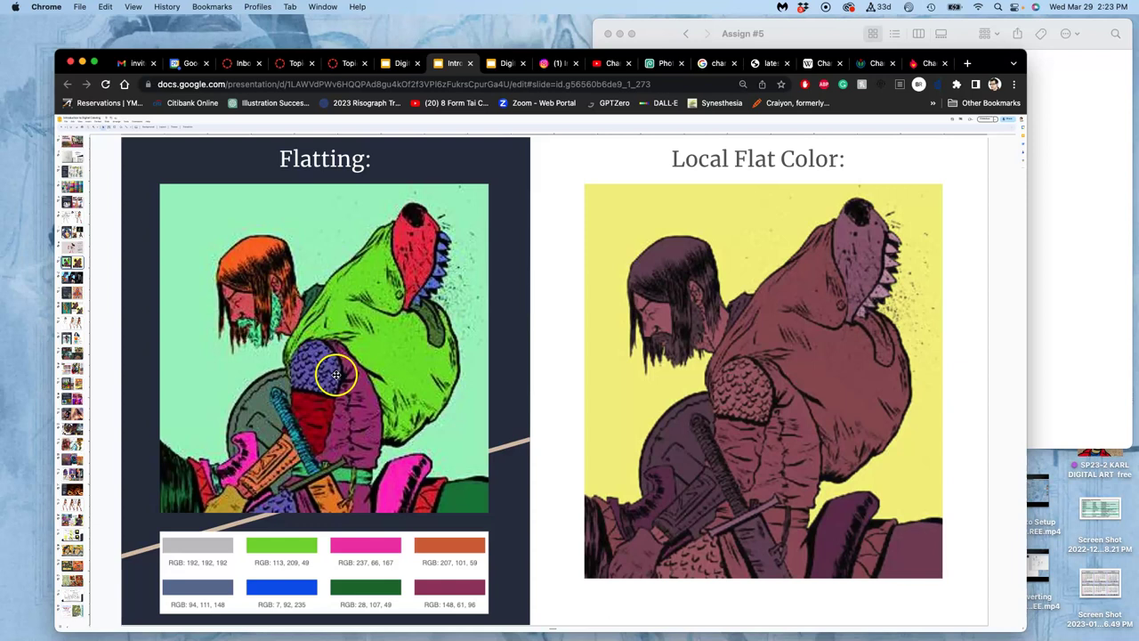
left_click(669, 64)
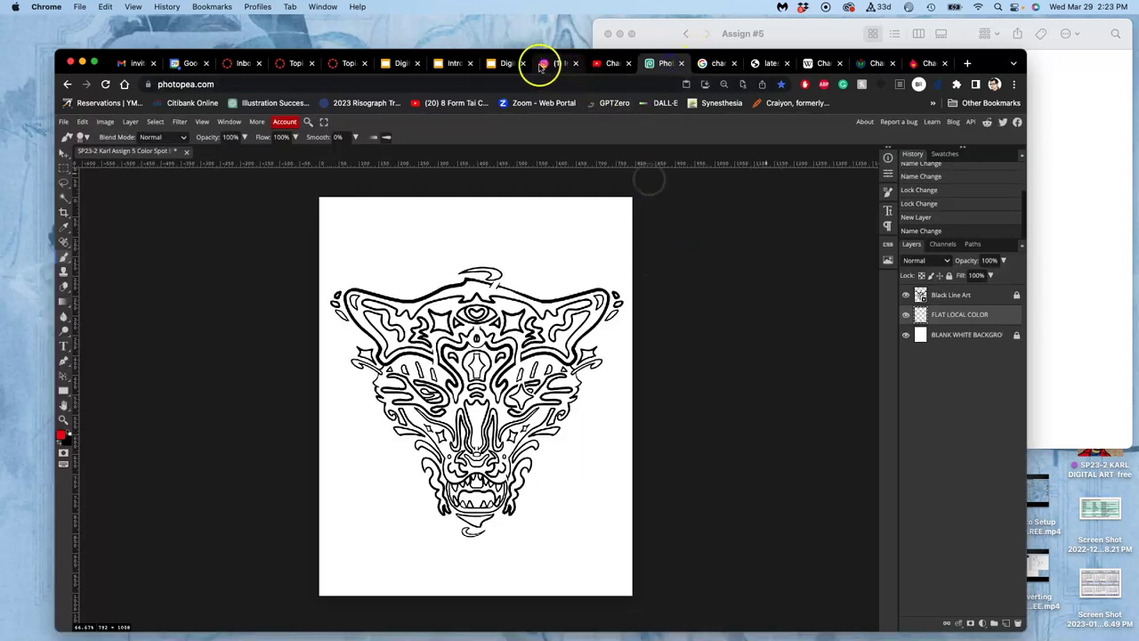
left_click(453, 64)
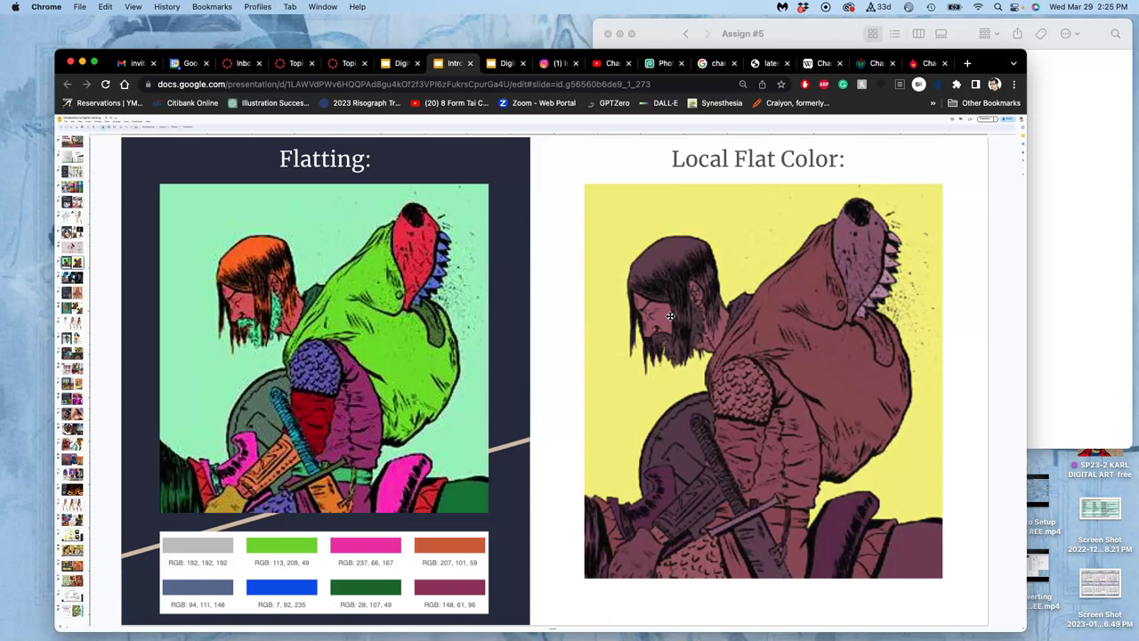
Step: Advance to the Dave Stewart slide with Hellboy flats, colors and final art
key("Down")
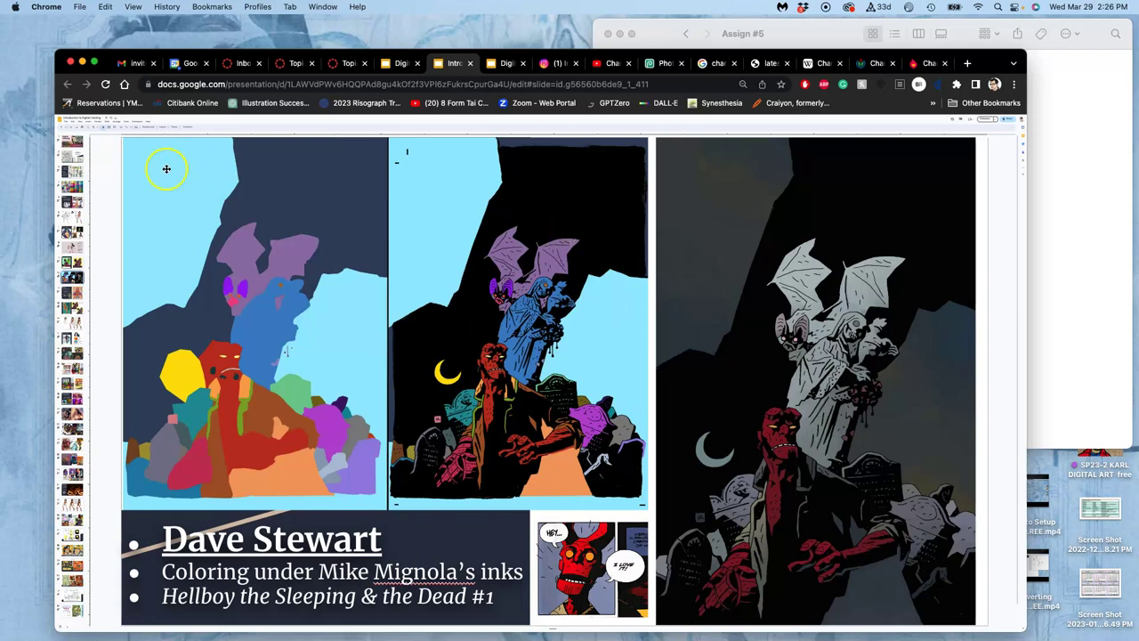
Step: Review the colour chart, Flat Color, paper, Local Color, Duotone and Hellboy slides
left_click(74, 185)
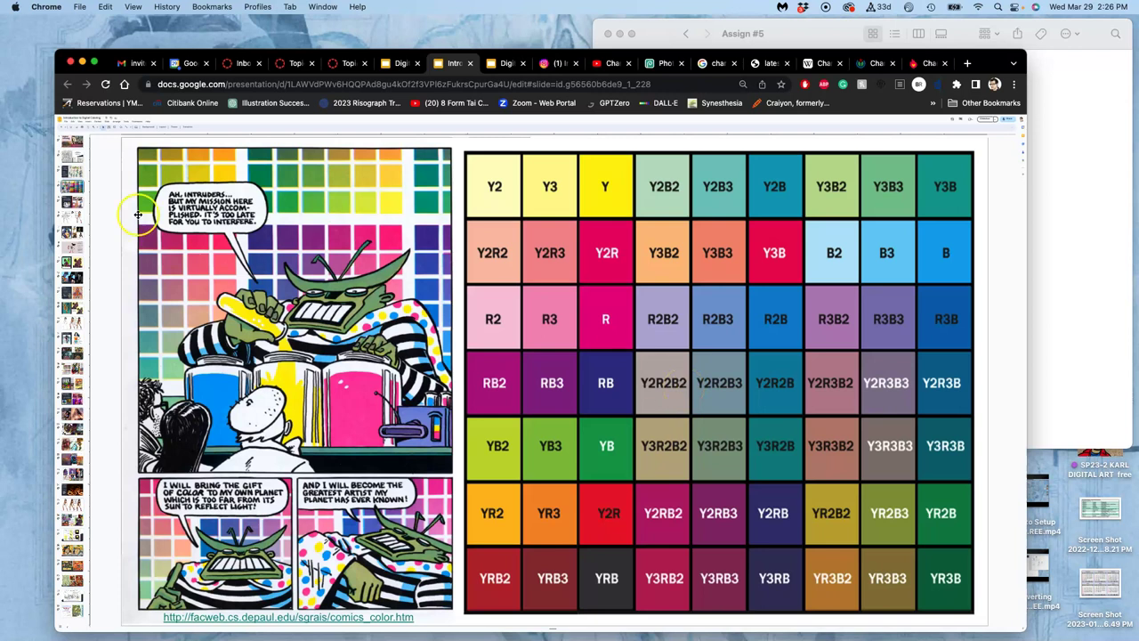
left_click(72, 202)
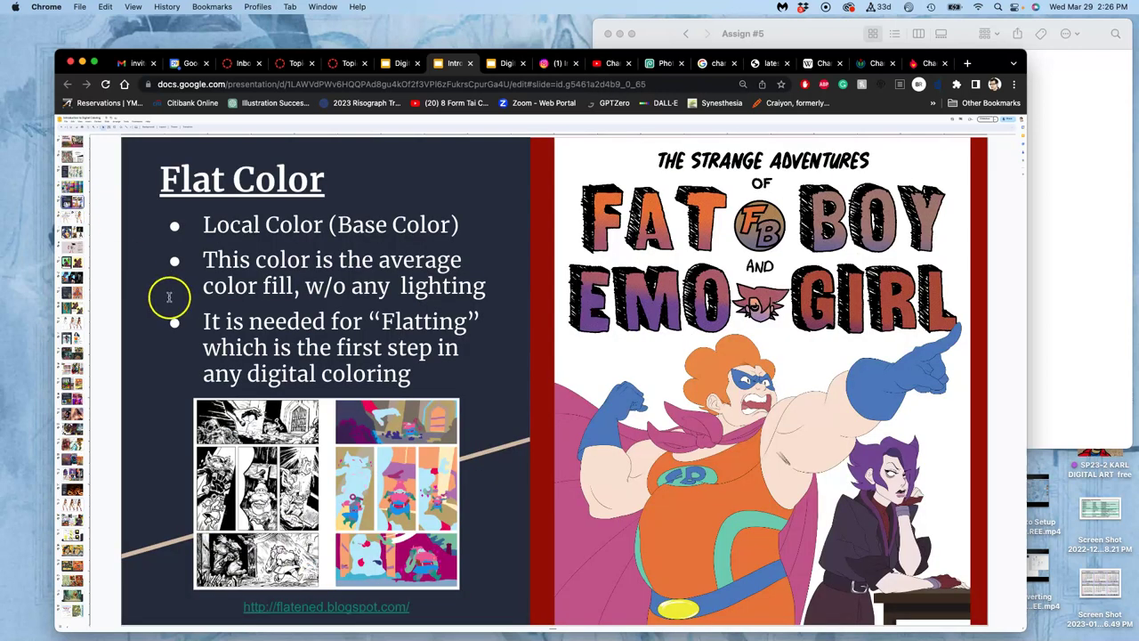
left_click(71, 381)
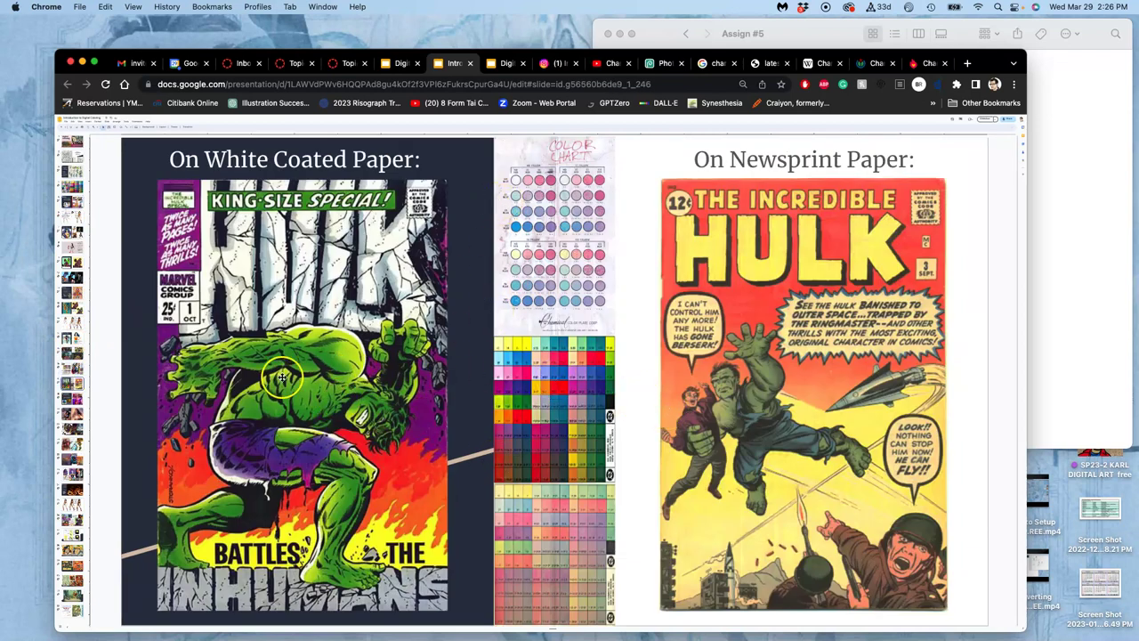
left_click(71, 308)
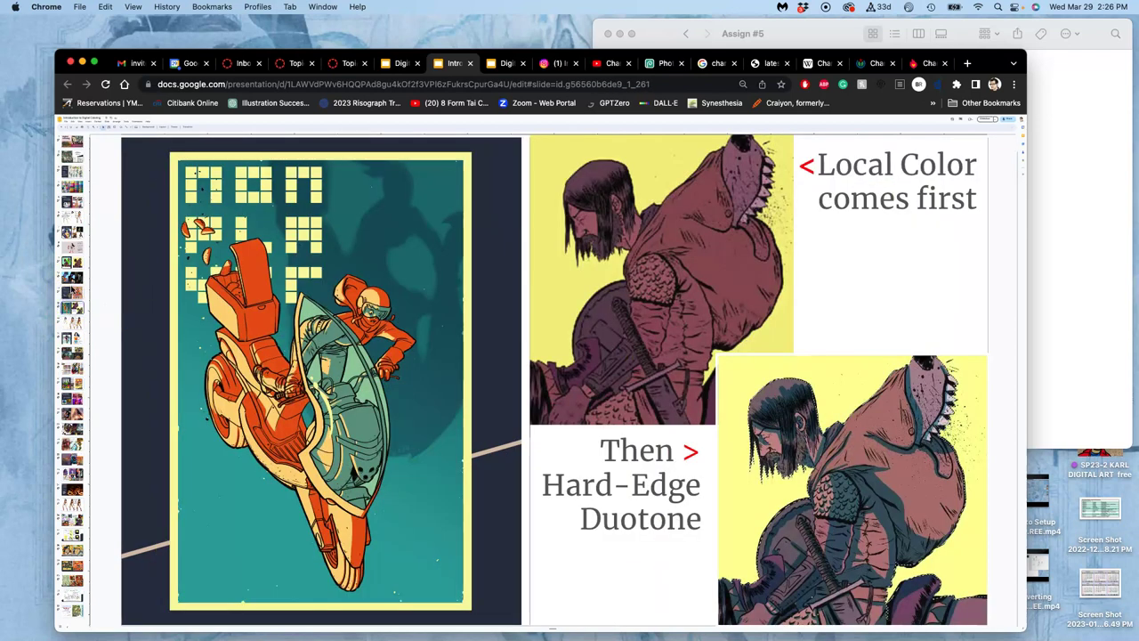
left_click(72, 281)
left_click(72, 292)
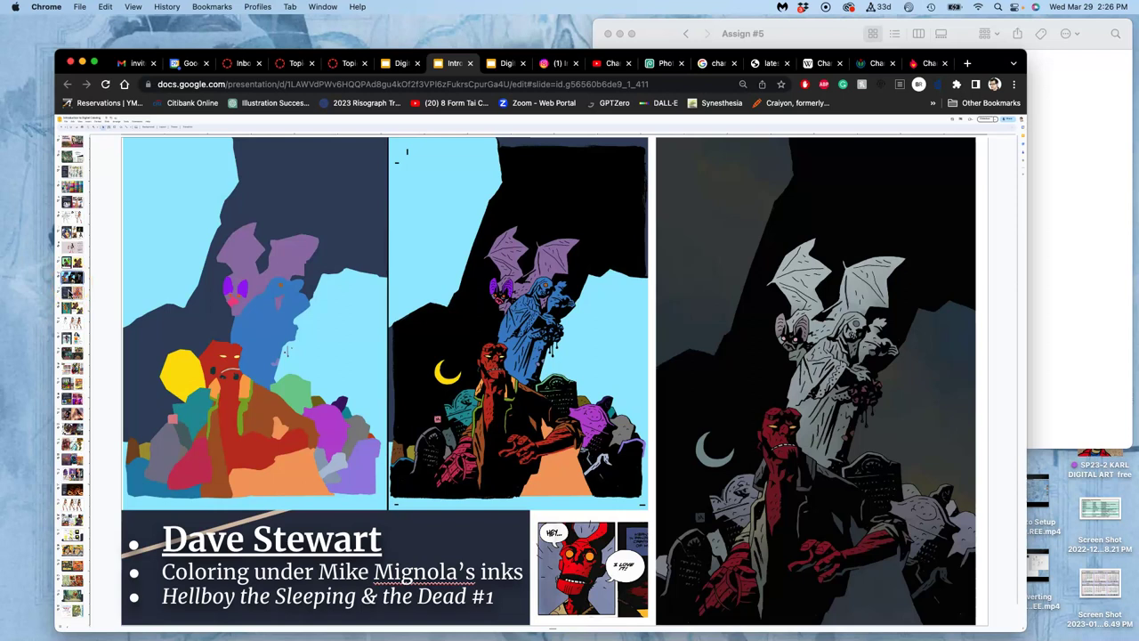
Step: Go back to Duotone and advance through Hard-Edge to the Soft-Edge Duotone slide
left_click(71, 281)
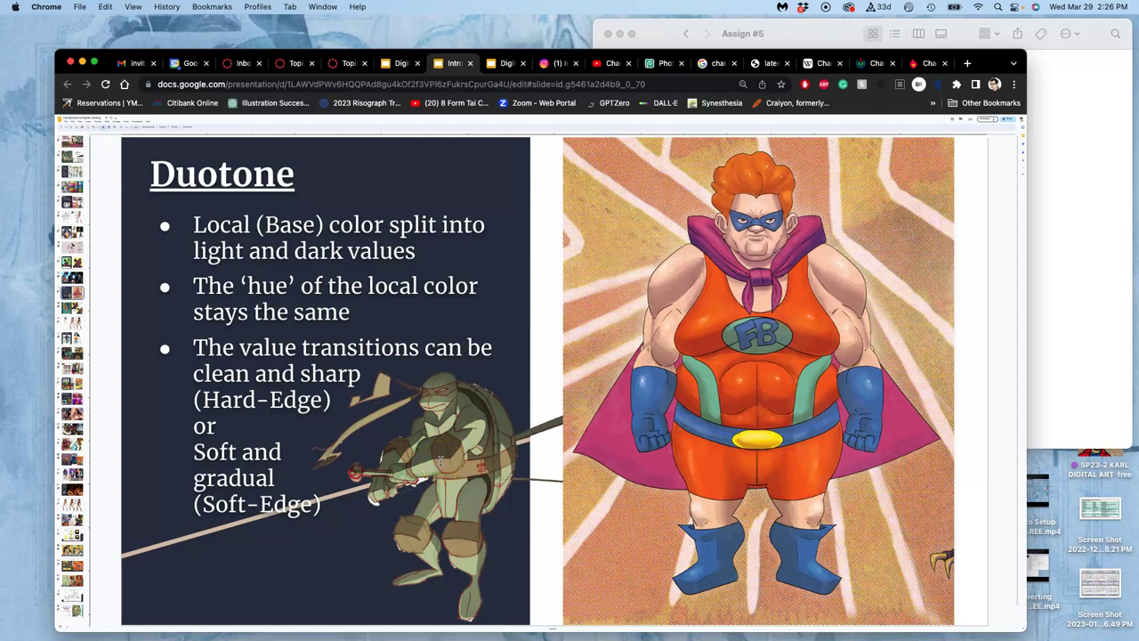
key("Down")
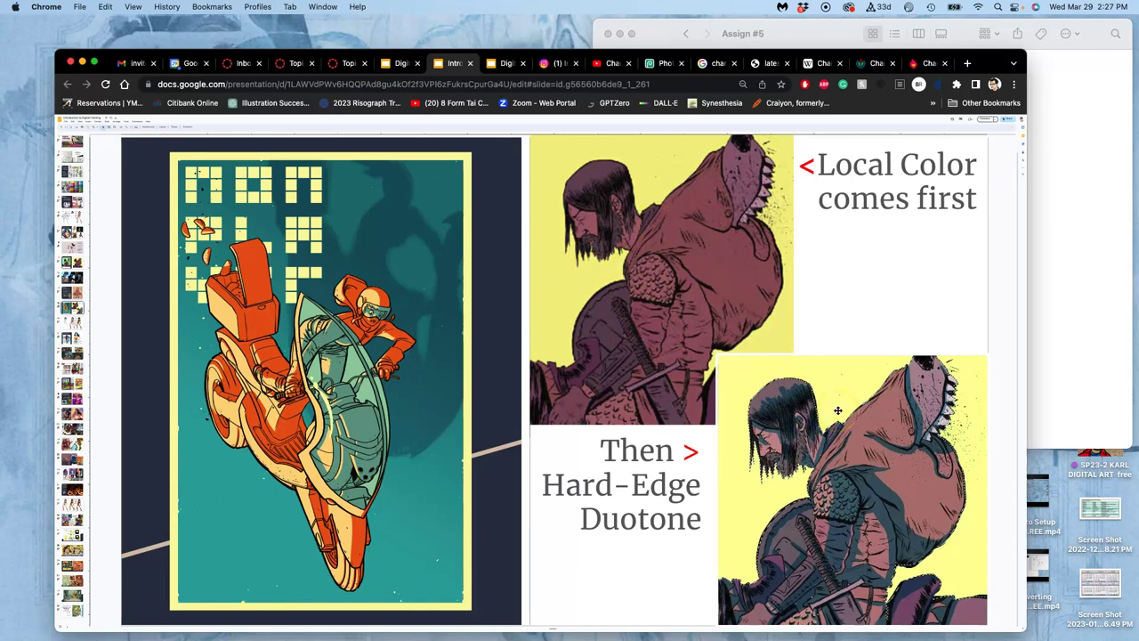
key("Down")
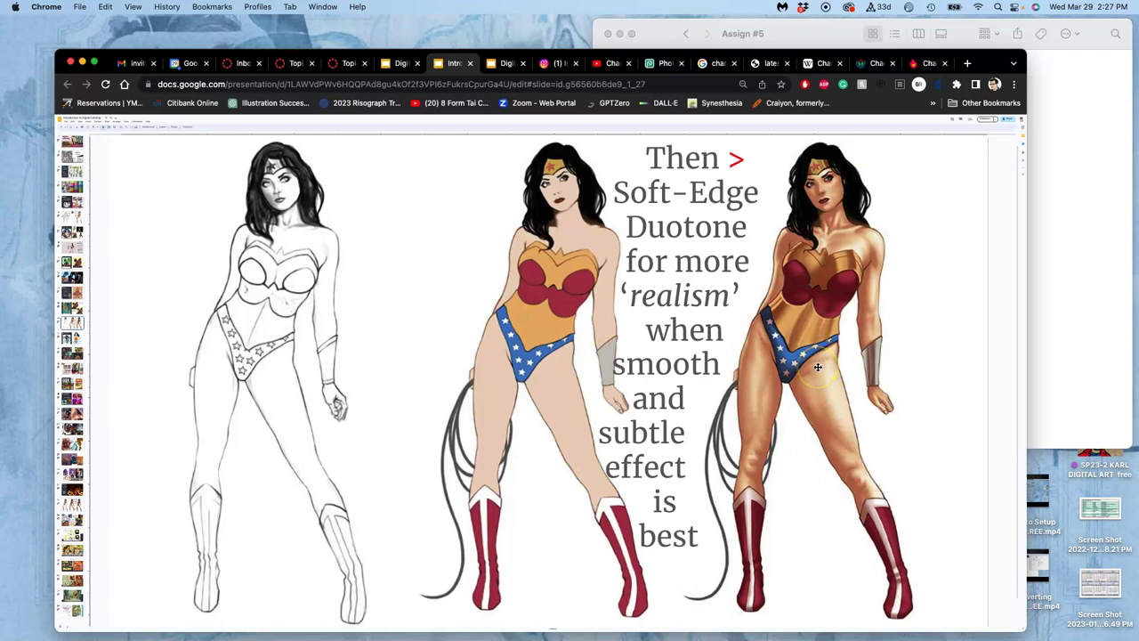
Step: View the Duotone Color Wonder Women and Hard-Edge Duotone slides, then return to Photopea
key("Down")
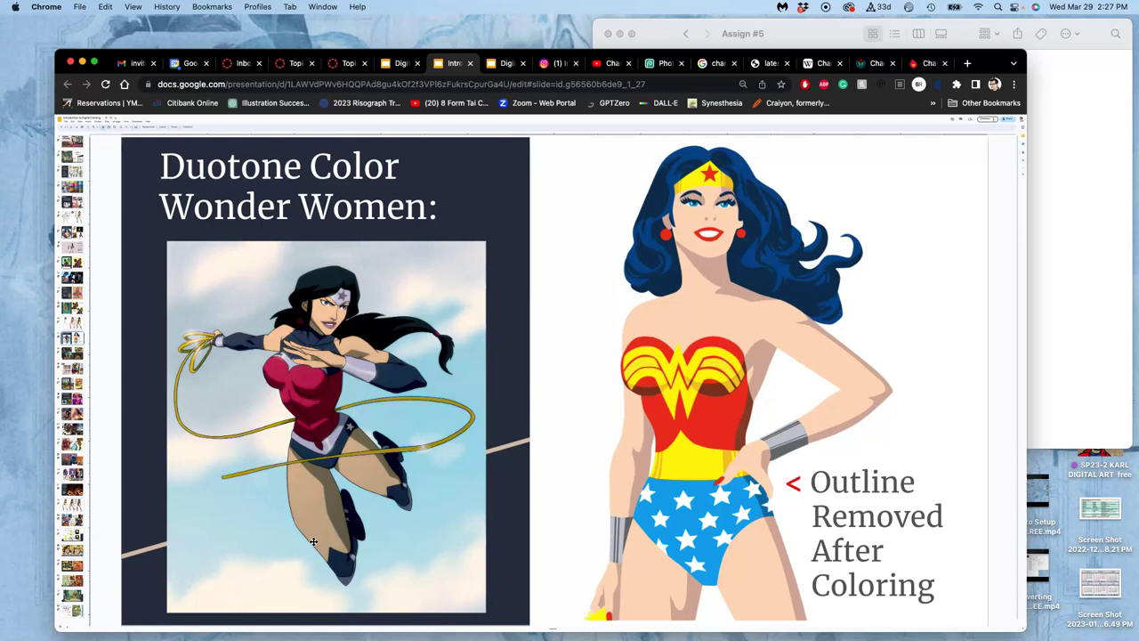
key("Down")
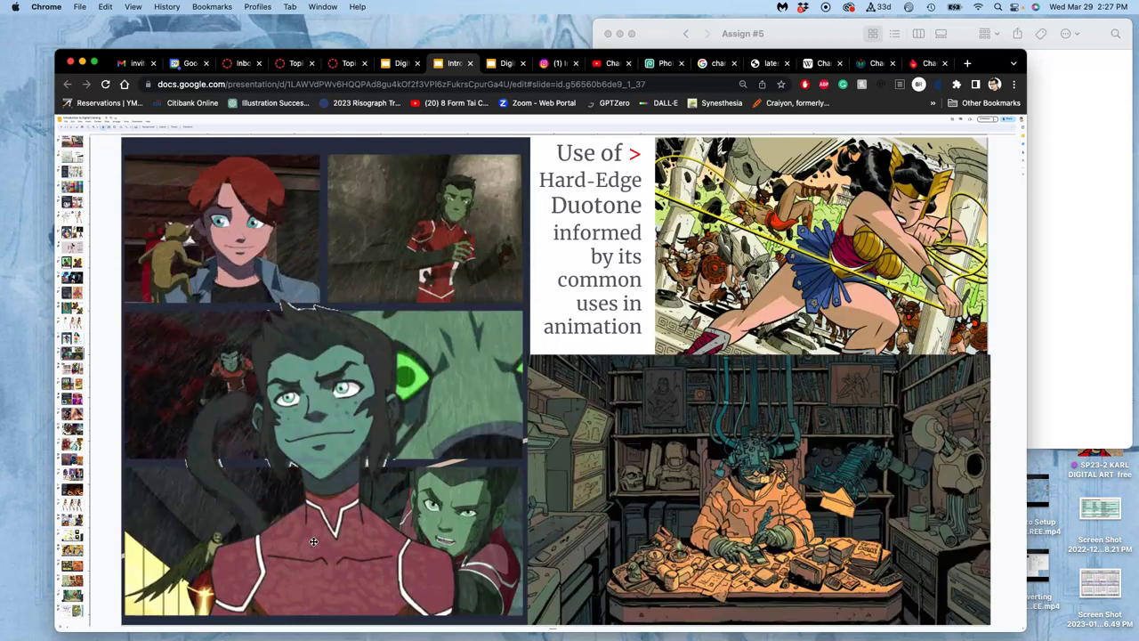
key("Up")
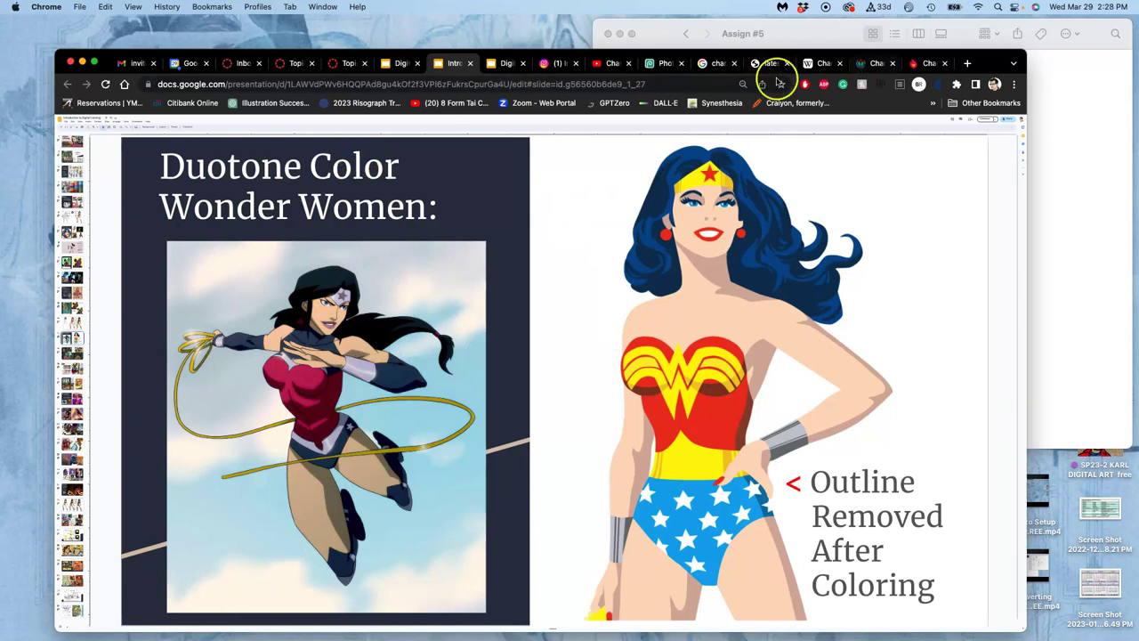
left_click(665, 64)
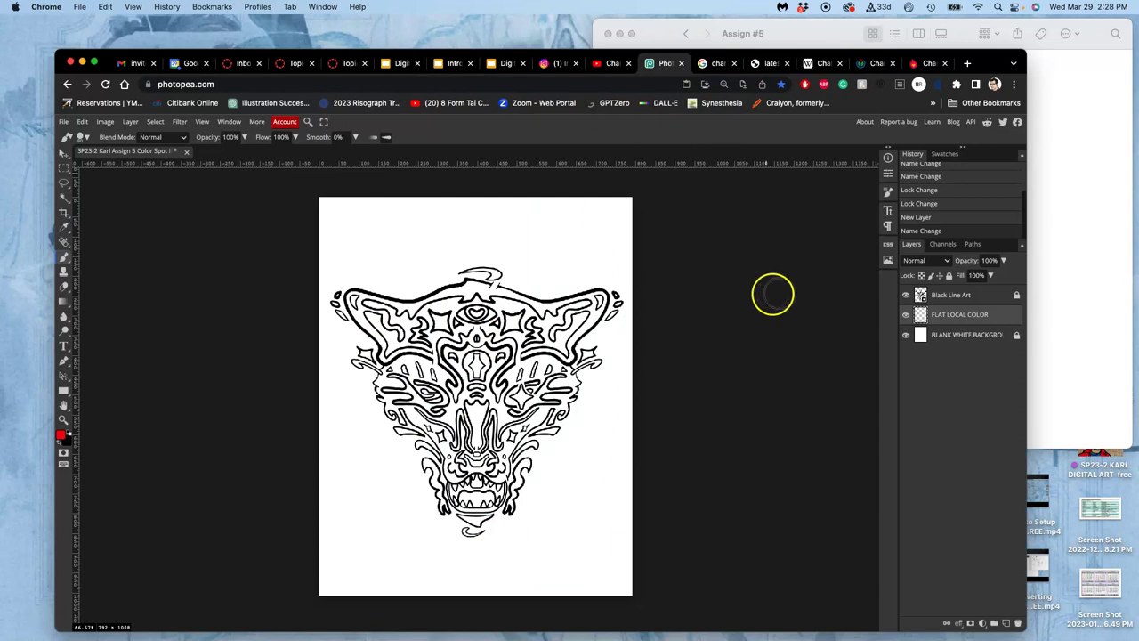
Step: Start choosing a purple foreground colour by shifting the hue in the colour chooser
left_click(61, 432)
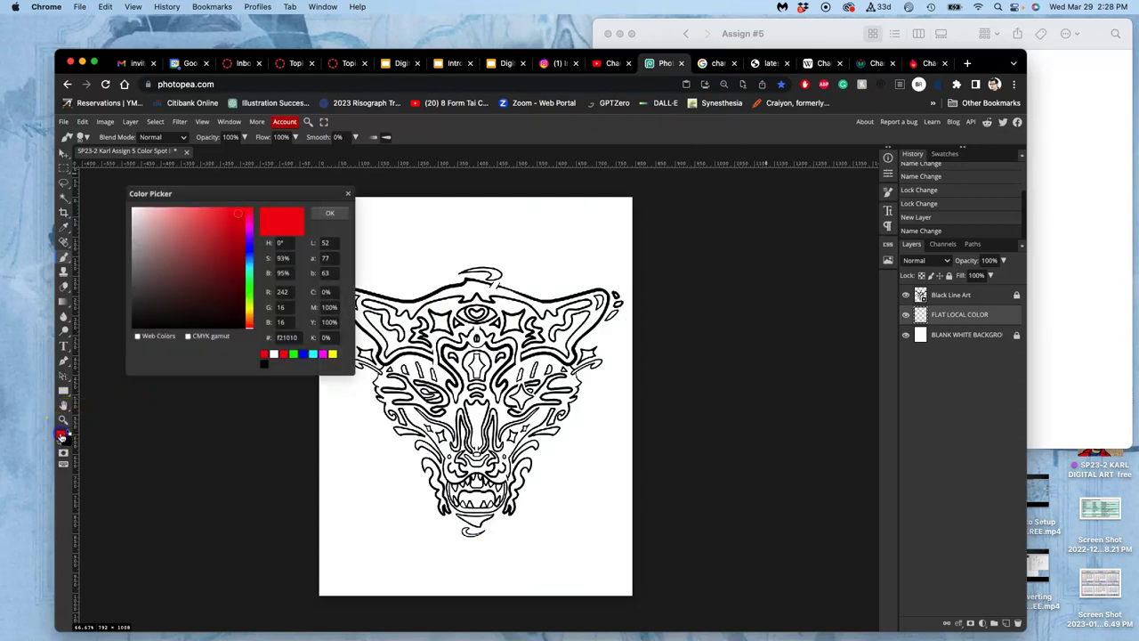
mouse_move(249, 258)
left_mouse_down()
mouse_move(249, 301)
mouse_move(241, 240)
left_mouse_up()
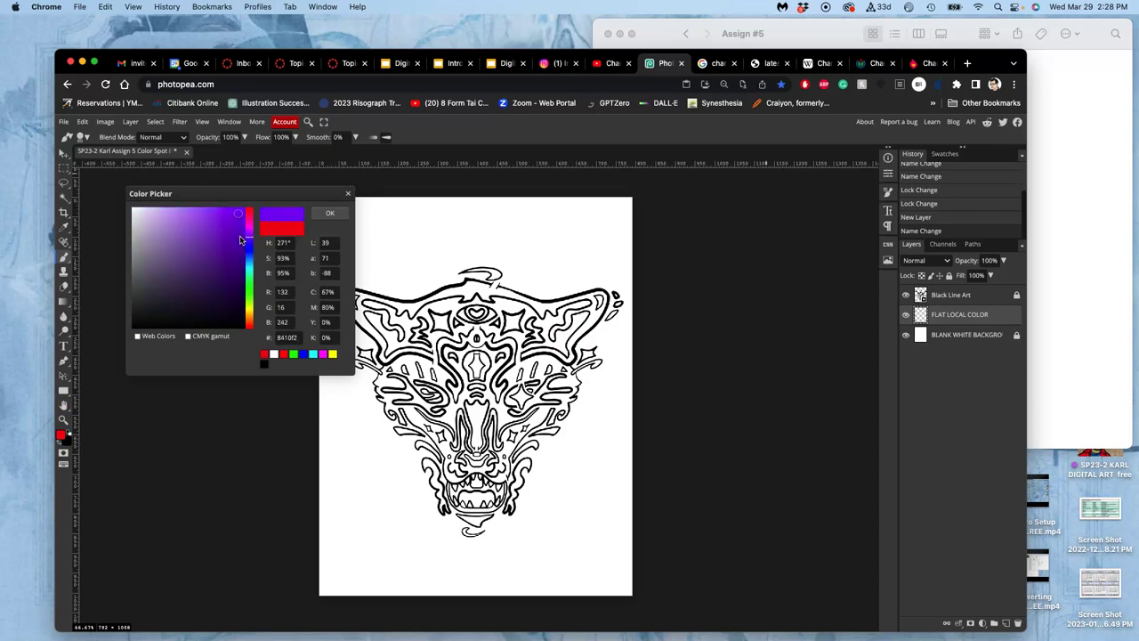
left_click(1084, 108)
Step: Preview the reference collage screenshot, then place it on the canvas as a new layer
double_click(794, 82)
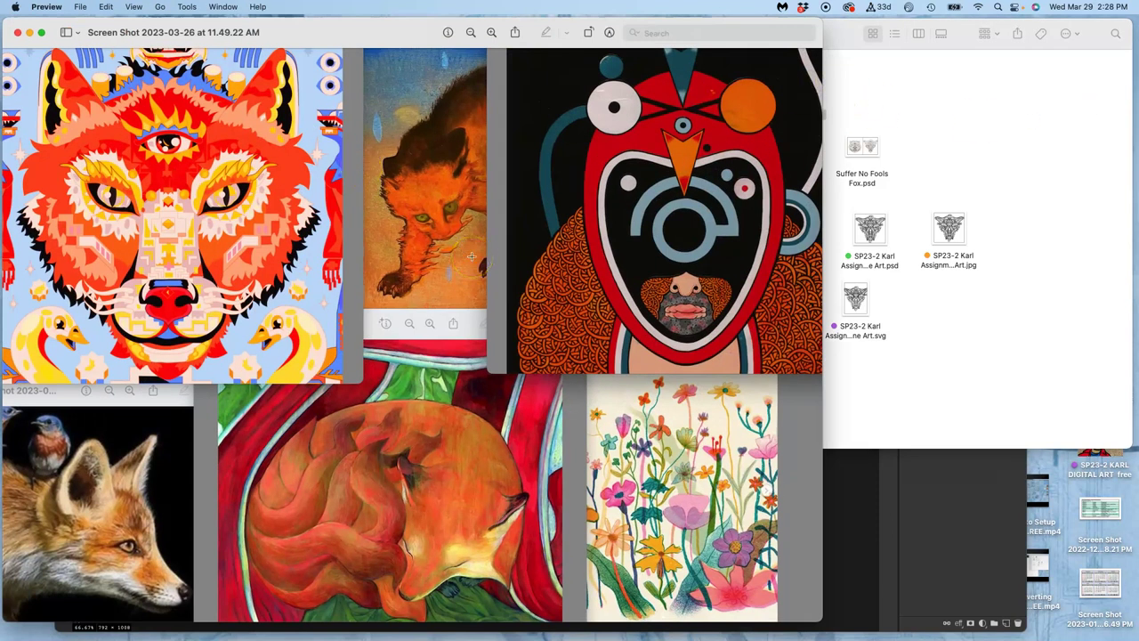
left_click(92, 89)
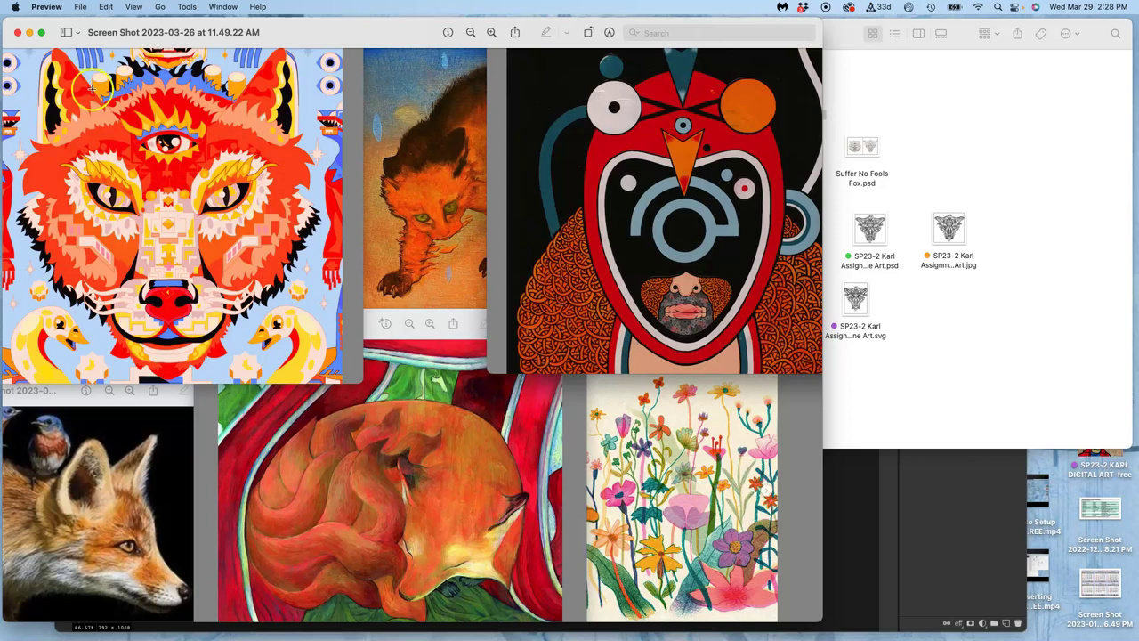
left_click(17, 34)
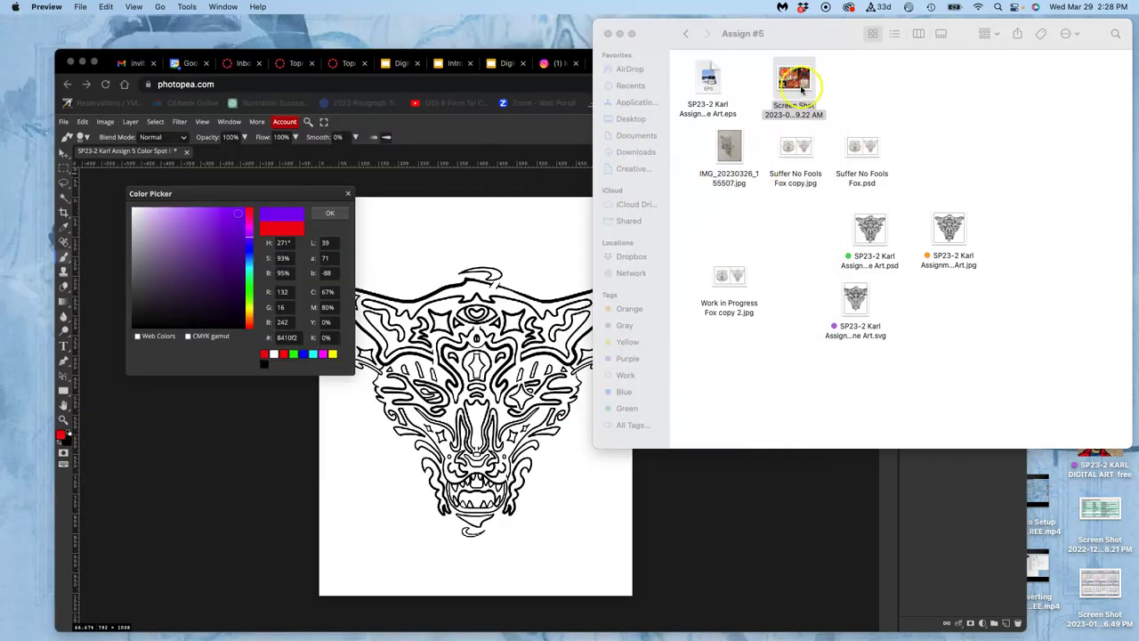
left_click_drag(799, 84, 376, 552)
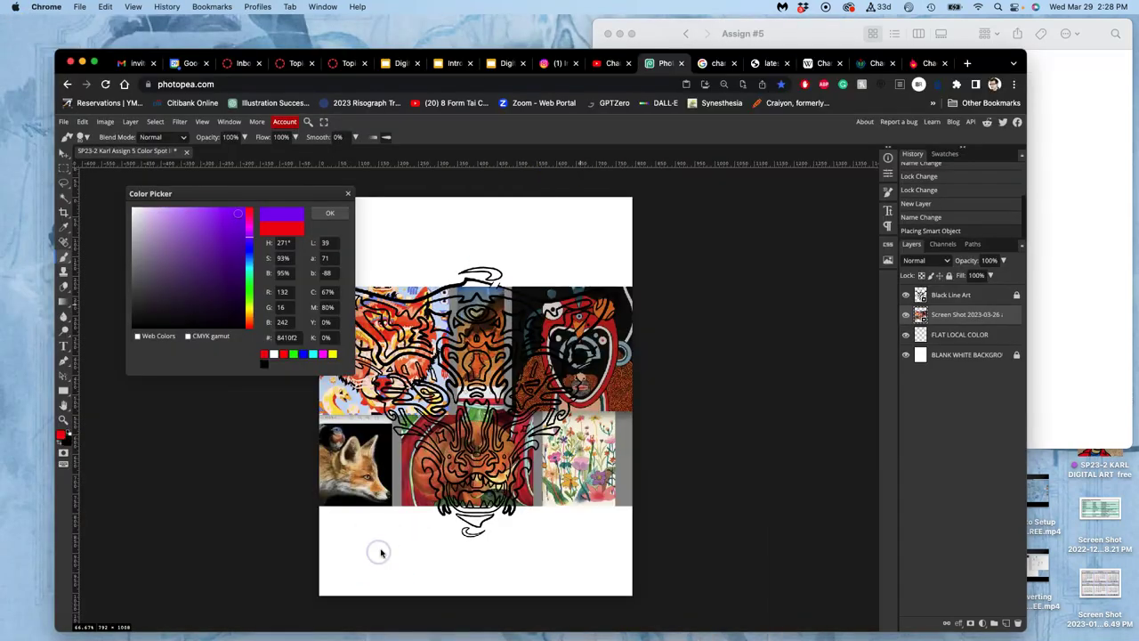
left_click(579, 398)
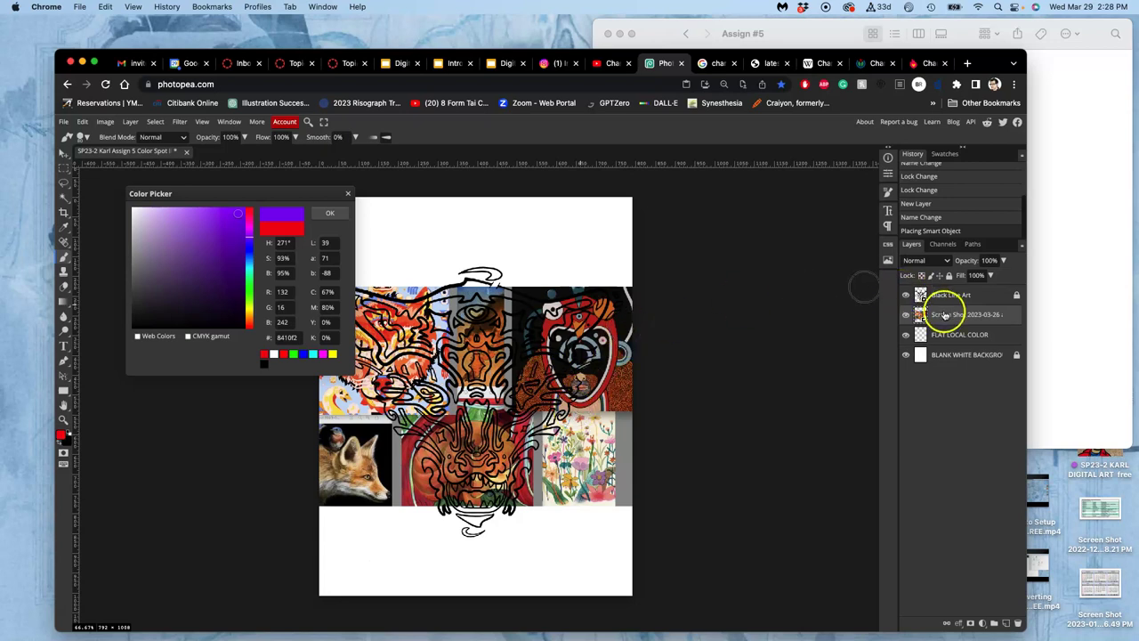
Step: Confirm purple as the foreground colour and scale the screenshot into the top-left corner
left_click(329, 213)
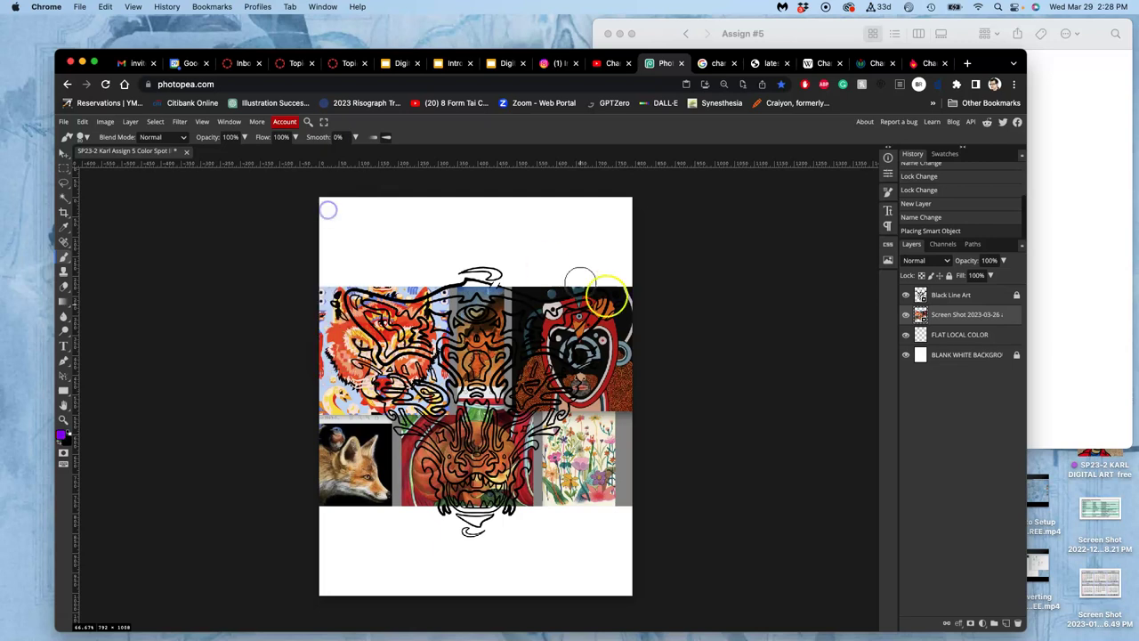
key("ctrl+t")
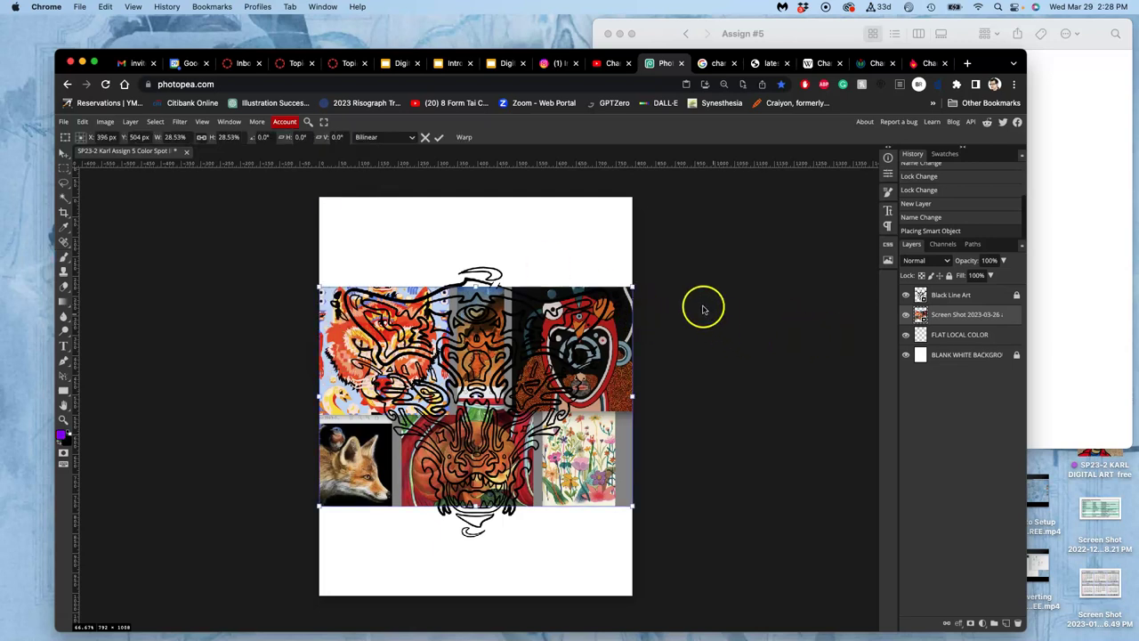
left_click_drag(633, 287, 405, 205)
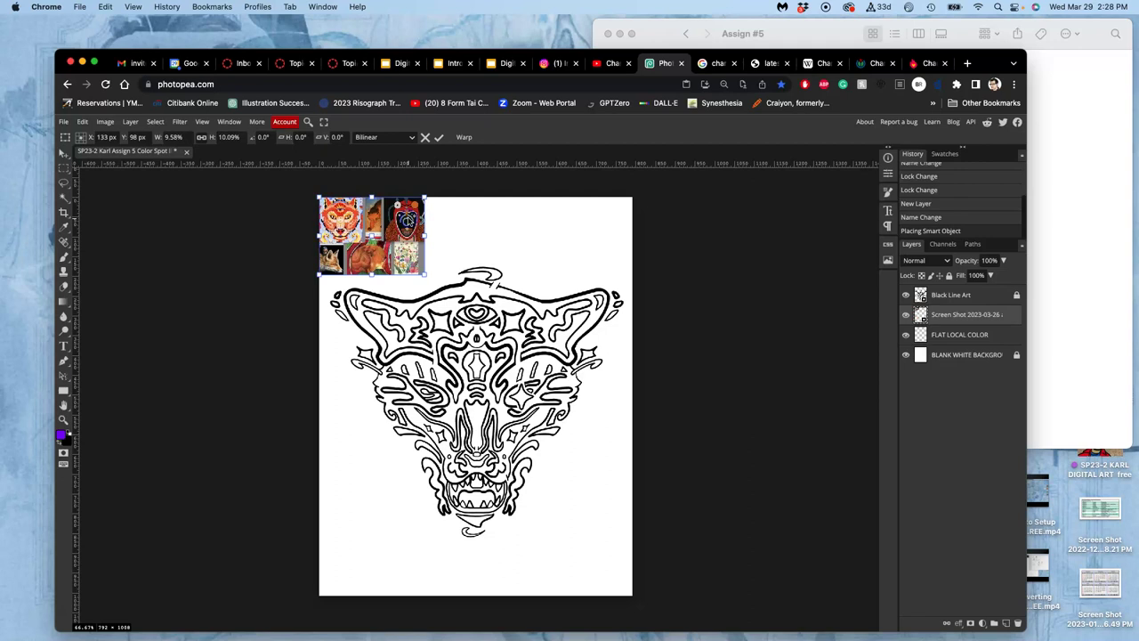
key("Return")
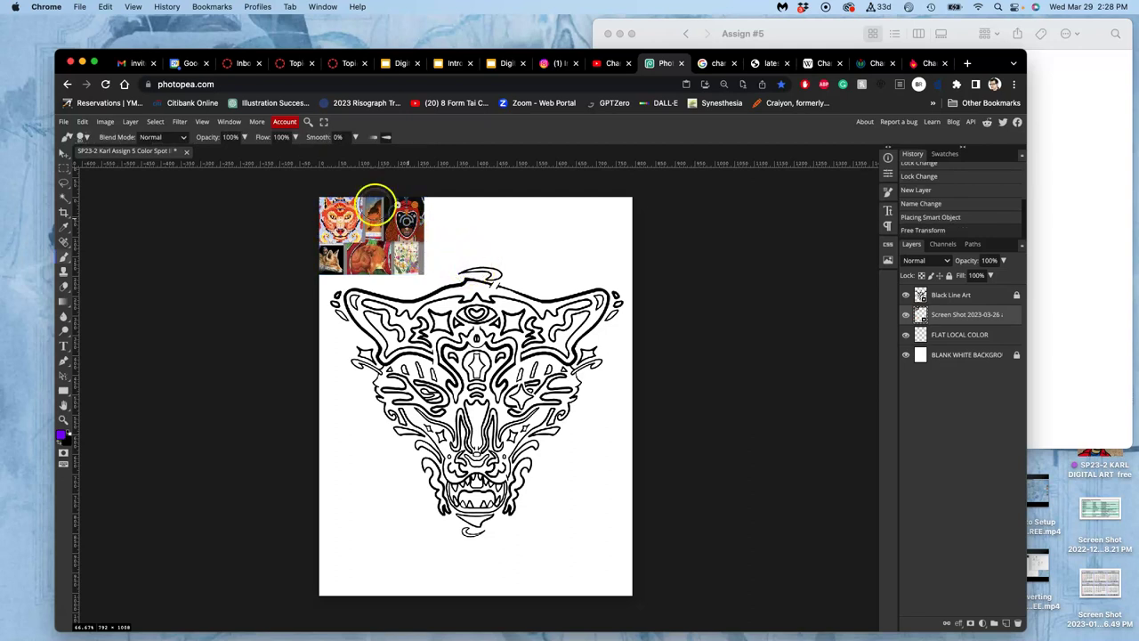
Step: Look through the menus, then decline to rasterize the reference image layer
left_click(203, 122)
left_click(227, 123)
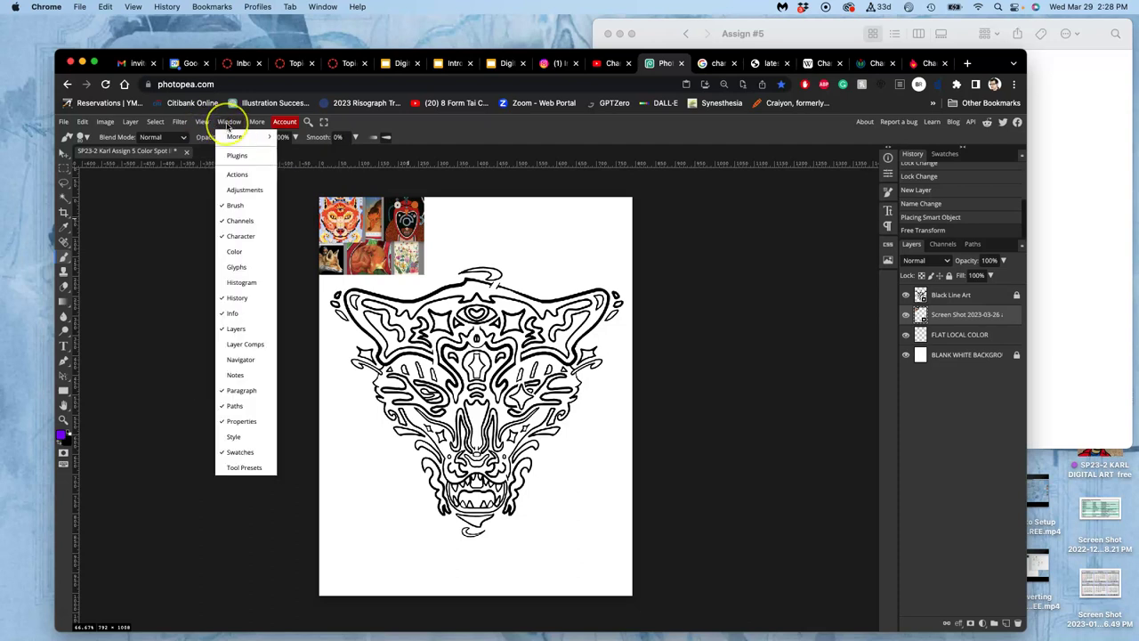
left_click(285, 122)
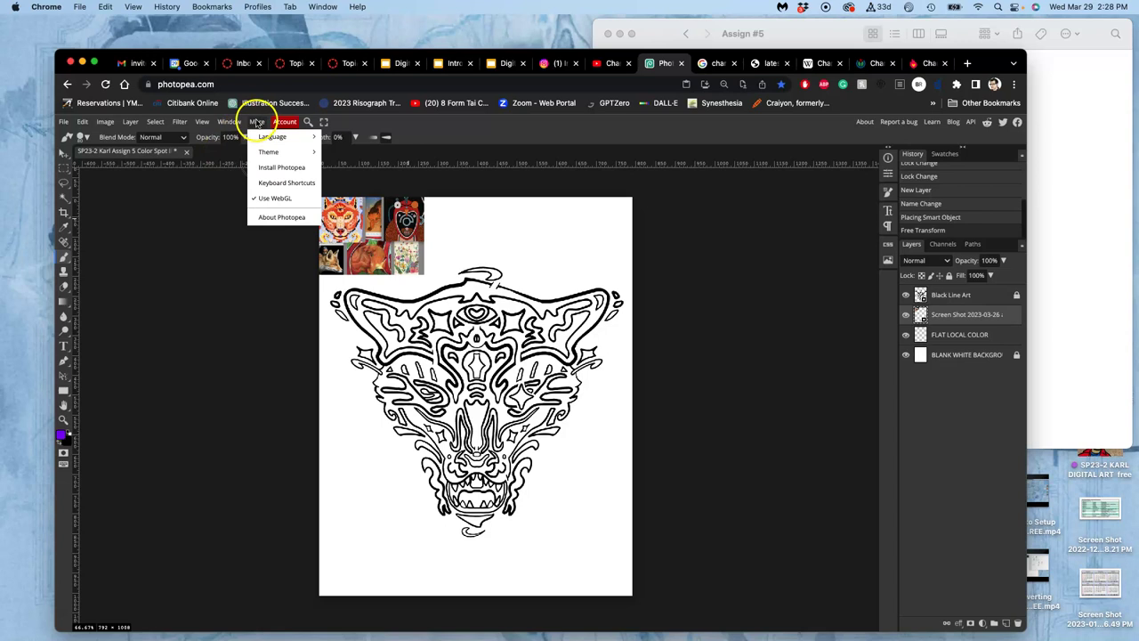
left_click(209, 230)
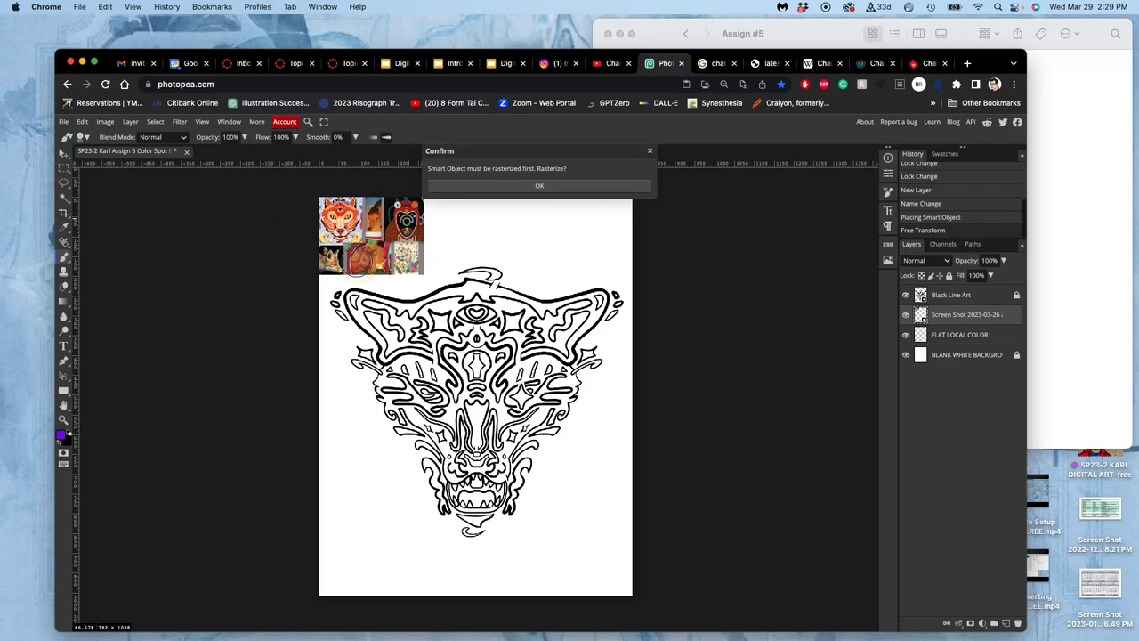
key("super+equal")
key("super+equal")
key("super+equal")
key("super+equal")
key("super+equal")
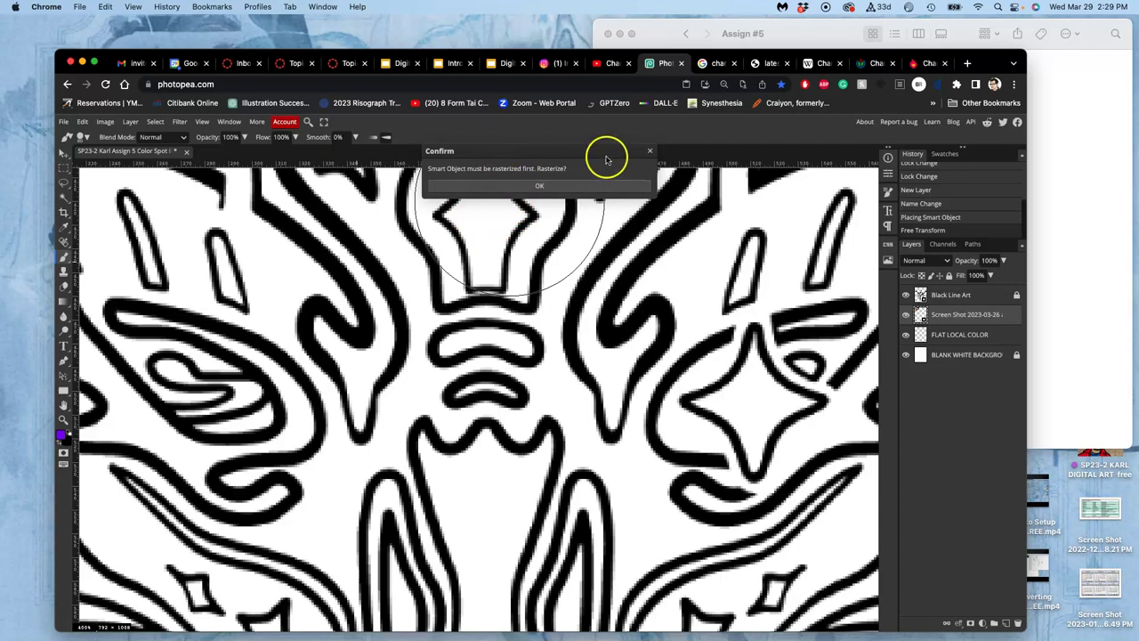
left_click(649, 151)
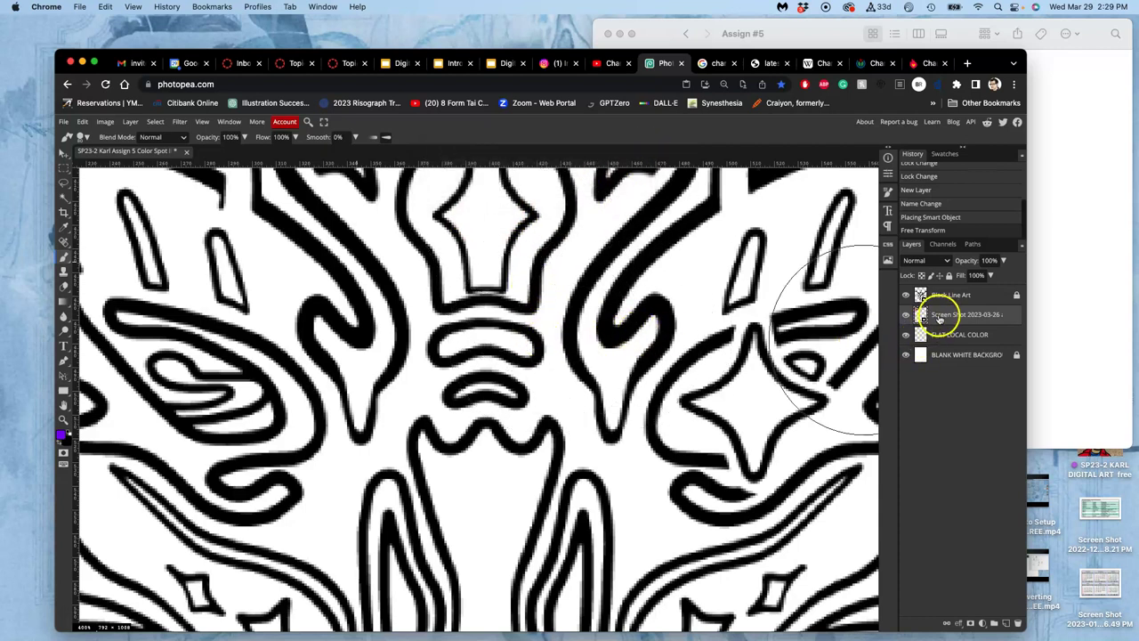
Step: Toggle the Black Line Art layer off and back on, then reveal the desktop
left_click(906, 298)
left_click(906, 298)
key("F11")
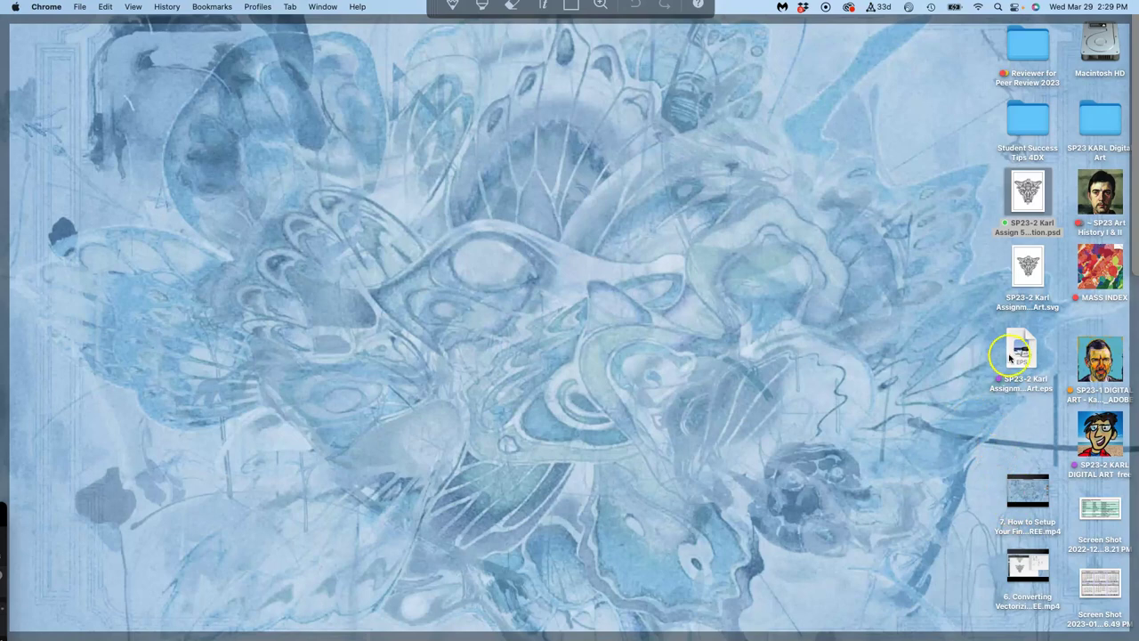
Step: Inspect the line-art EPS zoomed in Preview, then return to the Photopea document
left_click(1006, 357)
double_click(1006, 357)
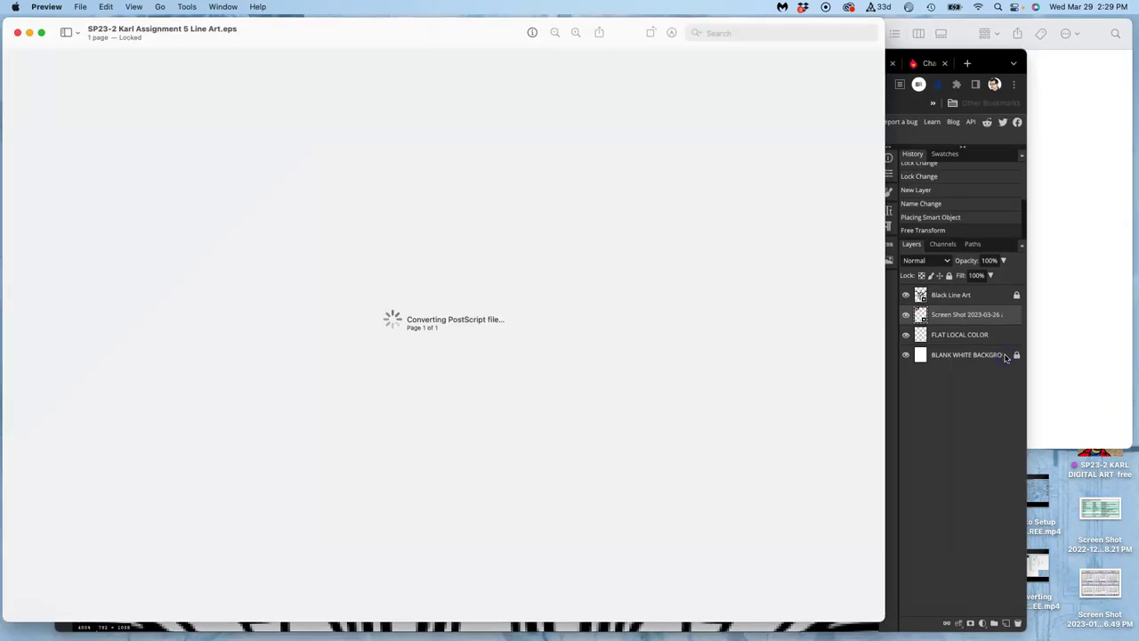
scroll(585, 365, "up", 3)
scroll(586, 365, "up", 3)
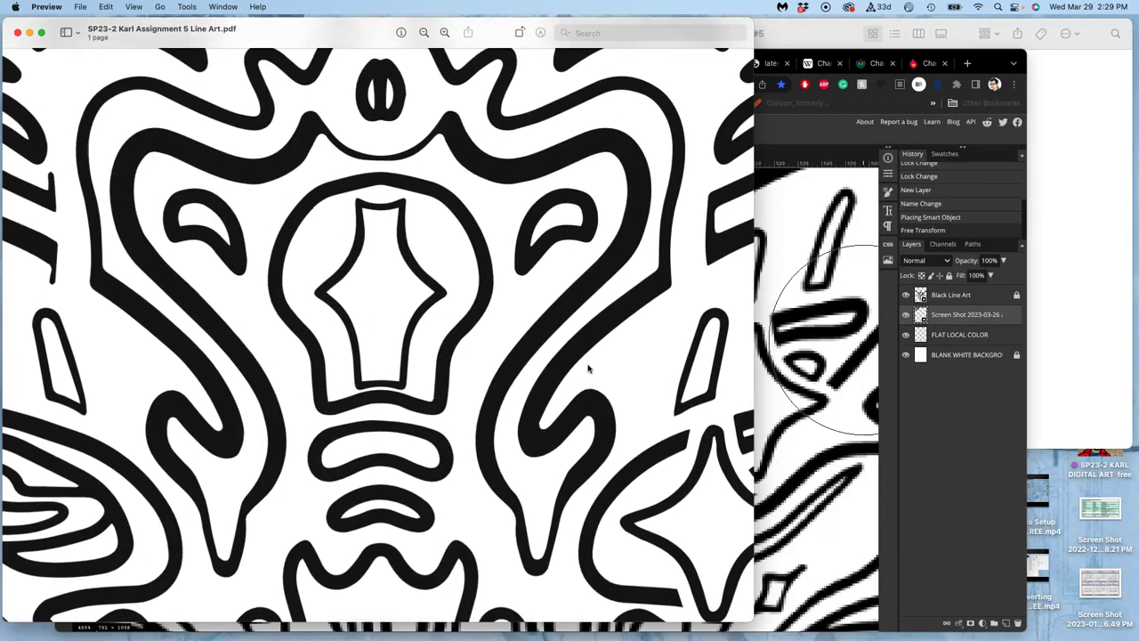
left_click(18, 33)
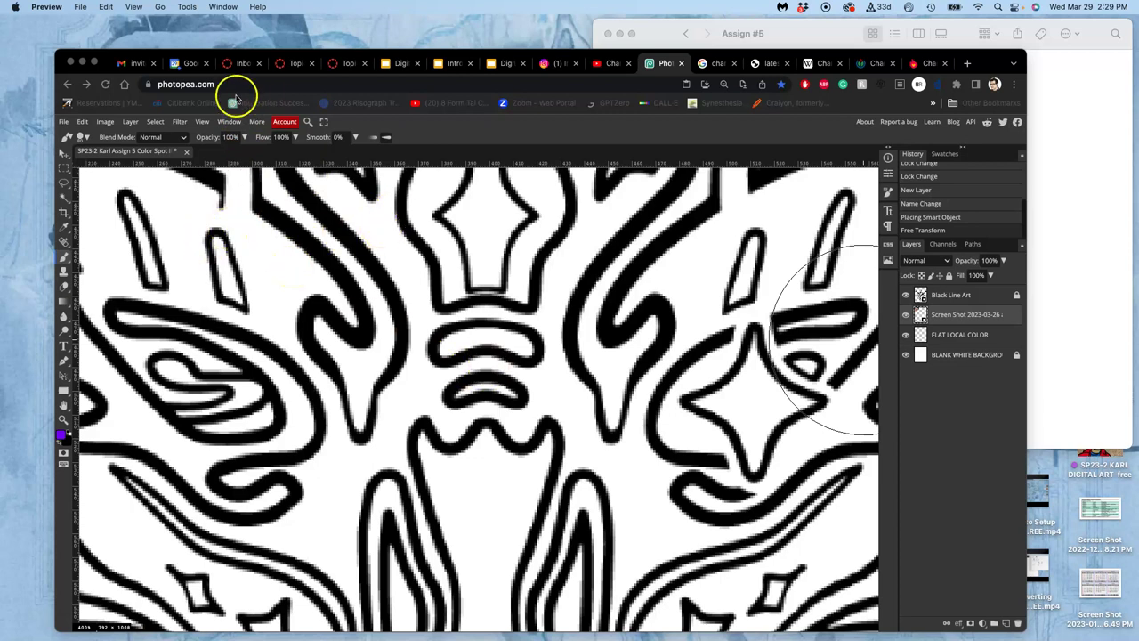
left_click(138, 152)
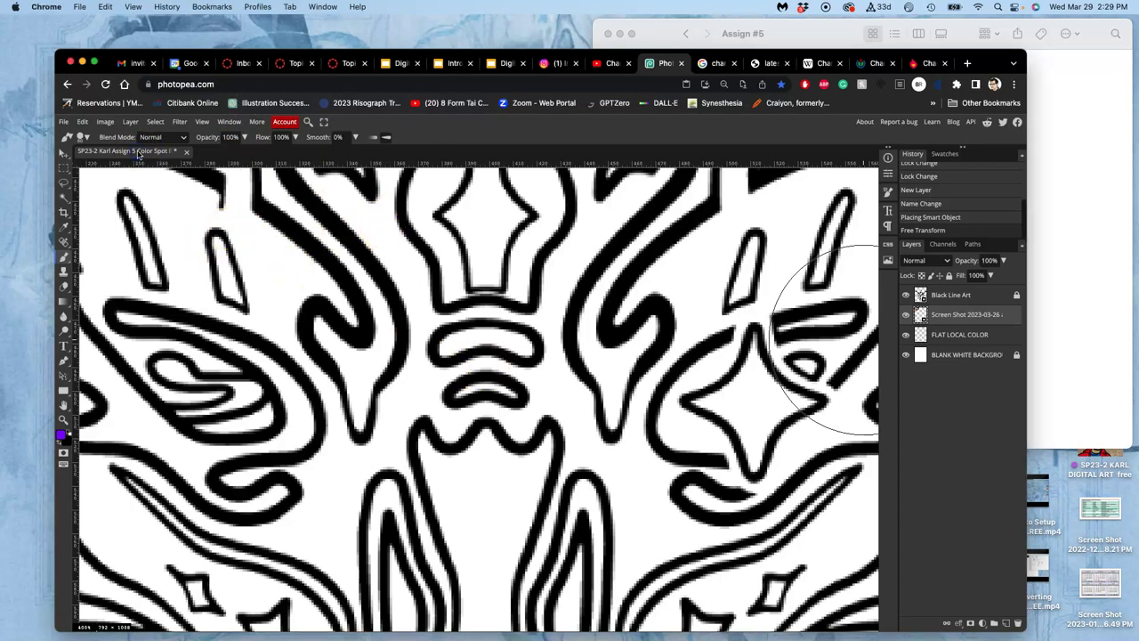
Step: View the art at 100%, then resize the image to 11 × 14 inches at 350 DPI
key("super+0")
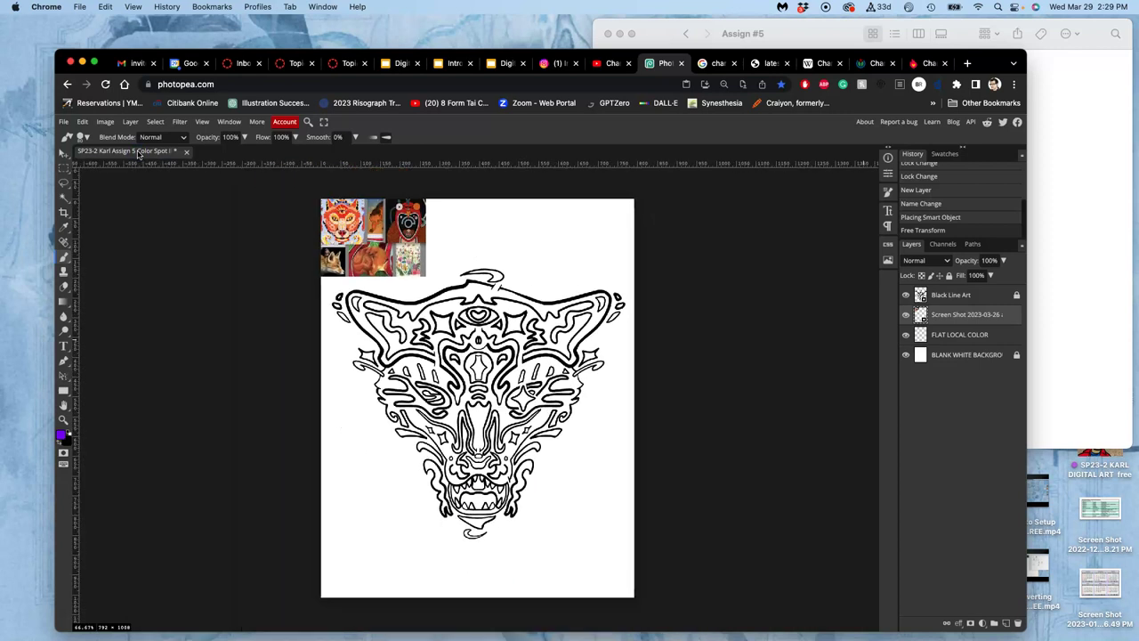
key("super+1")
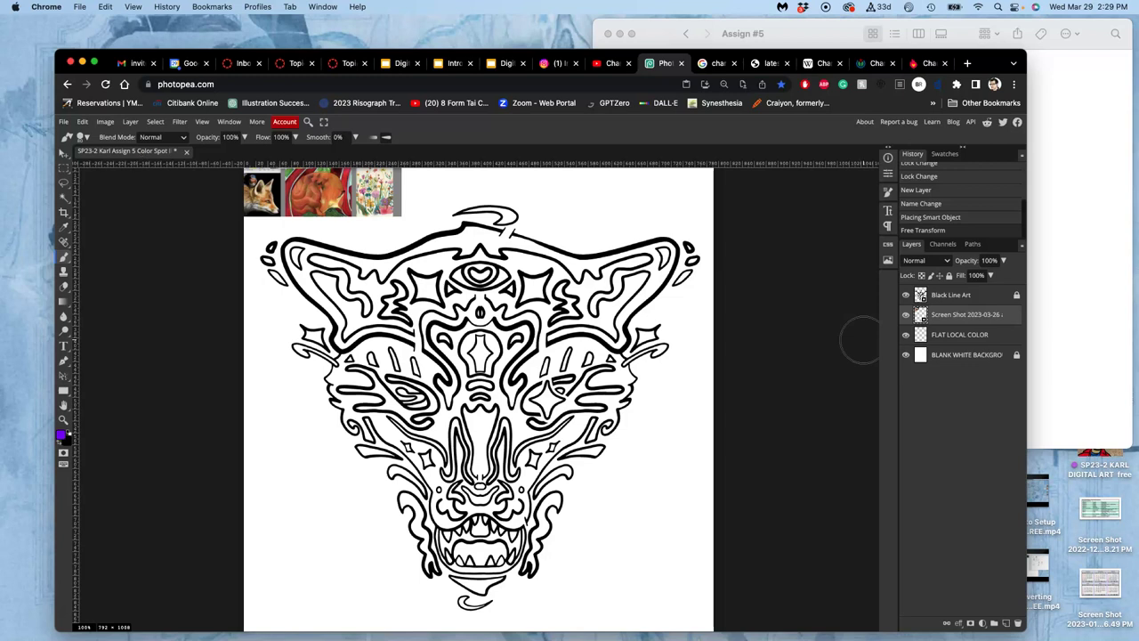
left_click(104, 122)
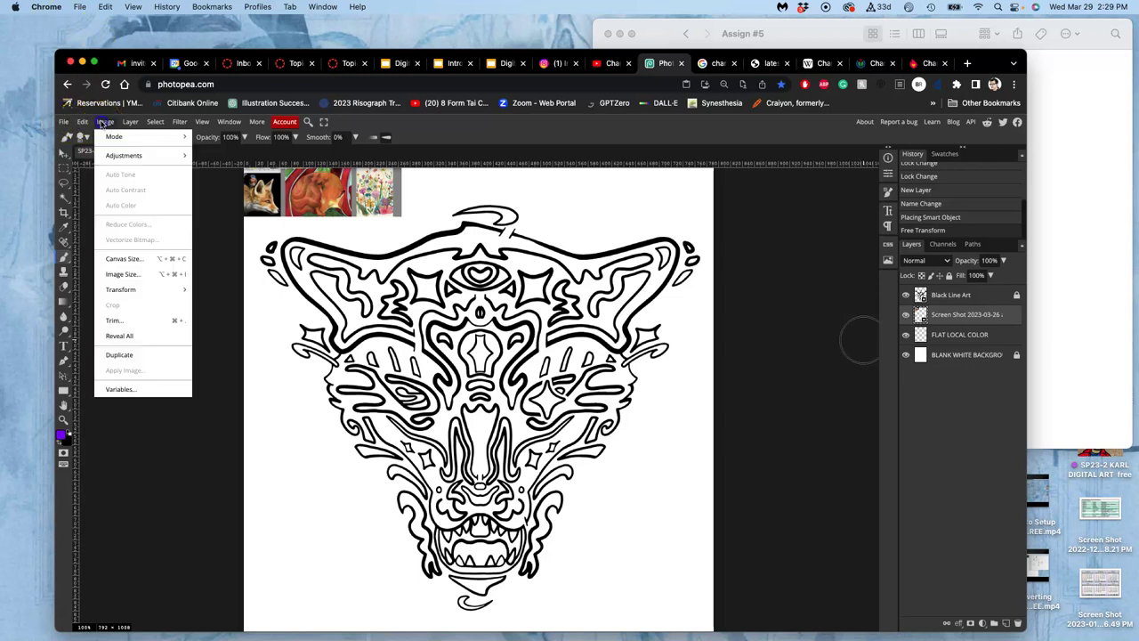
left_click(122, 274)
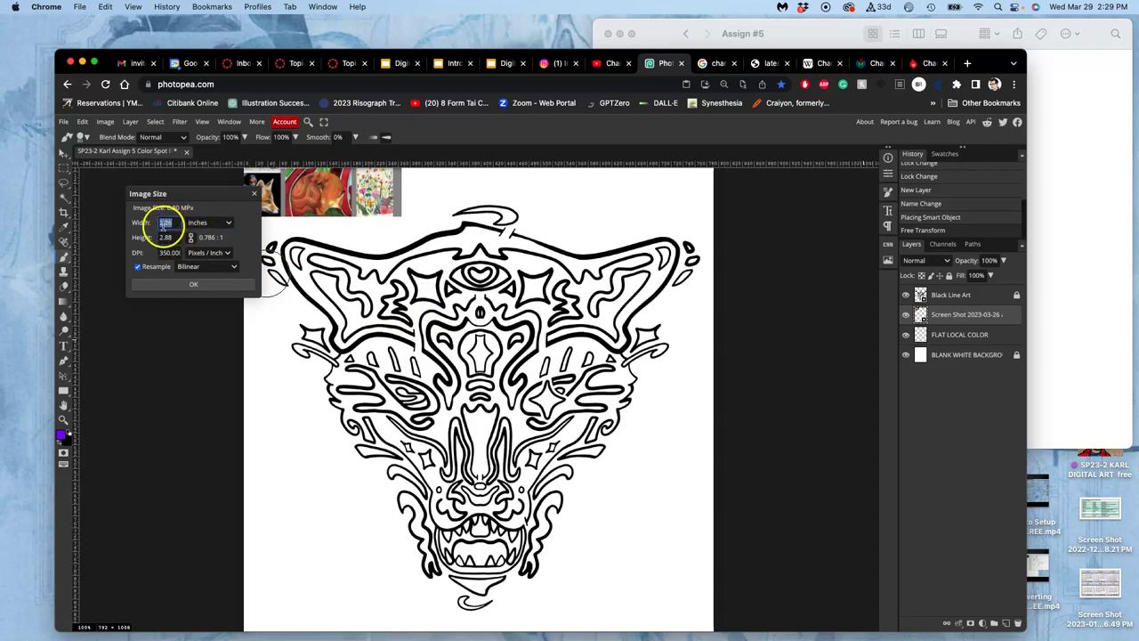
left_click(167, 238)
left_click(171, 225)
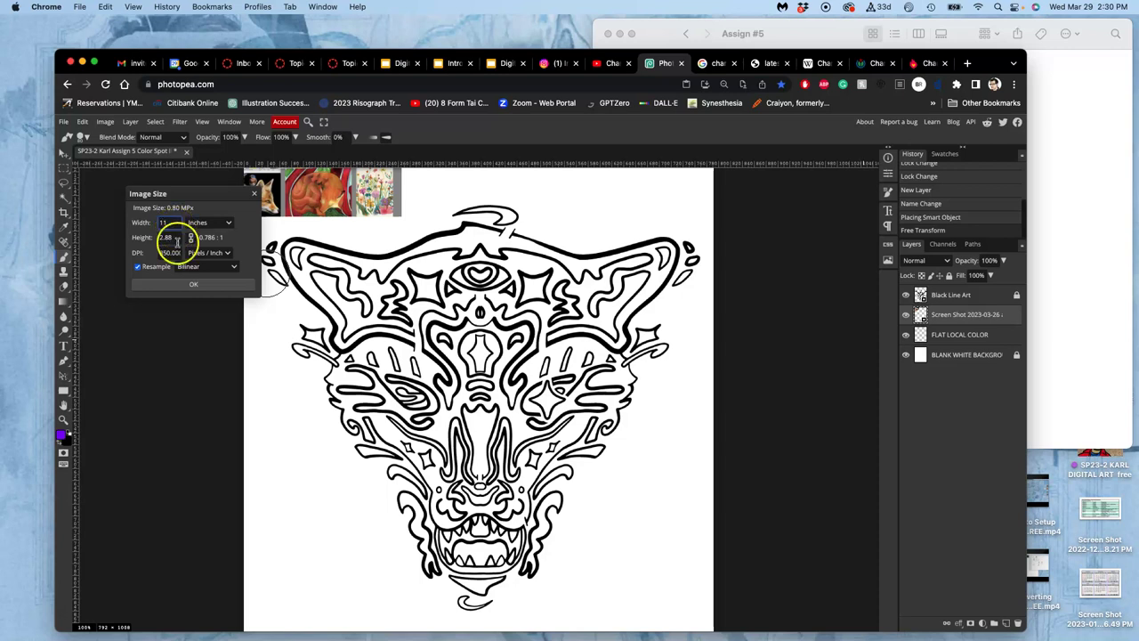
left_click(175, 239)
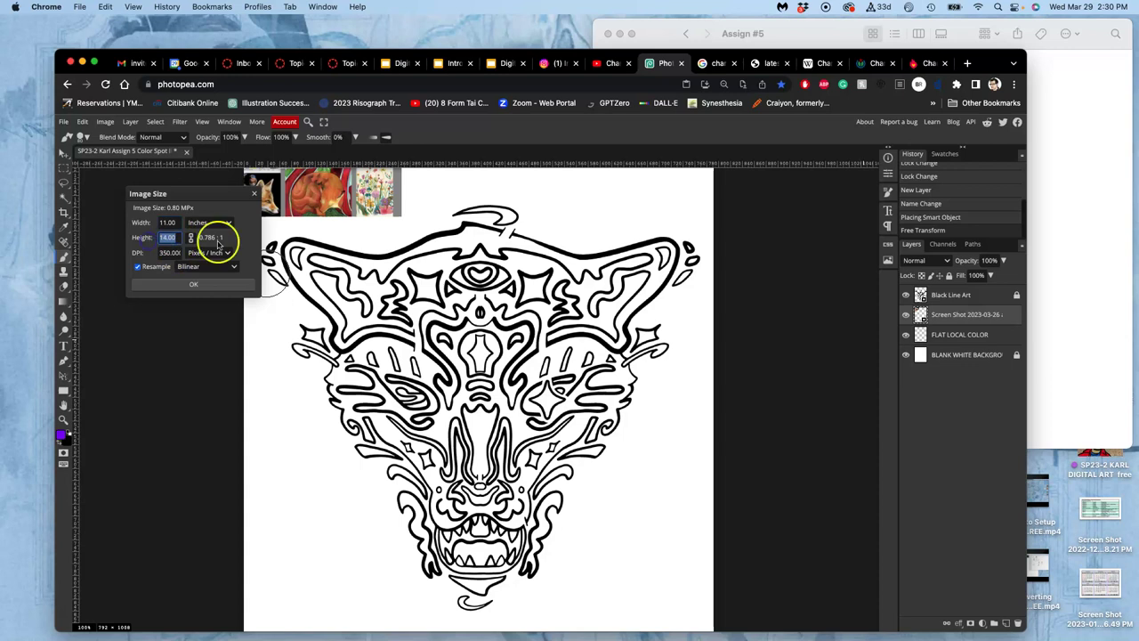
left_click(198, 285)
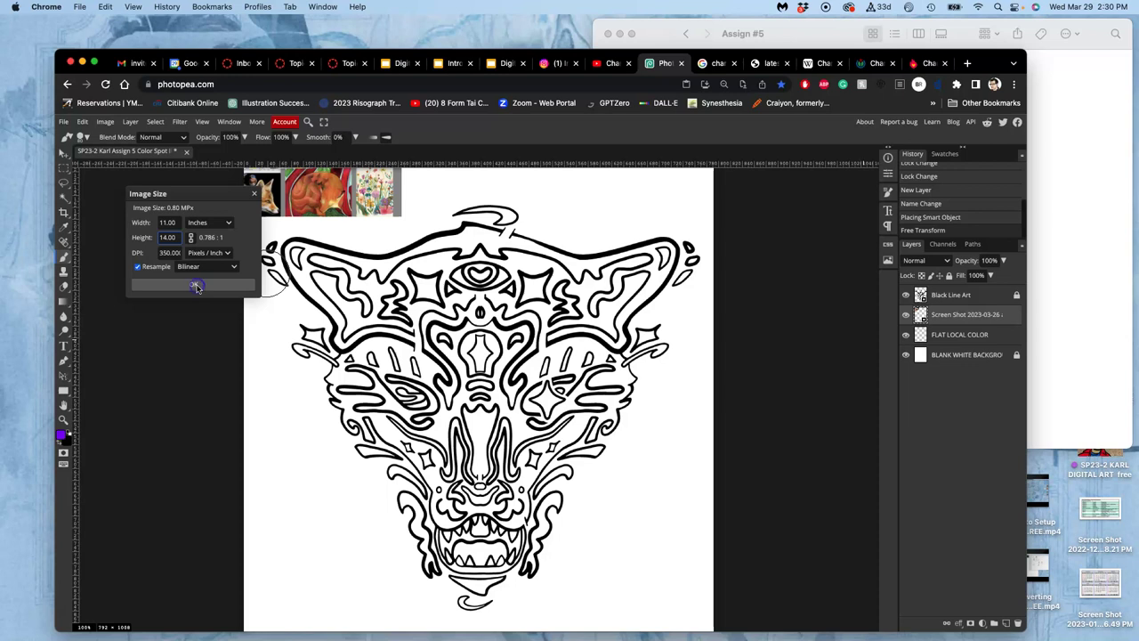
scroll(356, 335, "up", 5)
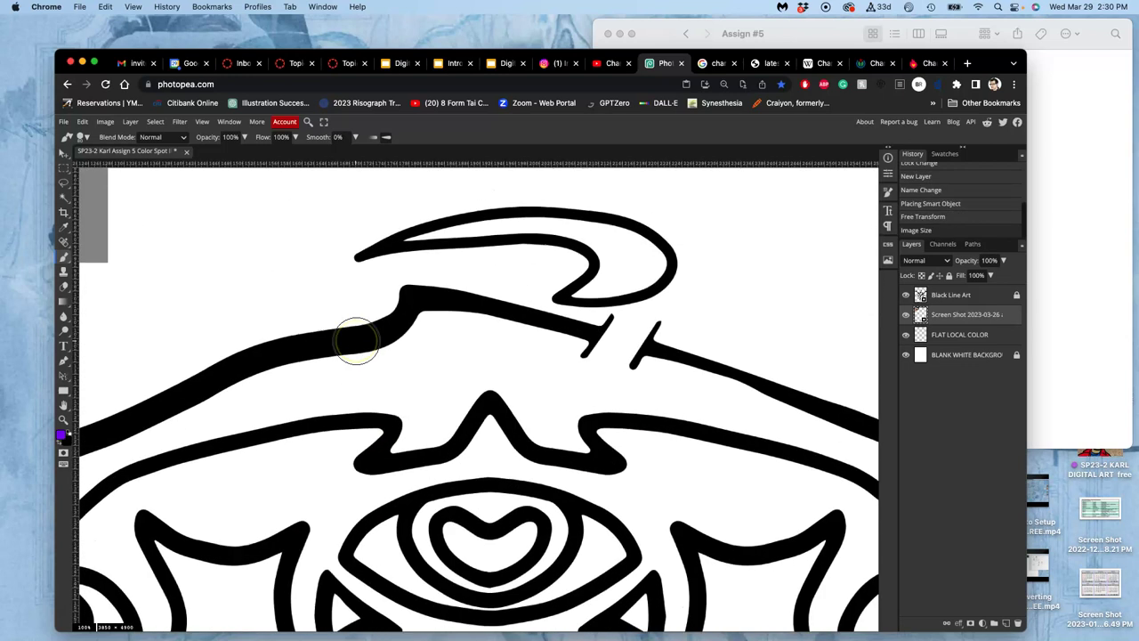
scroll(356, 340, "up", 10)
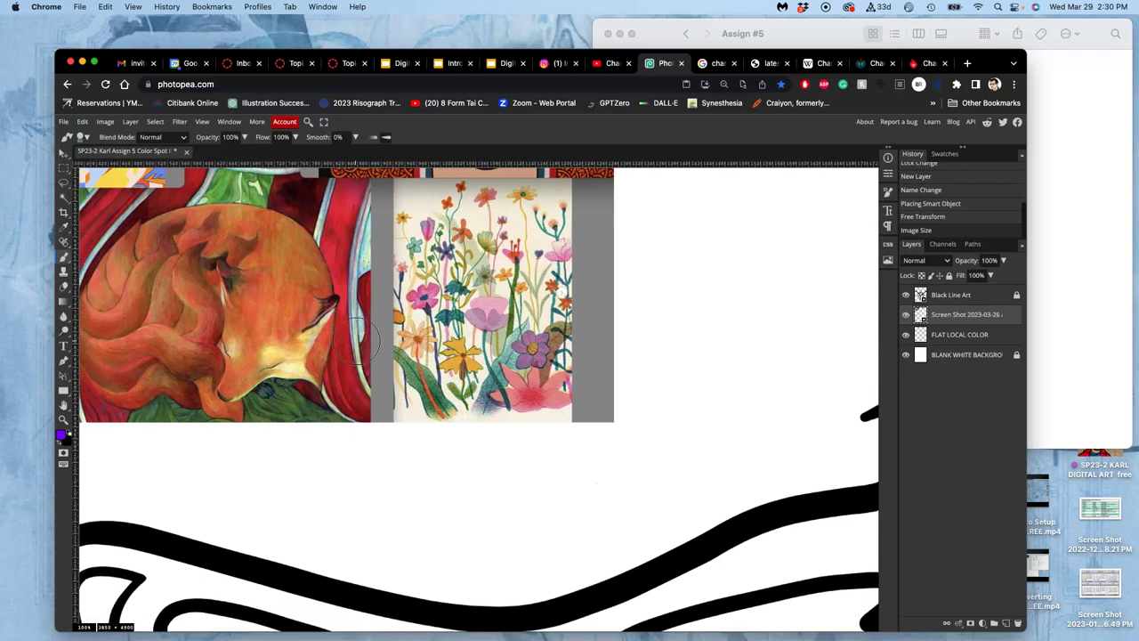
scroll(356, 338, "up", 5)
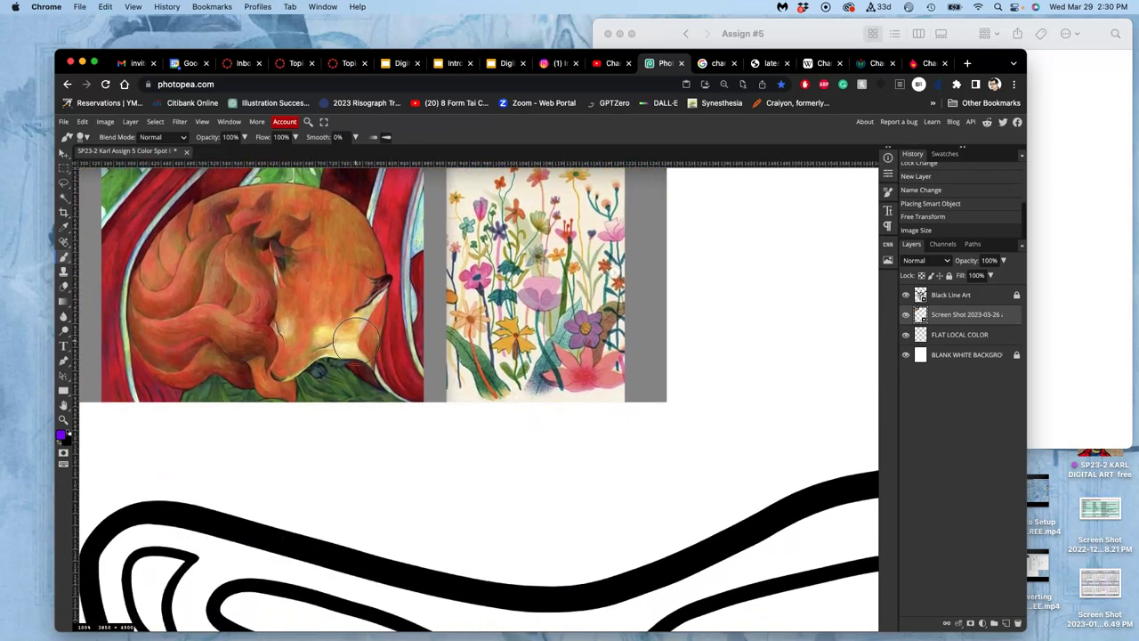
scroll(356, 341, "down", 4)
scroll(356, 341, "down", 1)
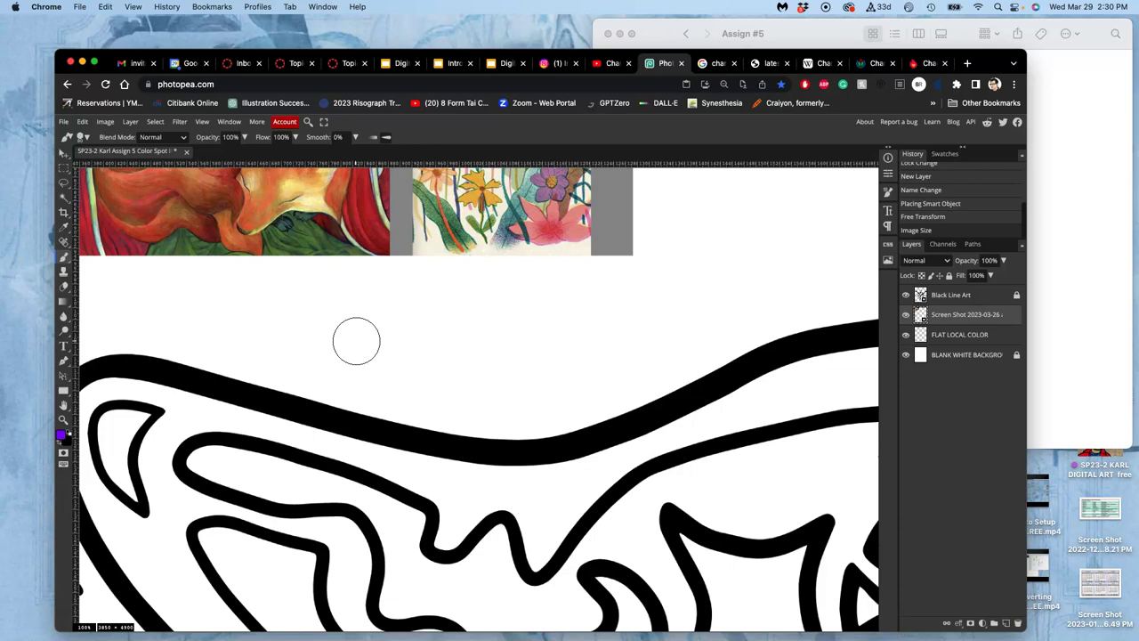
scroll(356, 341, "down", 6)
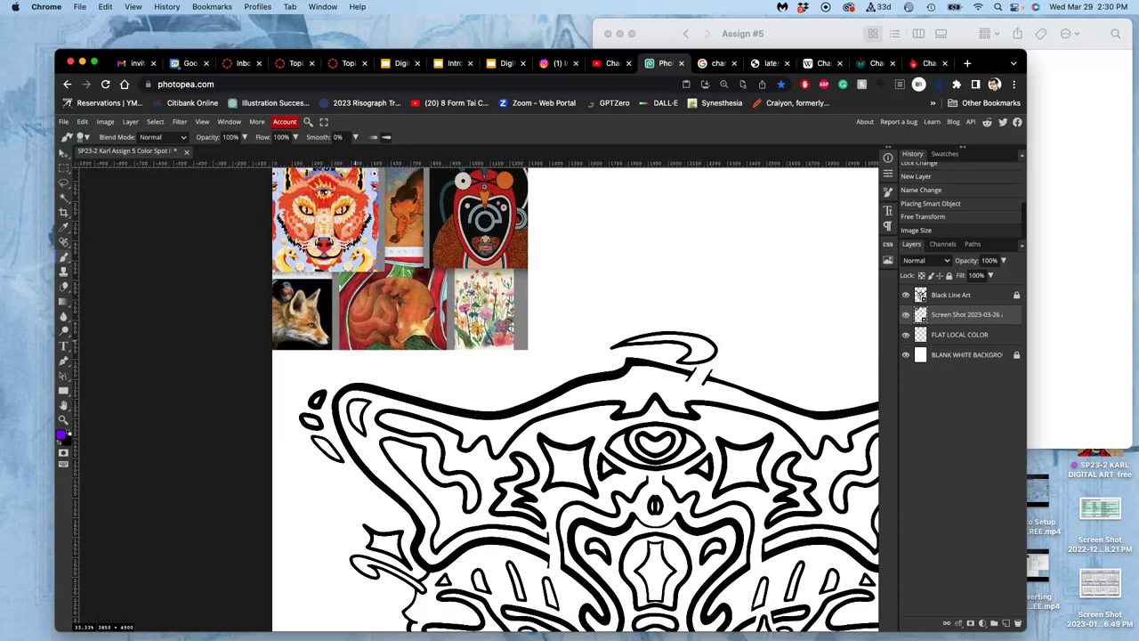
scroll(356, 341, "down", 1)
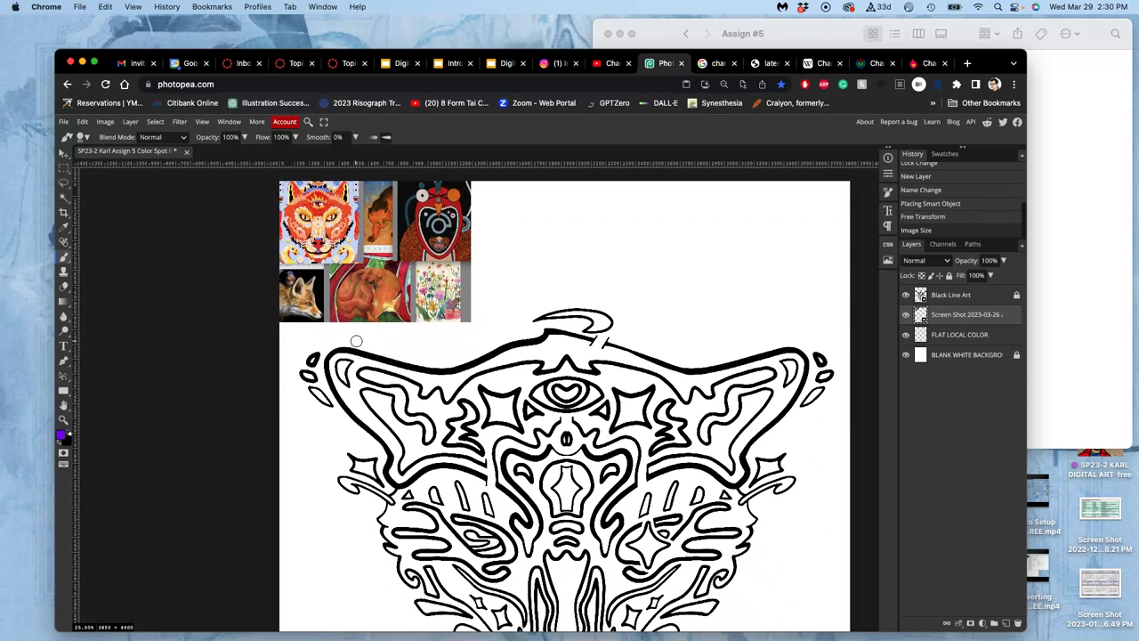
Step: Give the Screen Shot reference layer a red colour tag
right_click(913, 311)
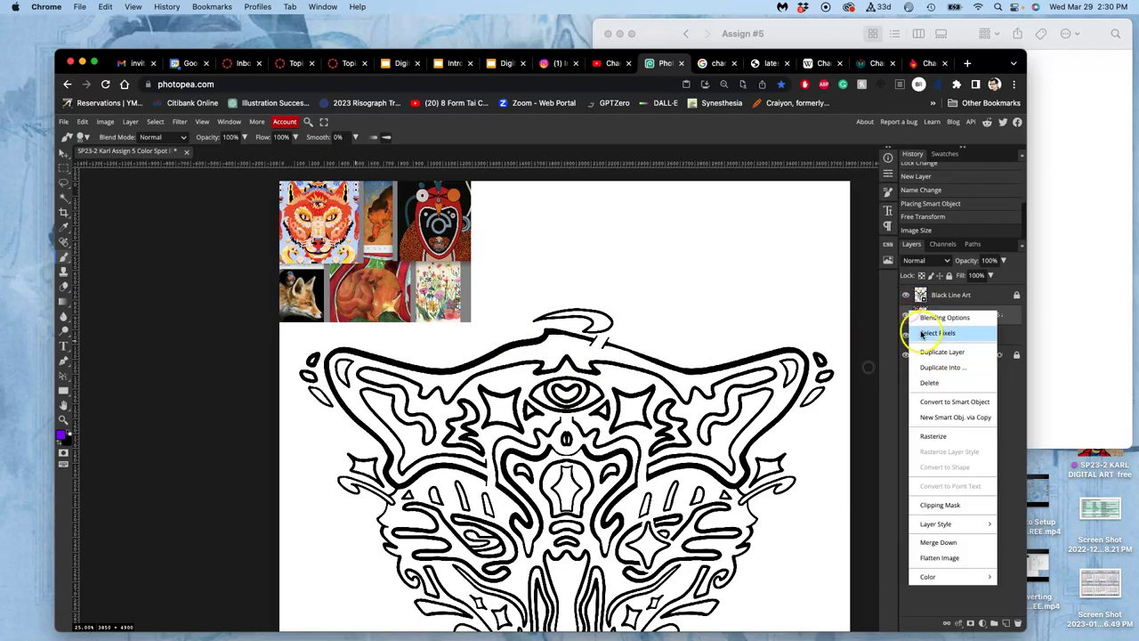
mouse_move(943, 577)
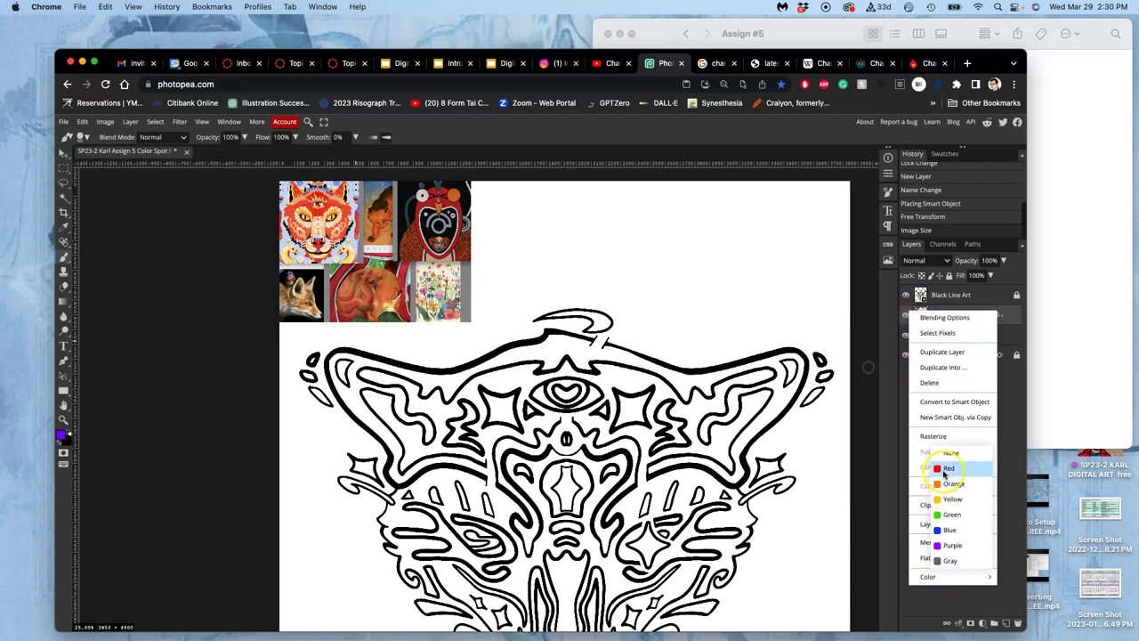
left_click(946, 470)
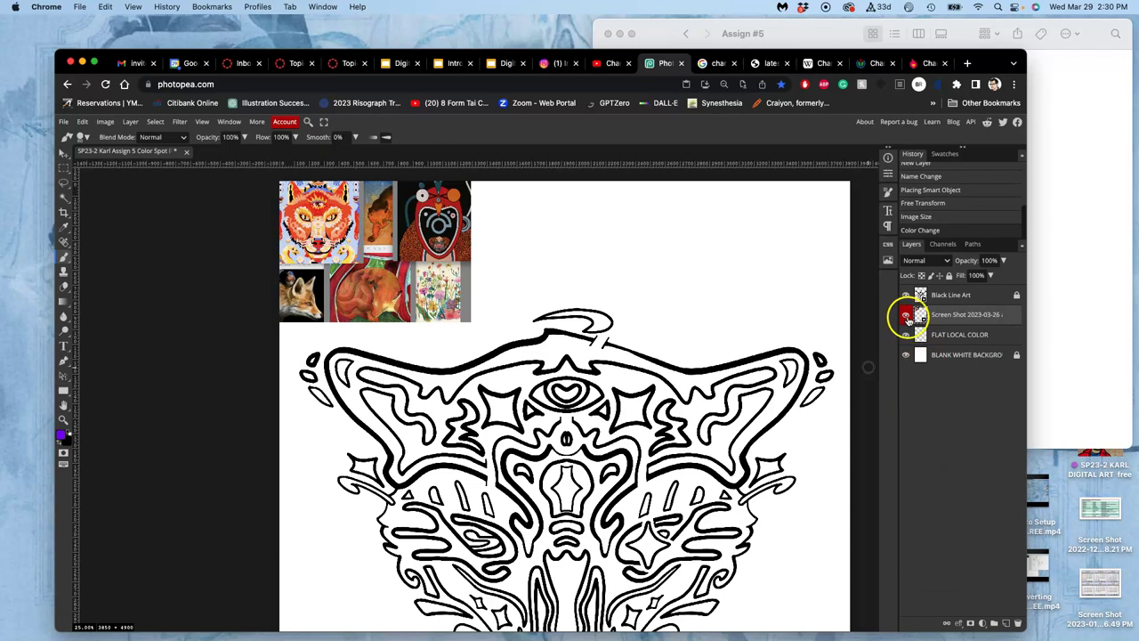
left_click(907, 316)
left_click(907, 317)
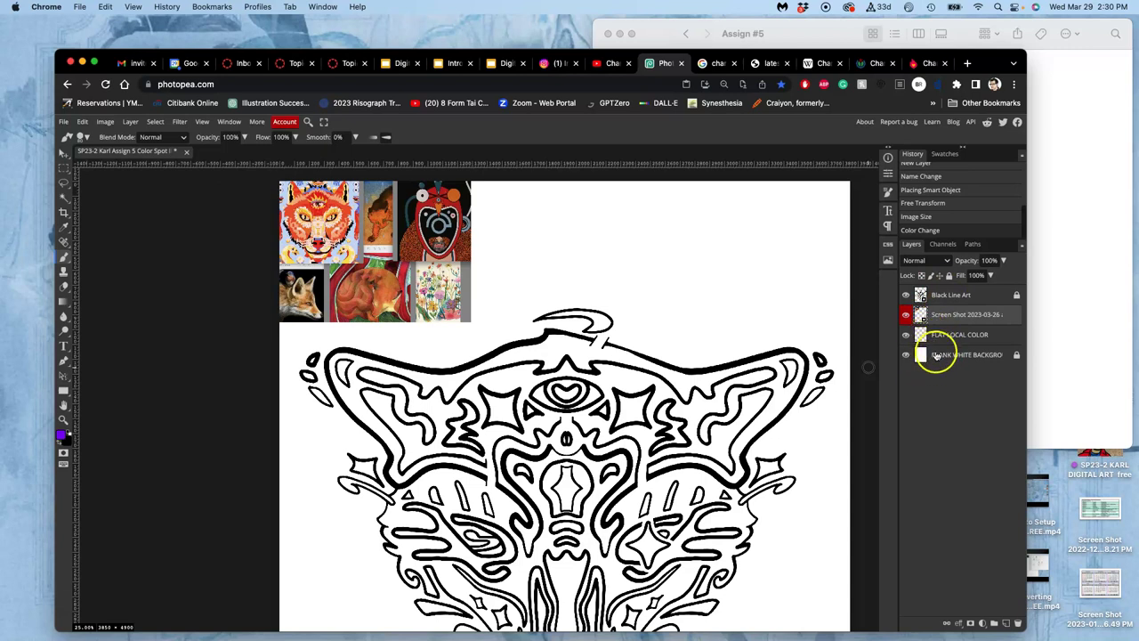
Step: Lock the reference screenshot layer and select FLAT LOCAL COLOR
left_click(946, 336)
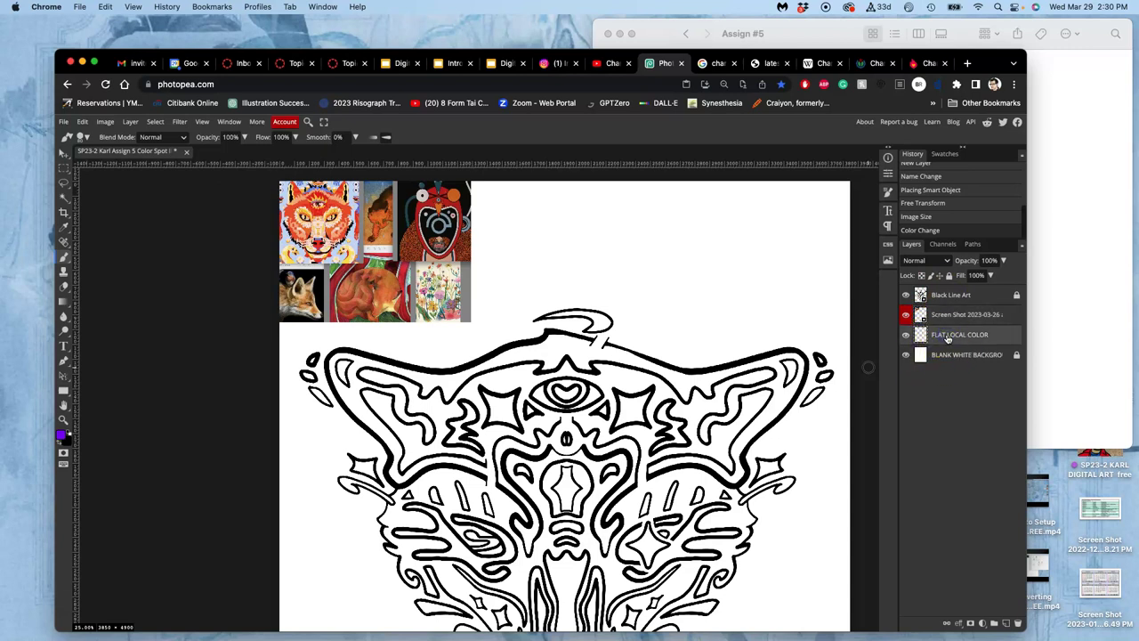
left_click(958, 316)
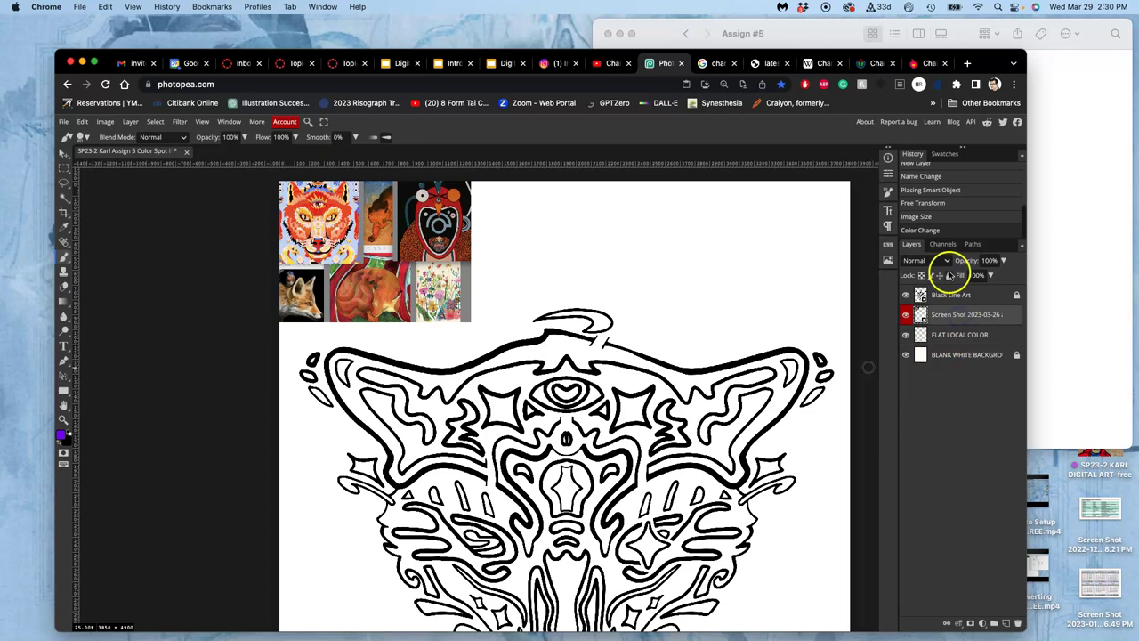
left_click(949, 275)
left_click(955, 334)
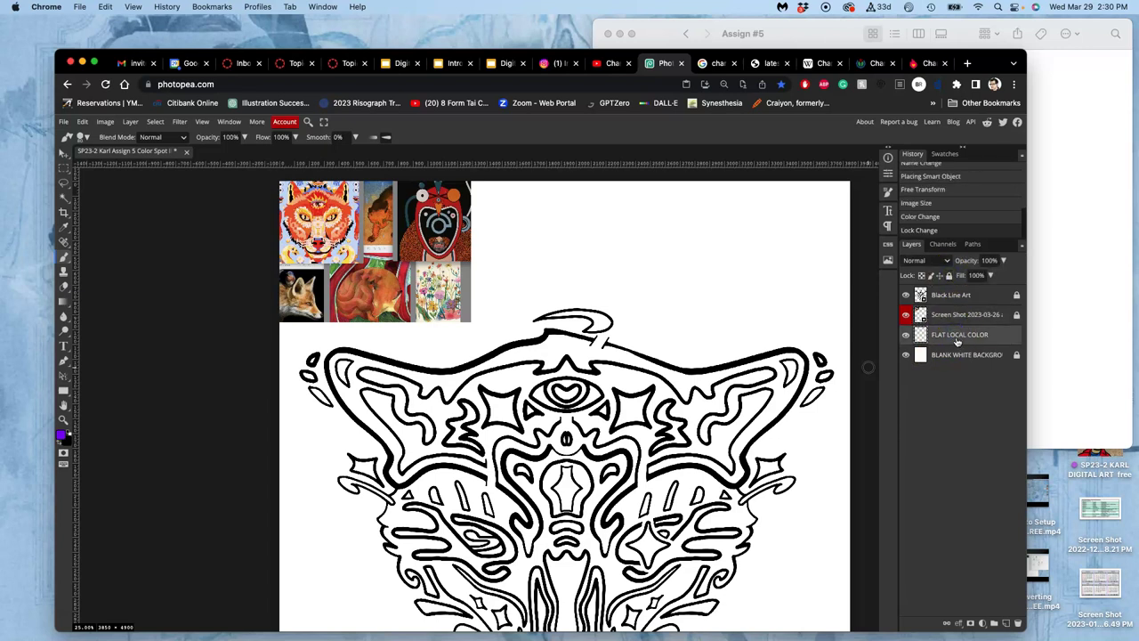
Step: On FLAT LOCAL COLOR, sample the cat reference's orange-red and undo a test stroke
left_click(961, 341)
left_click(317, 207, "alt")
mouse_move(515, 380)
left_mouse_down()
mouse_move(531, 404)
mouse_move(530, 372)
mouse_move(414, 465)
mouse_move(460, 387)
mouse_move(390, 457)
mouse_move(415, 392)
mouse_move(405, 443)
left_mouse_up()
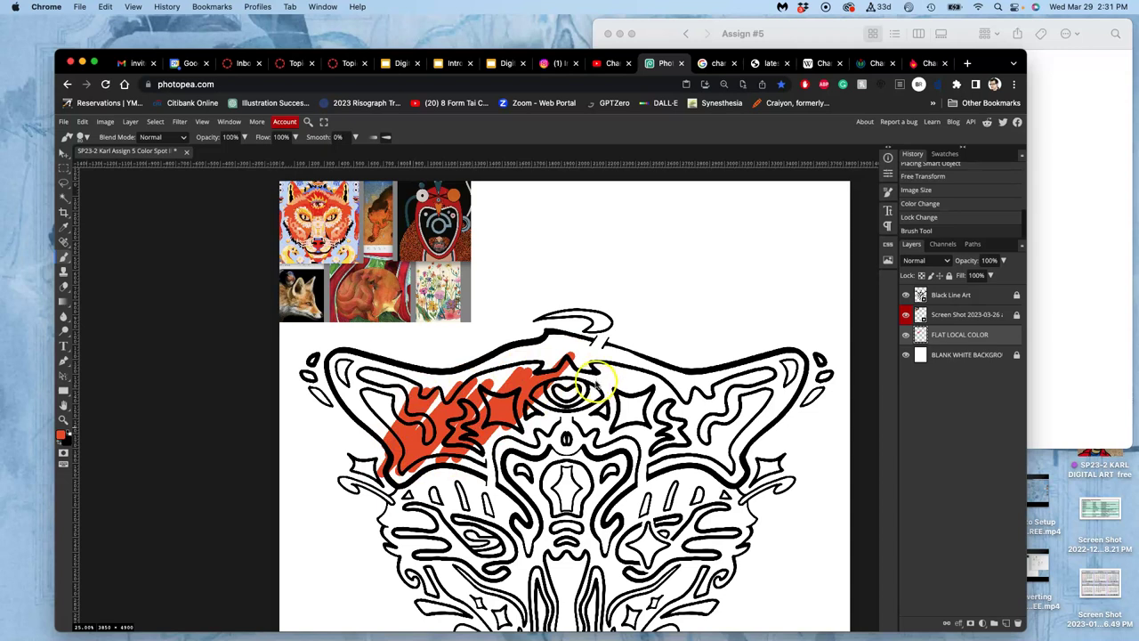
key("super+z")
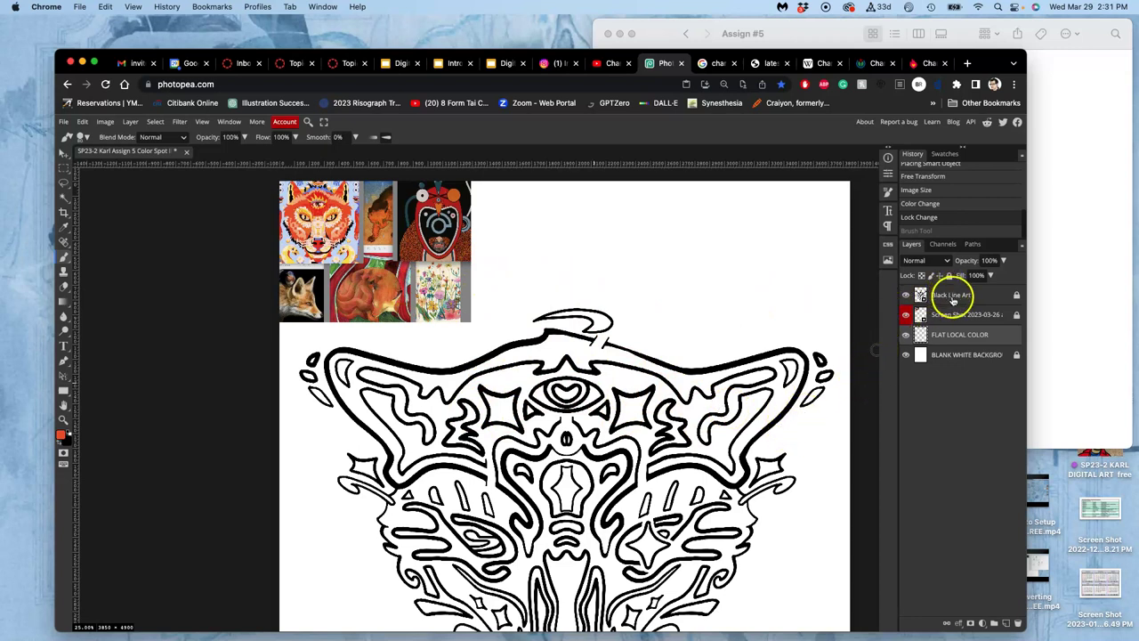
Step: On Black Line Art, use a contiguous Magic Wand to select the stars and central lamp shapes
left_click(949, 298)
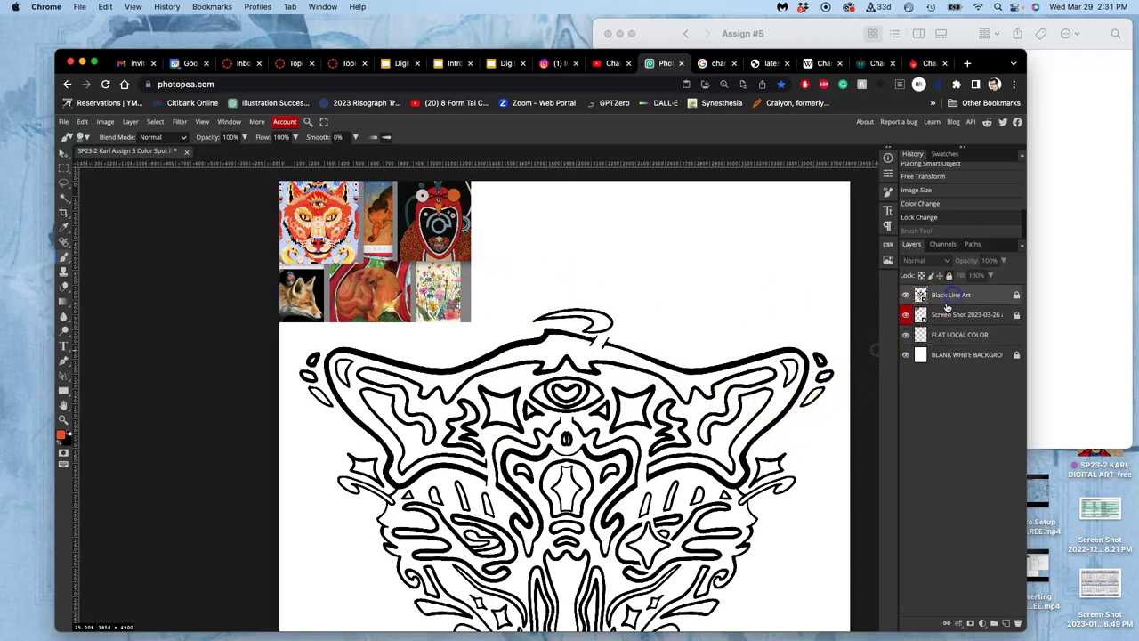
left_click(65, 199)
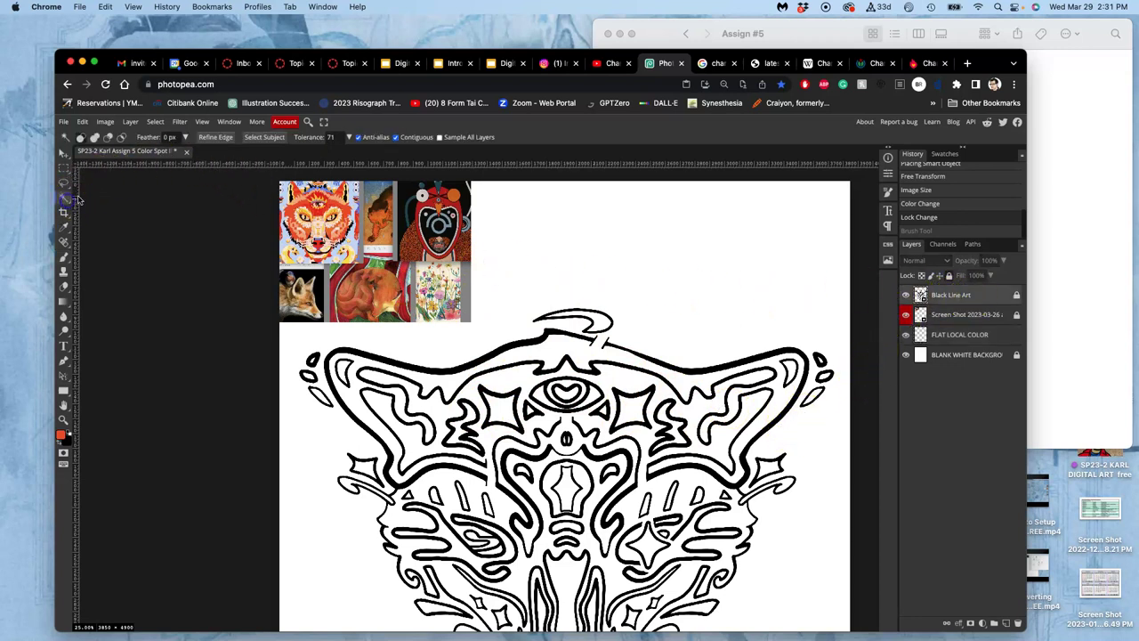
left_click(397, 137)
left_click(504, 411)
left_click(630, 407)
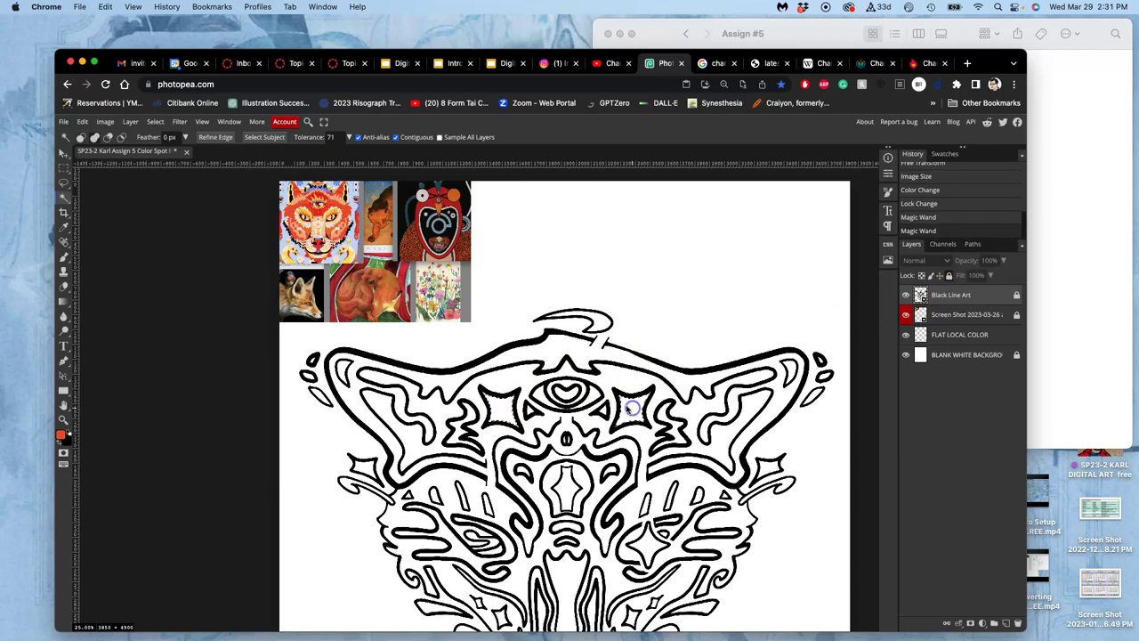
left_click(566, 485)
left_click(561, 526)
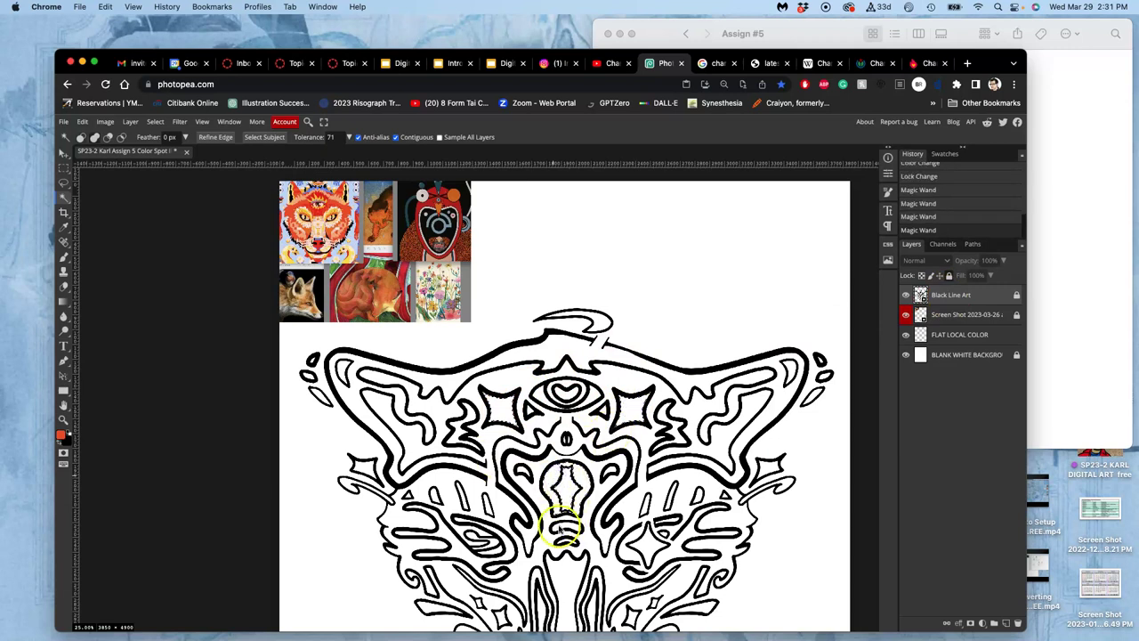
scroll(568, 516, "up", 5)
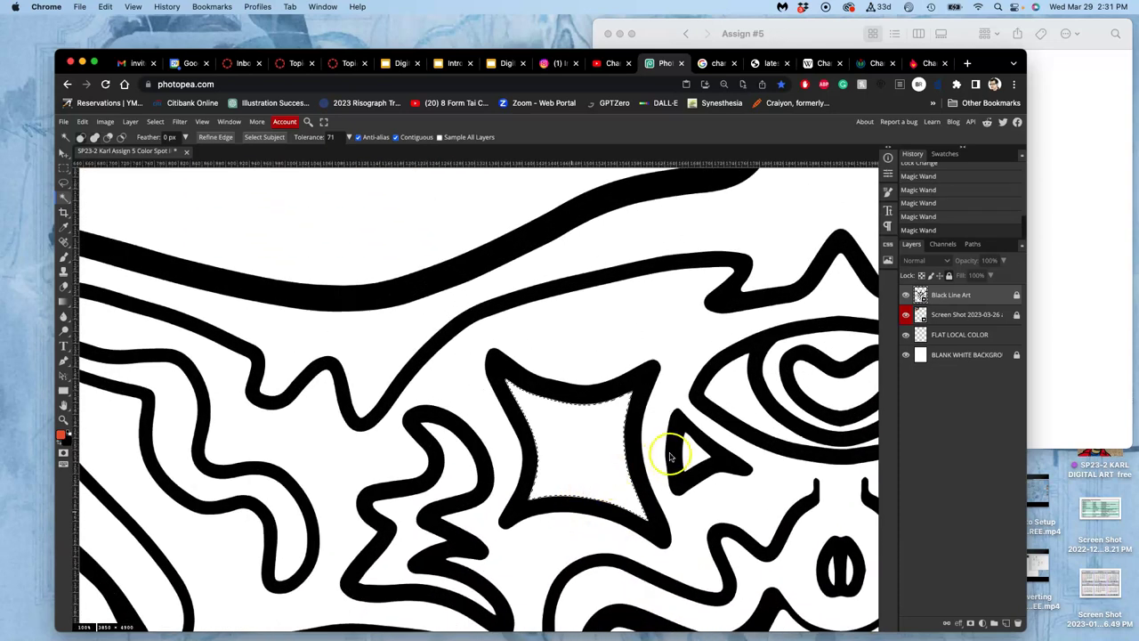
left_click(692, 454)
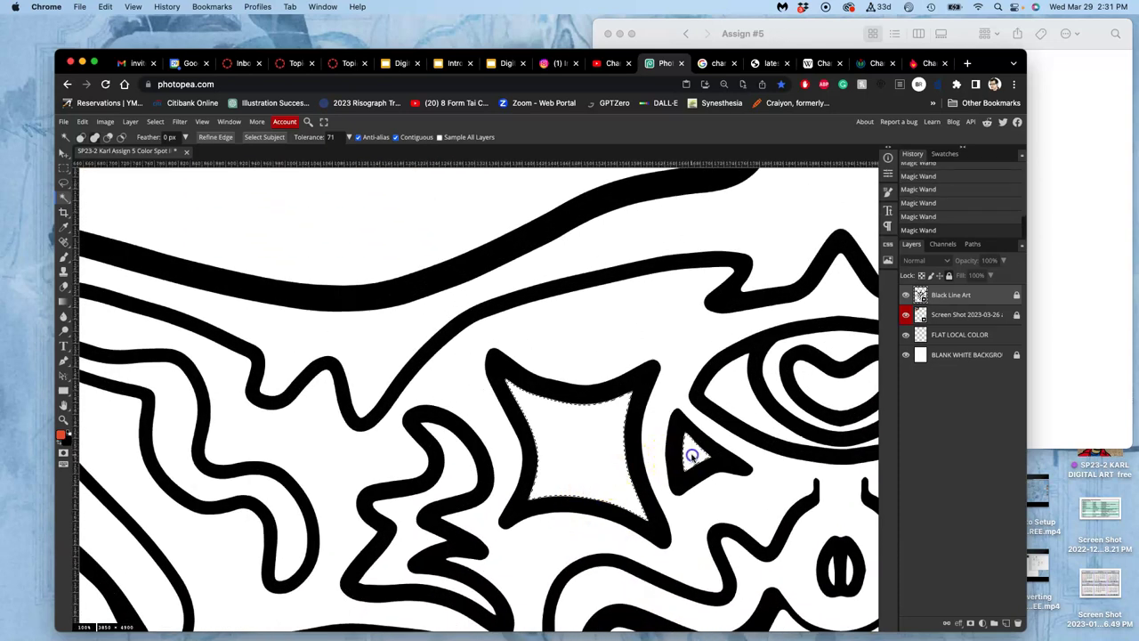
Step: Add the wavy shape, crescents, nostril oval and two lower-left capsules to the selection
left_click(458, 465)
scroll(729, 478, "down", 8)
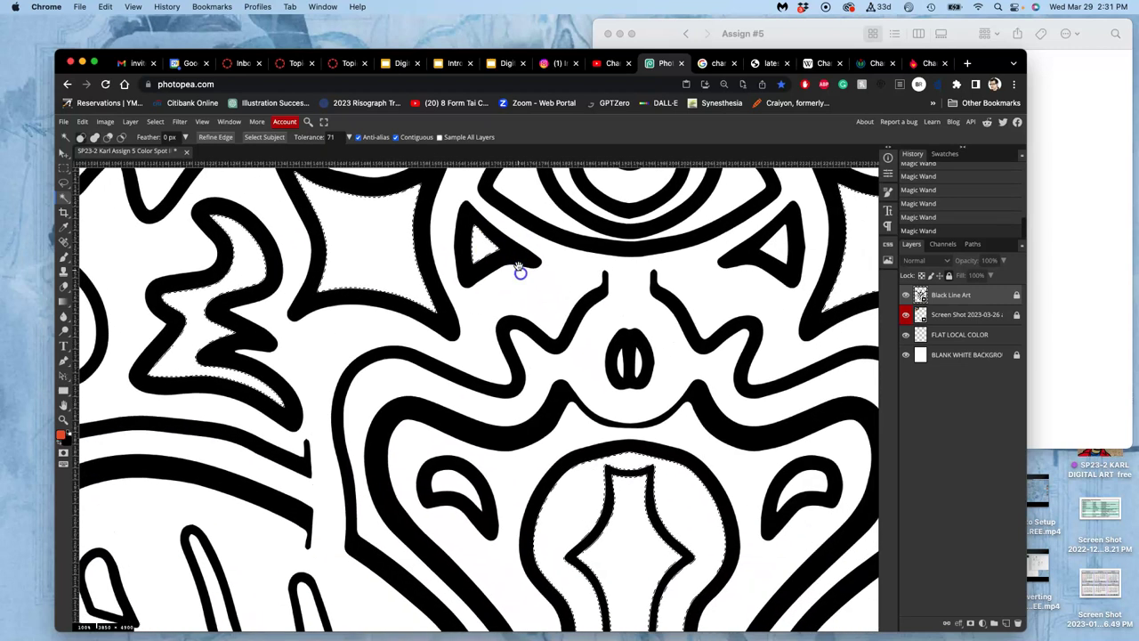
left_click(514, 347)
left_click(414, 447)
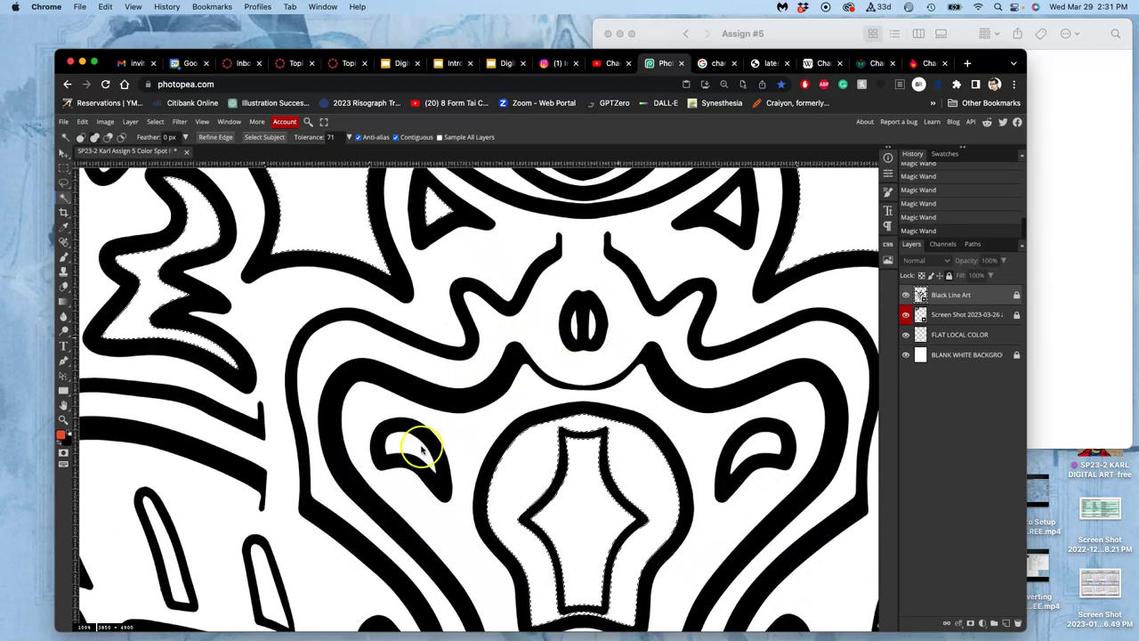
left_click(579, 326)
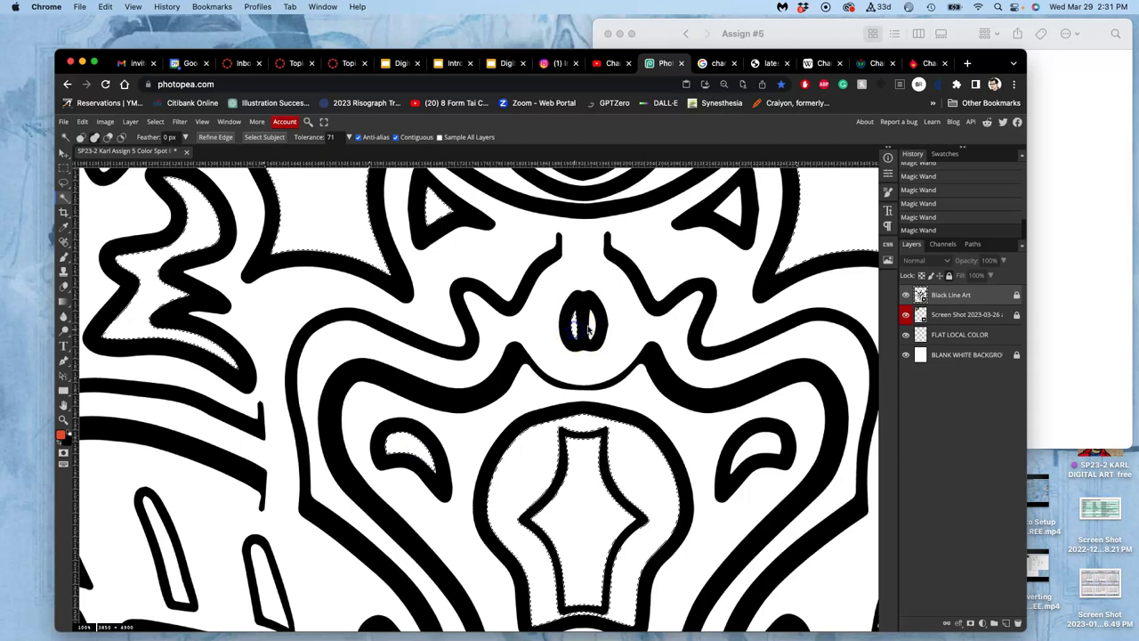
left_click(759, 443)
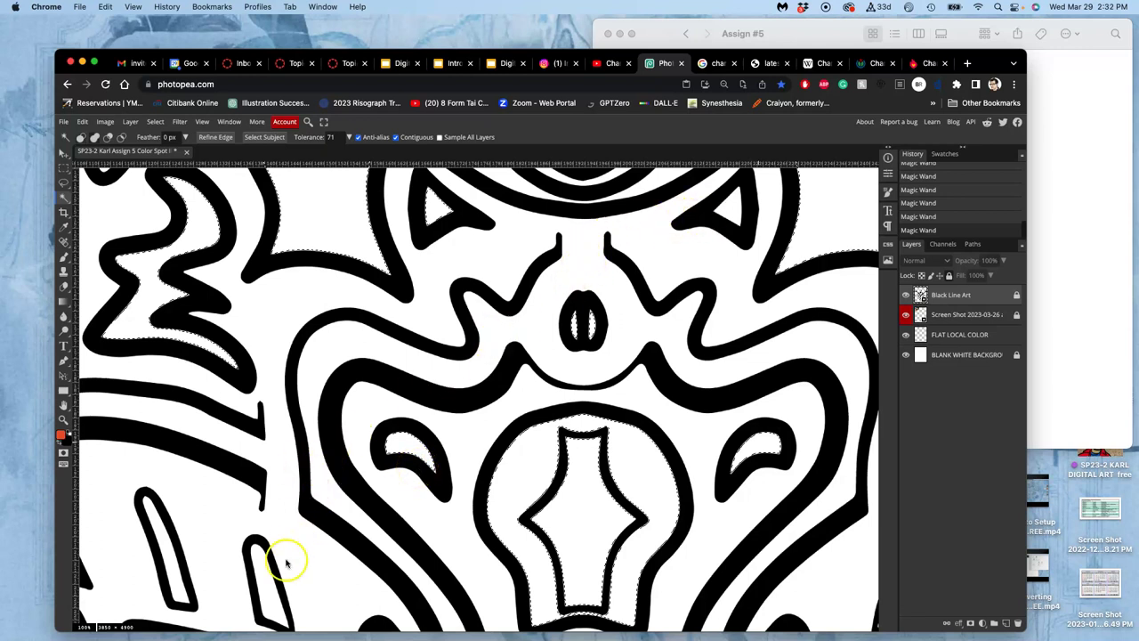
left_click(265, 580)
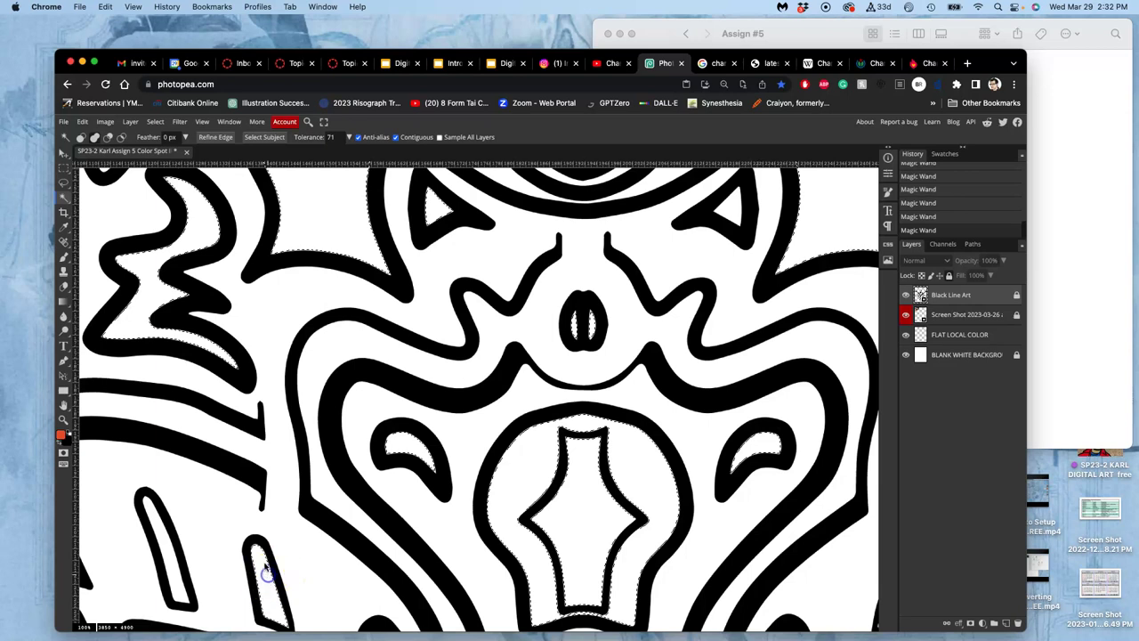
left_click(171, 550)
scroll(384, 472, "down", 5)
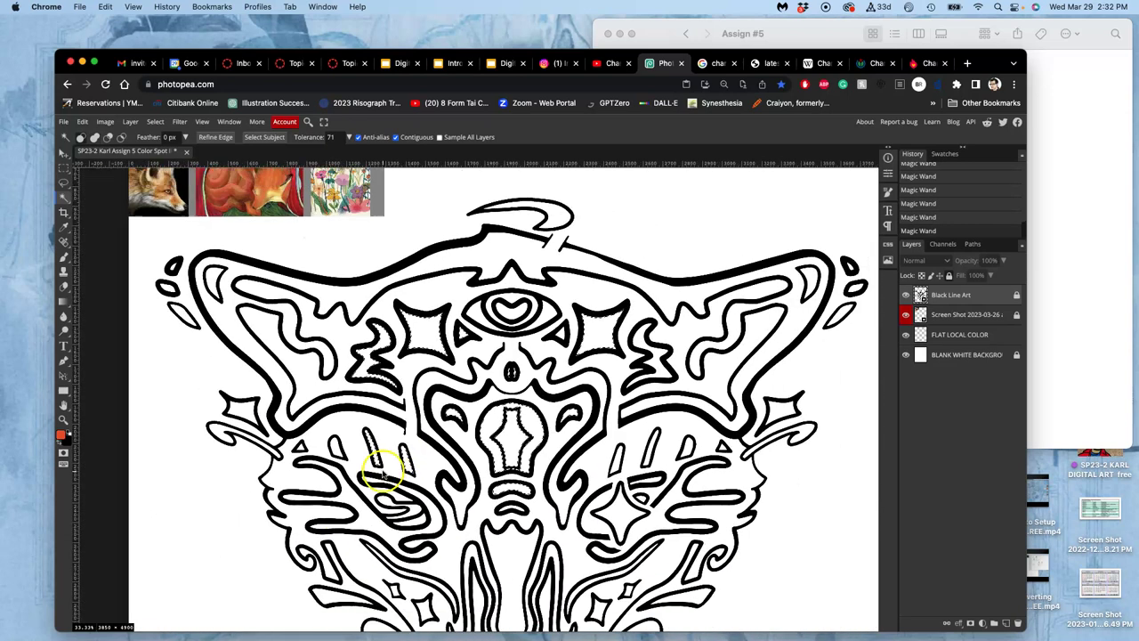
Step: With the line art hidden, Paint Bucket the selection red-orange on FLAT LOCAL COLOR
left_click(906, 295)
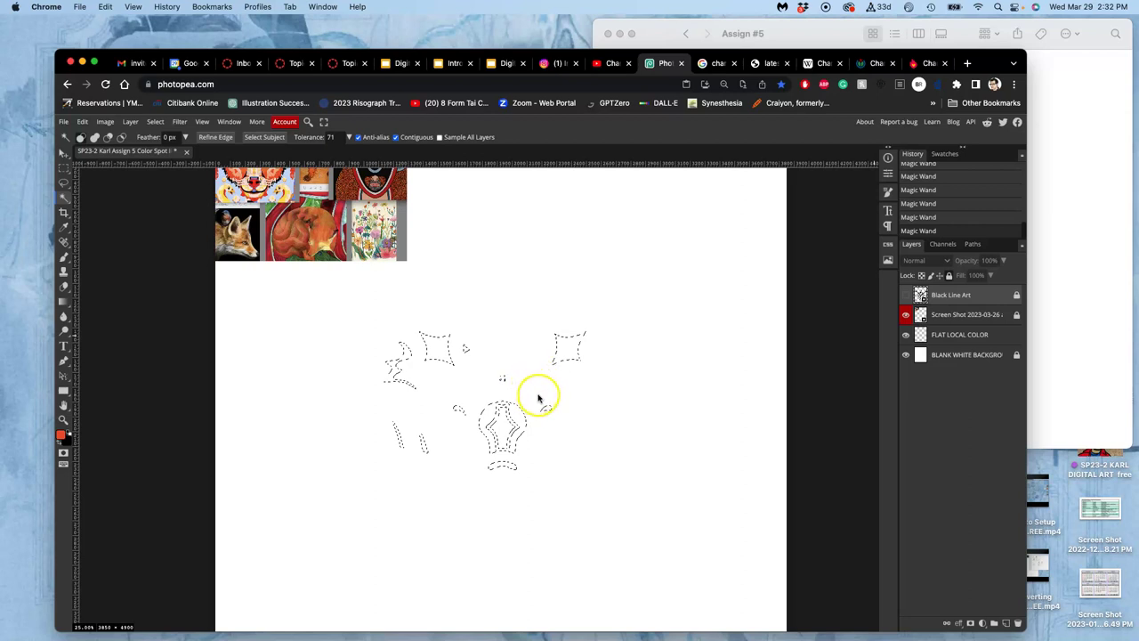
left_click(949, 335)
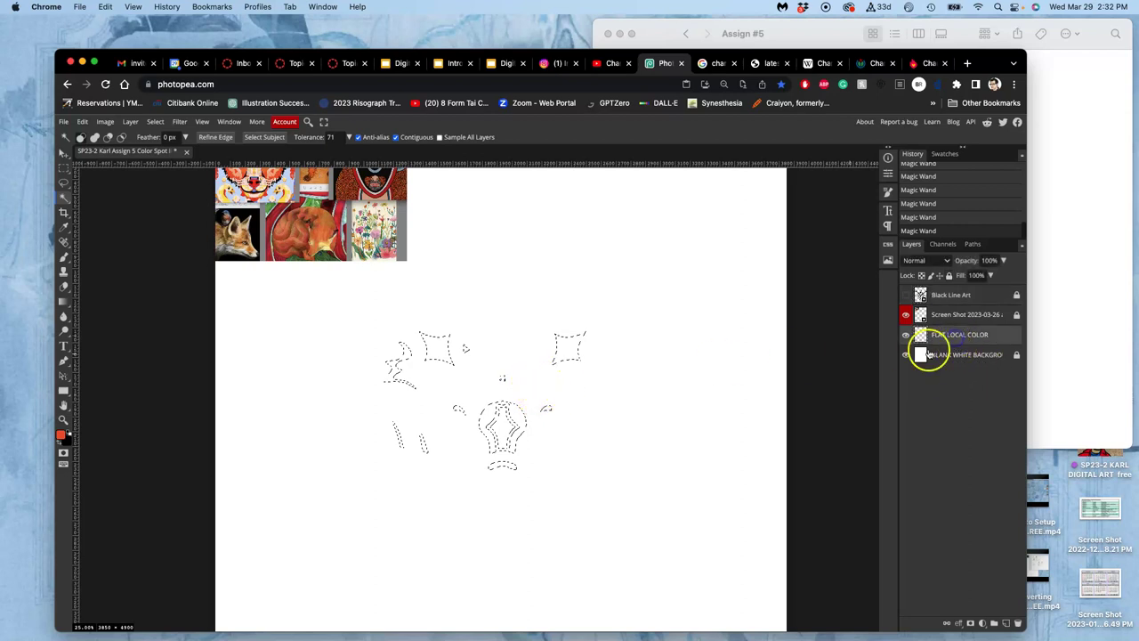
left_click(65, 258)
mouse_move(396, 315)
left_mouse_down()
mouse_move(348, 415)
mouse_move(419, 400)
mouse_move(460, 415)
mouse_move(547, 406)
mouse_move(578, 483)
left_mouse_up()
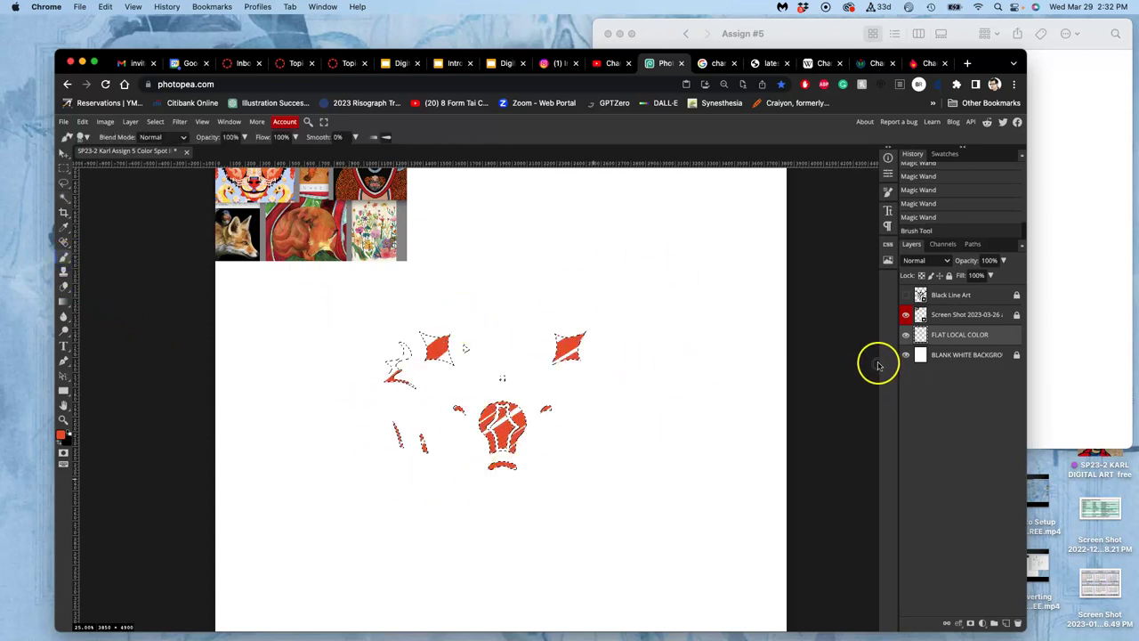
key("super+z")
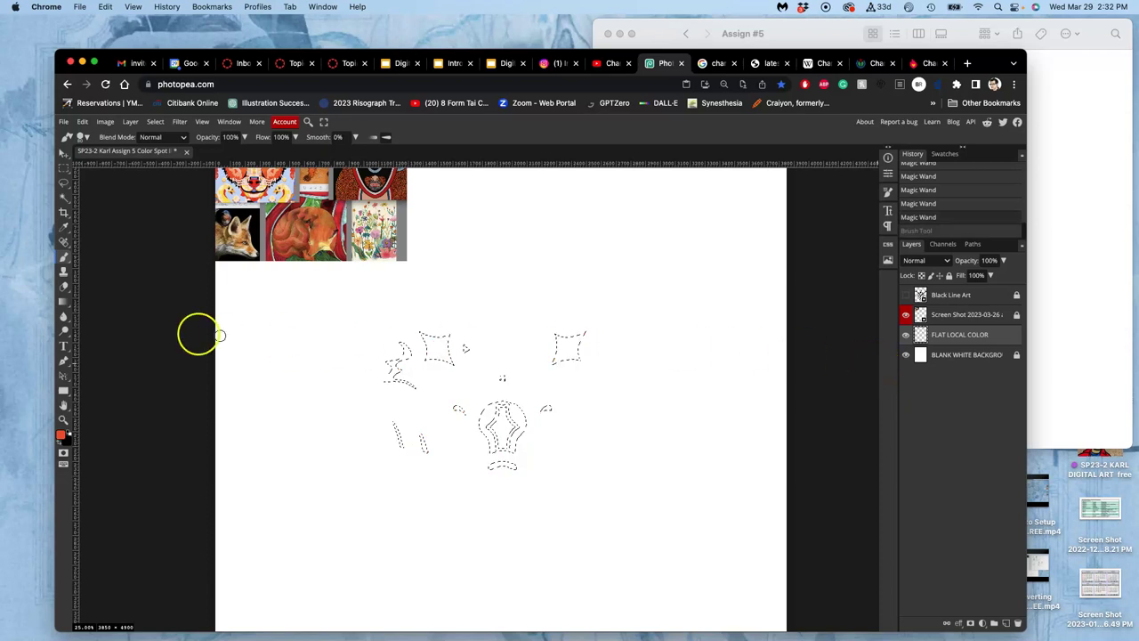
left_click(70, 297)
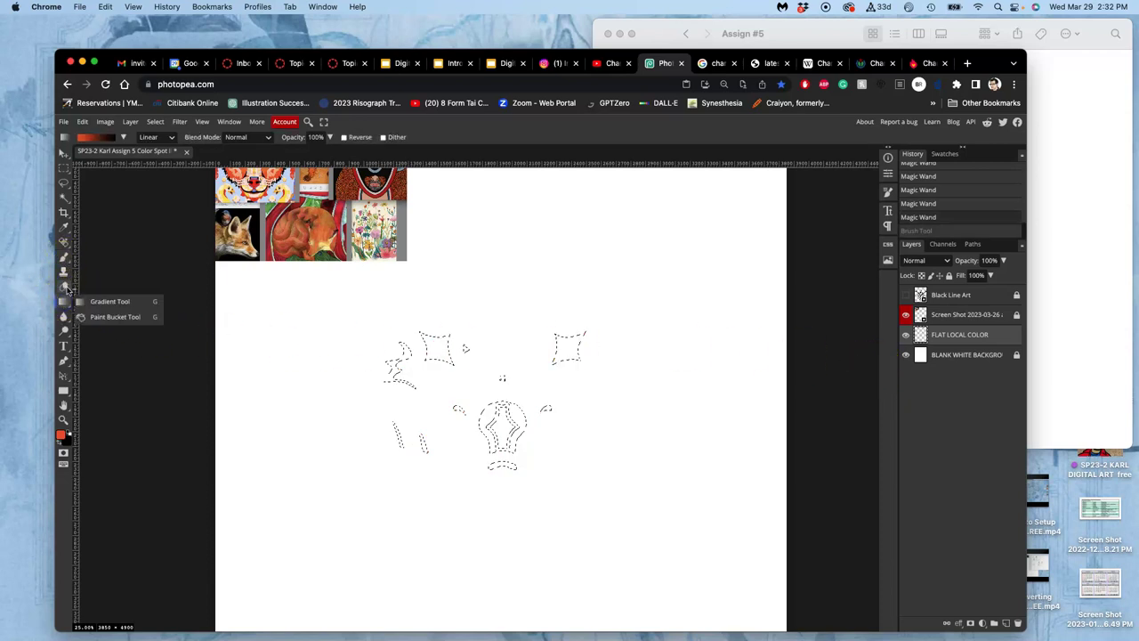
mouse_move(67, 290)
left_mouse_down()
mouse_move(94, 297)
mouse_move(99, 316)
left_mouse_up()
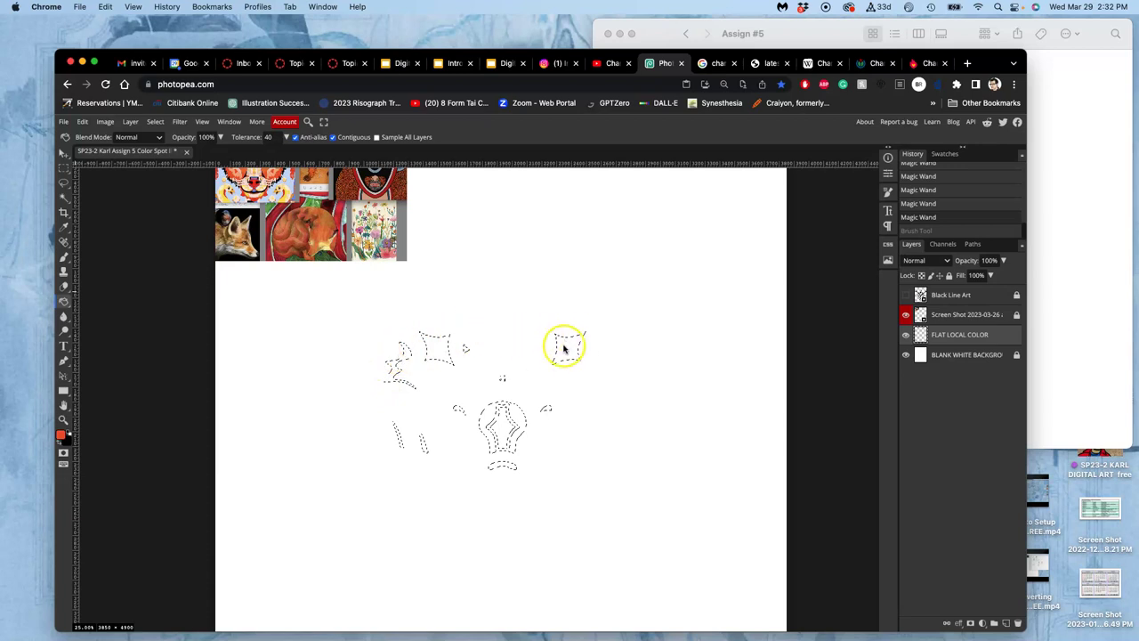
left_click(567, 352)
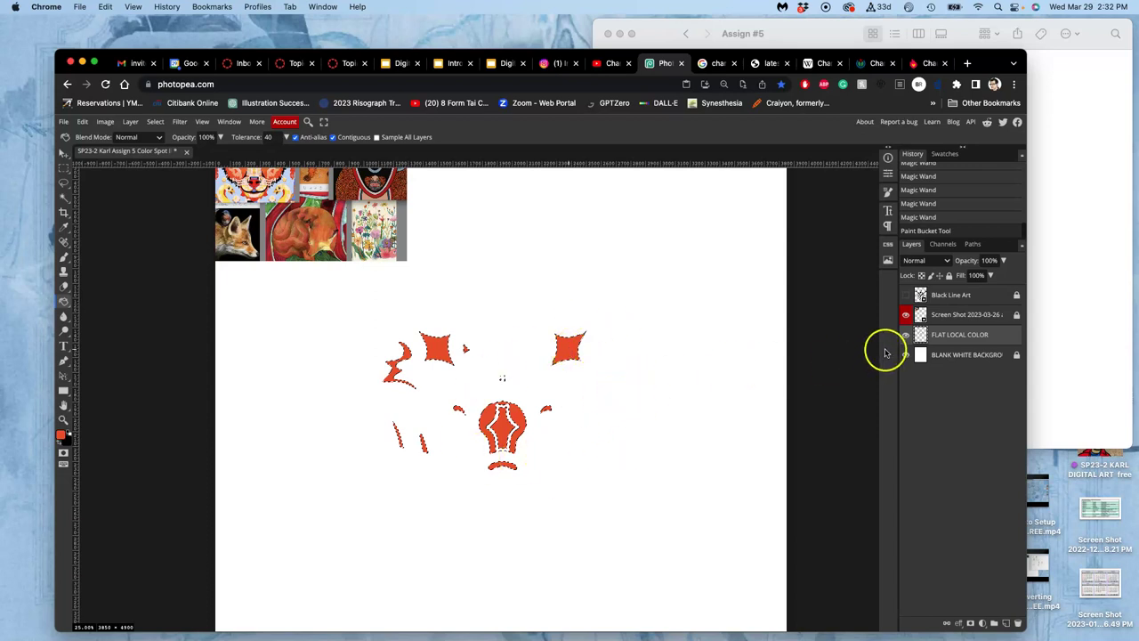
Step: Deselect, compare the red-orange fills against the line art, and leave Black Line Art visible
key("super+d")
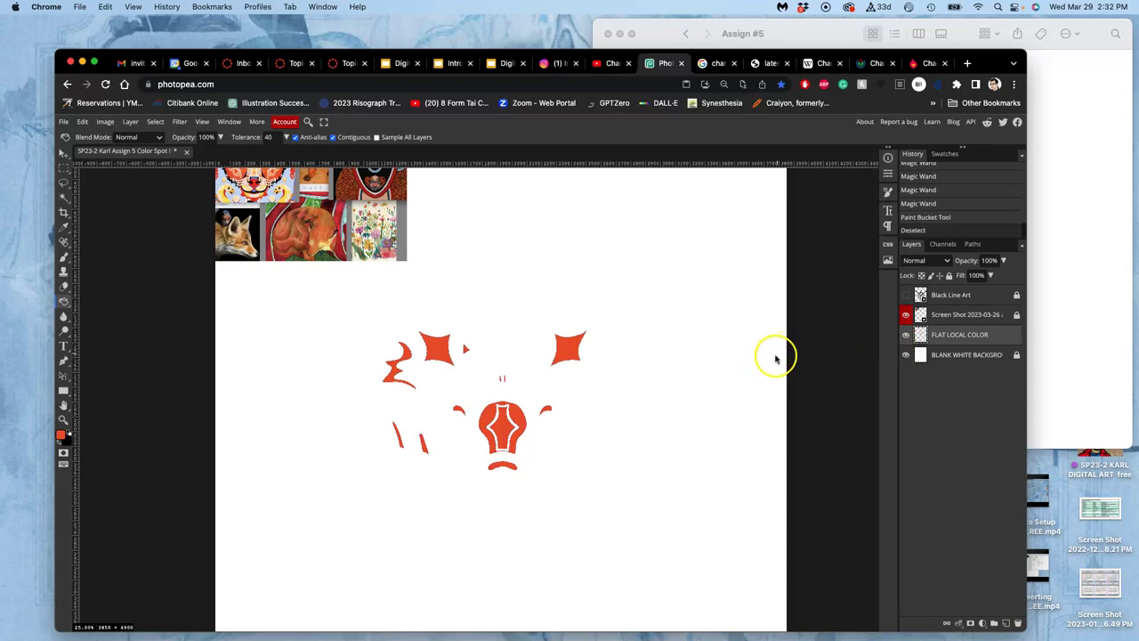
left_click(907, 300)
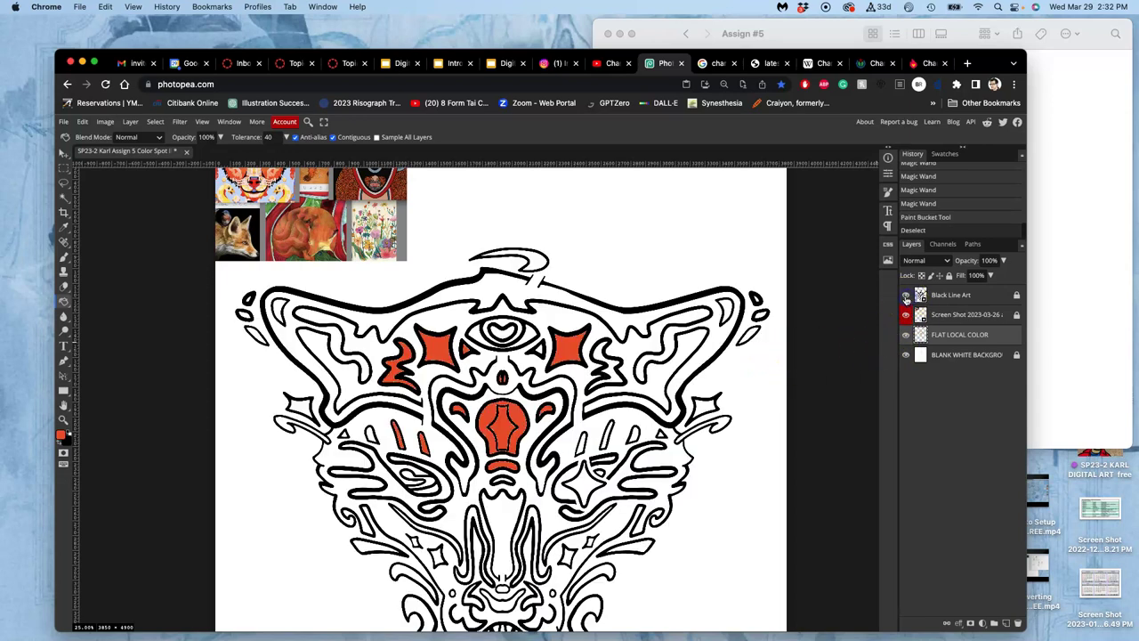
left_click(907, 300)
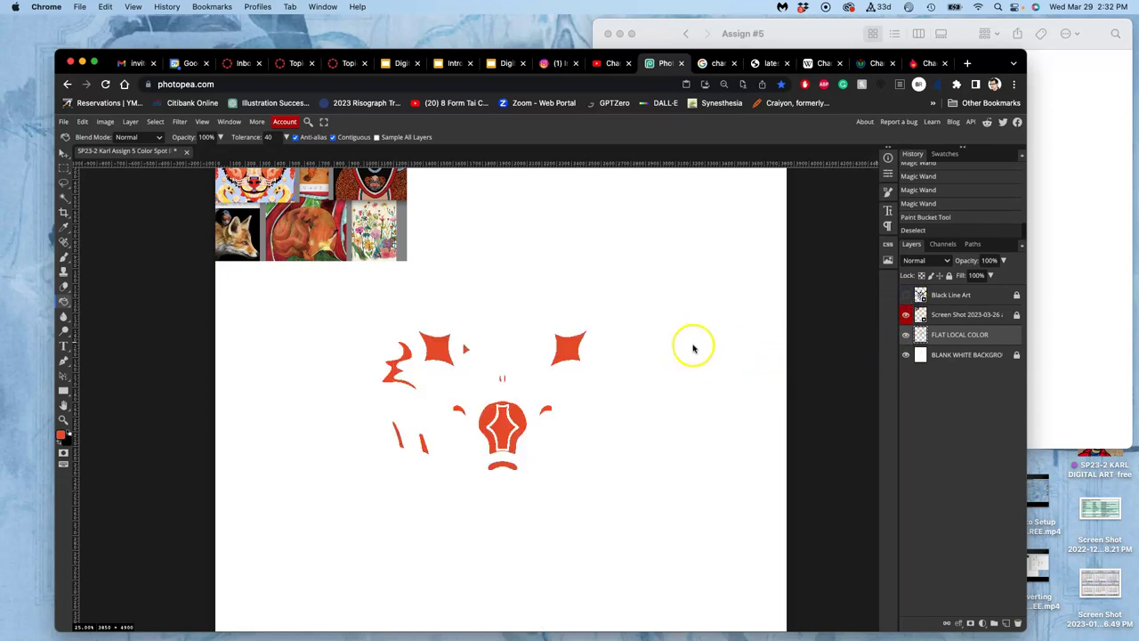
key("super+equal")
key("super+equal")
key("super+equal")
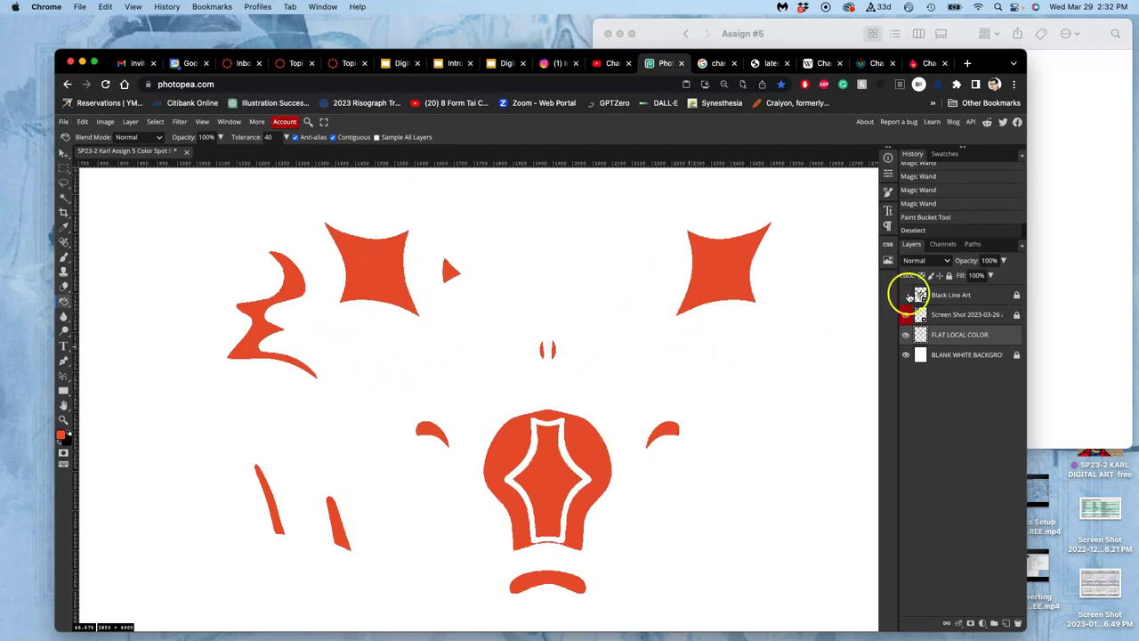
left_click(908, 297)
left_click(907, 297)
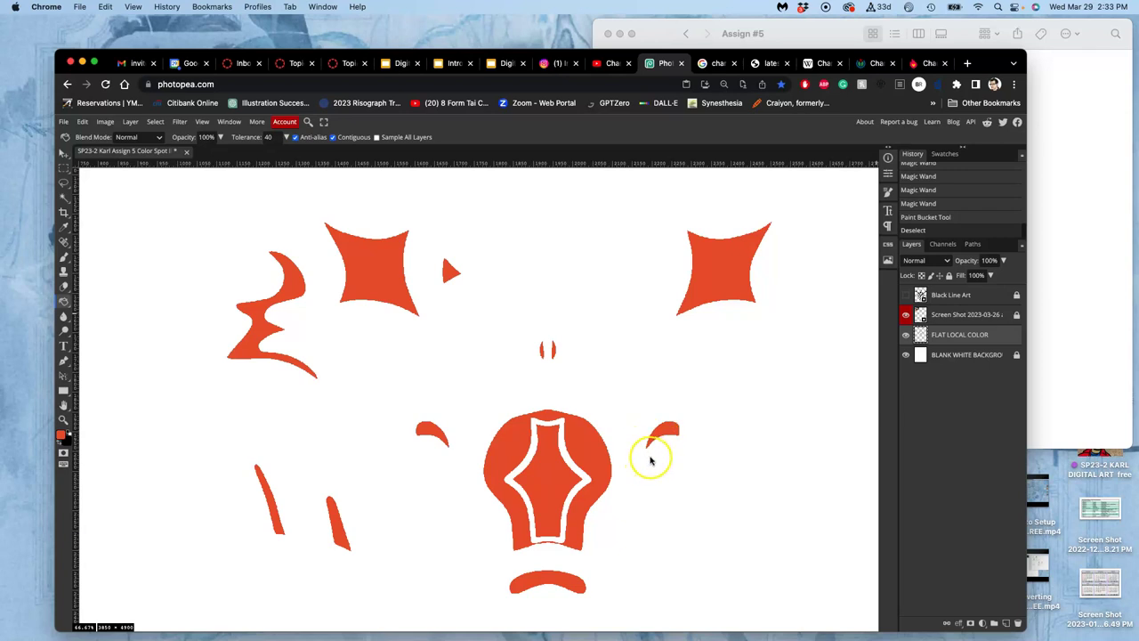
left_click(906, 294)
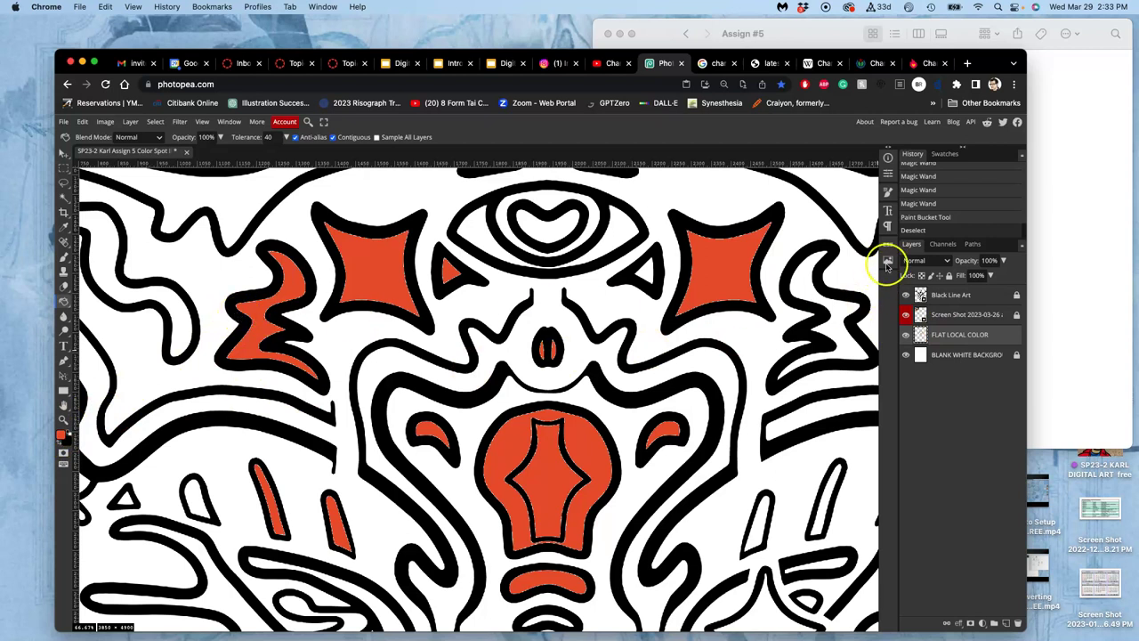
Step: Hide the line art and fill the lamp's inner diamond yellow
left_click(906, 295)
scroll(433, 374, "up", 10)
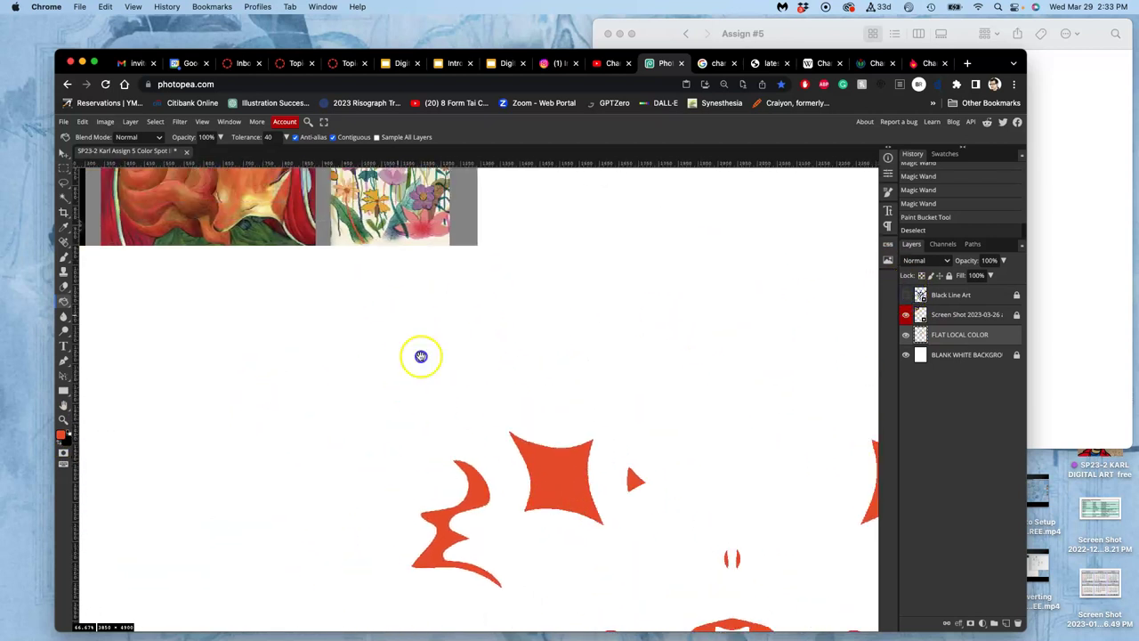
scroll(474, 365, "up", 5)
scroll(474, 364, "left", 3)
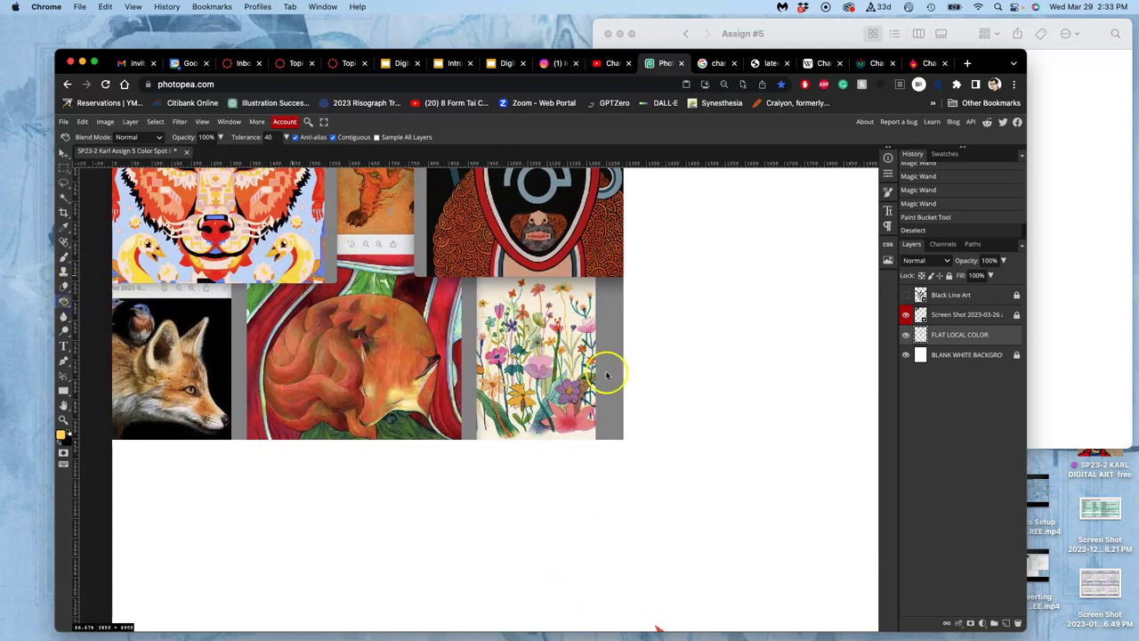
scroll(605, 374, "down", 10)
scroll(606, 373, "right", 2)
left_click_drag(558, 342, 506, 228)
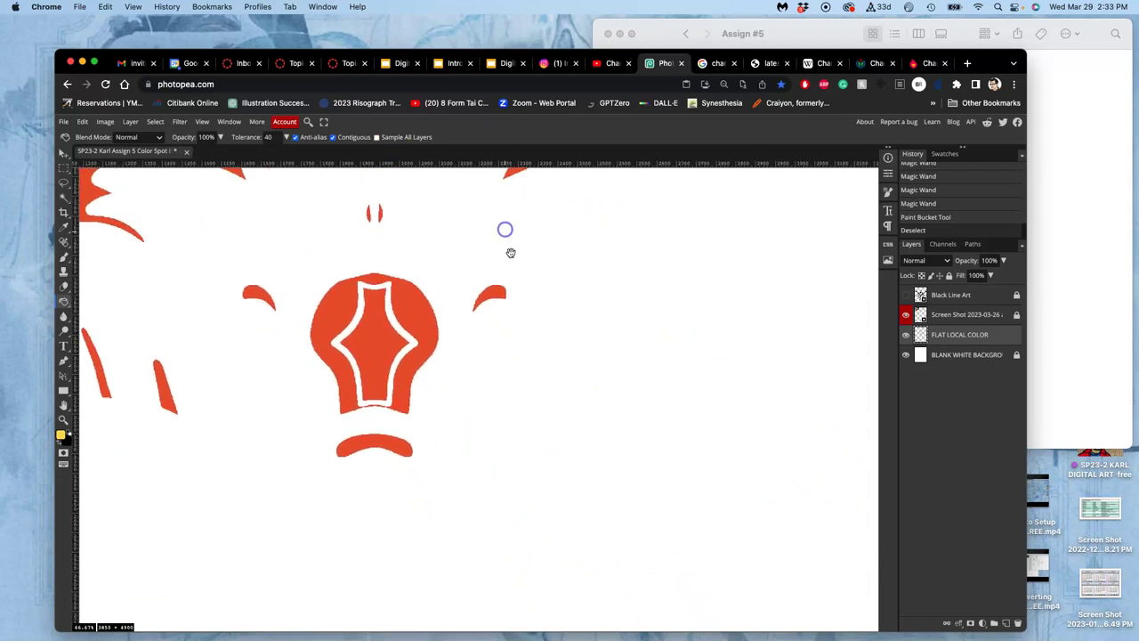
left_click(374, 346)
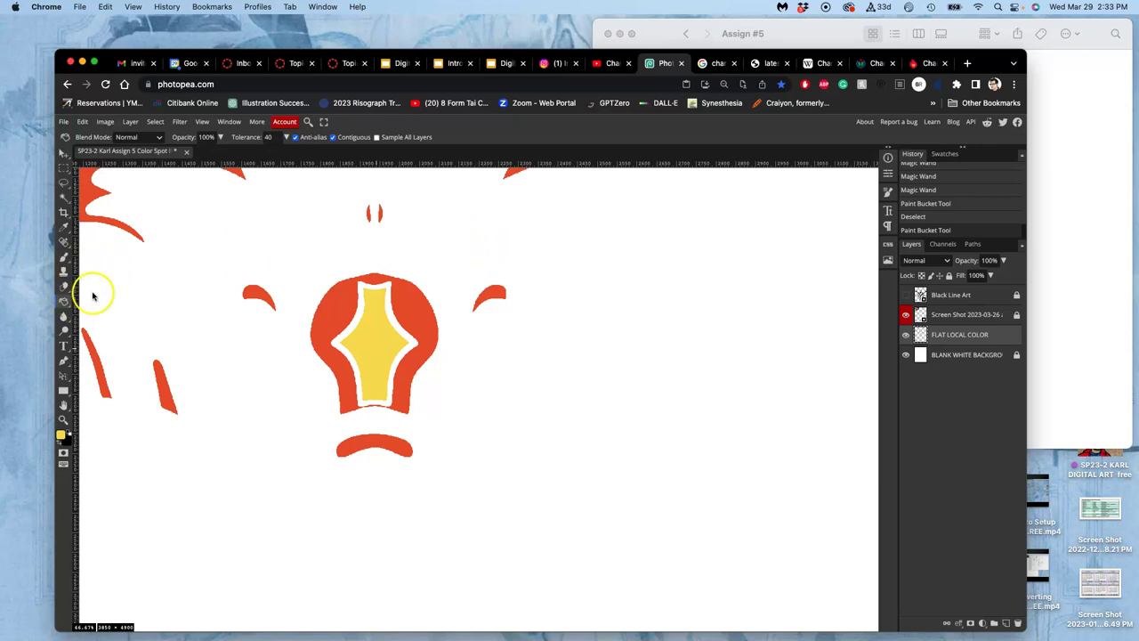
Step: Sample pink from the tiger reference and fill the lamp body and a lower-left capsule
left_click_drag(271, 255, 577, 384)
left_click_drag(498, 249, 537, 401)
left_click_drag(455, 261, 552, 376)
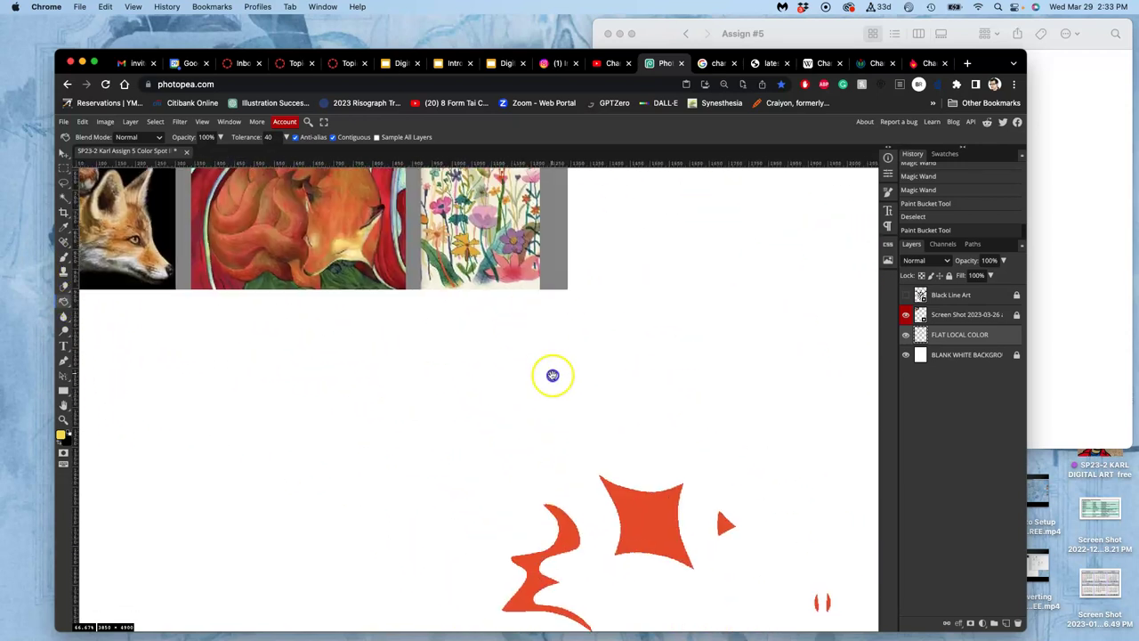
left_click_drag(458, 303, 581, 417)
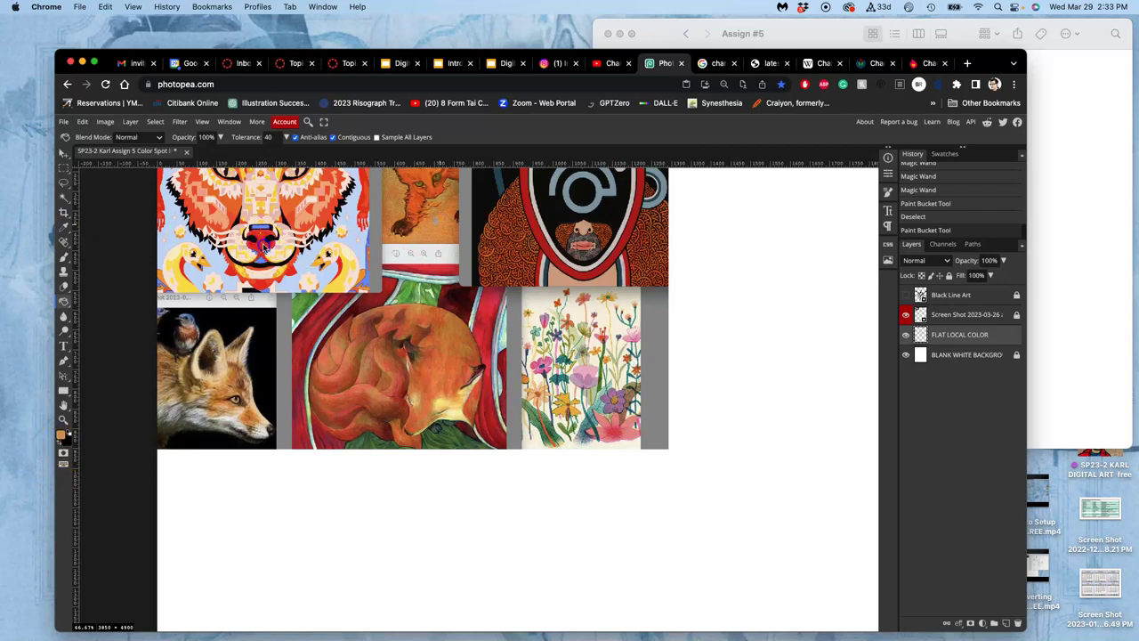
left_click(264, 248)
scroll(761, 387, "down", 10)
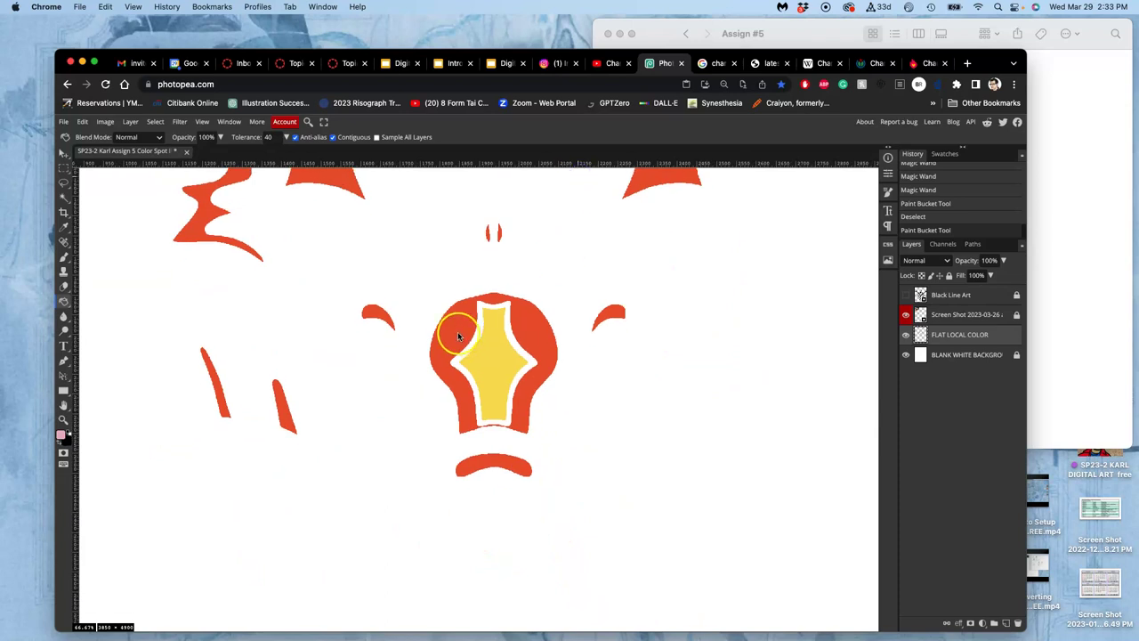
left_click(459, 336)
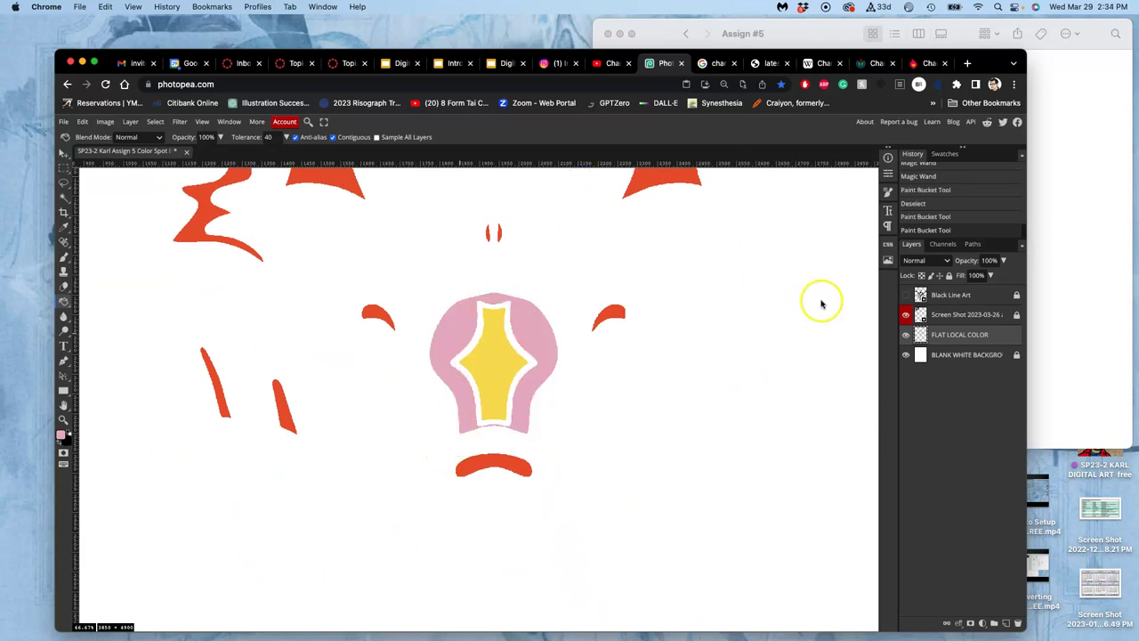
left_click(906, 295)
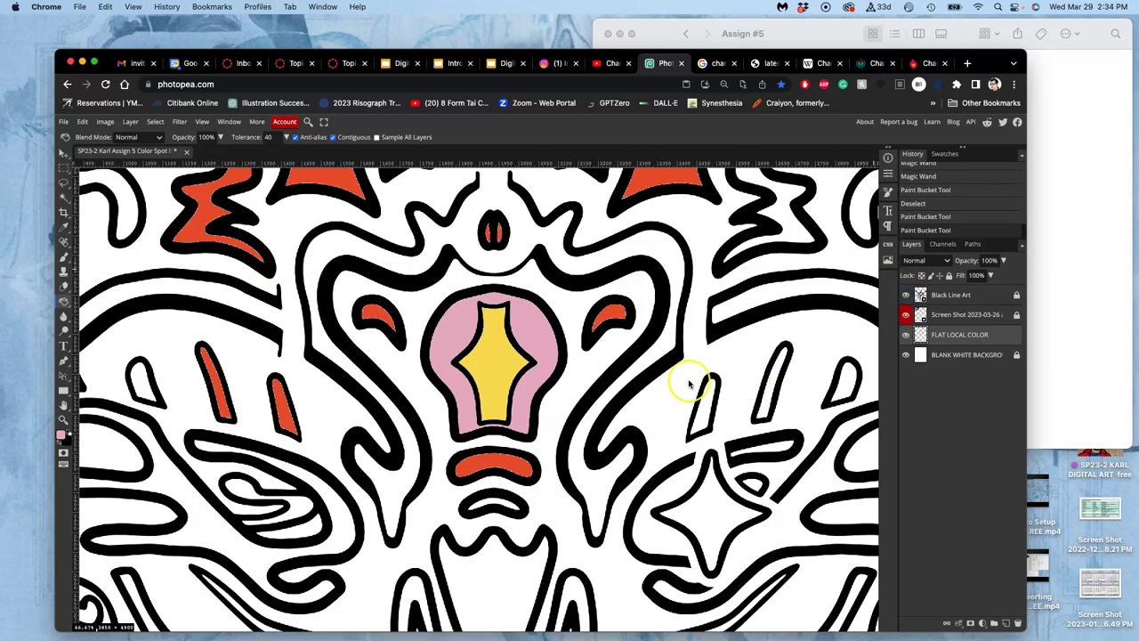
left_click(221, 392)
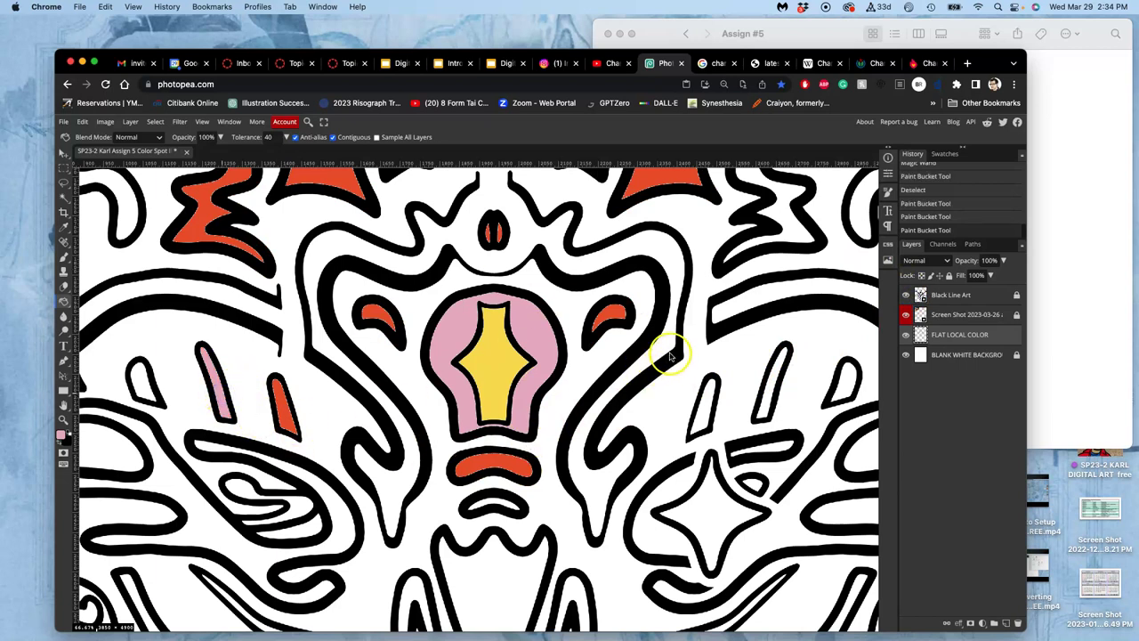
key("super+minus")
key("super+minus")
key("super+minus")
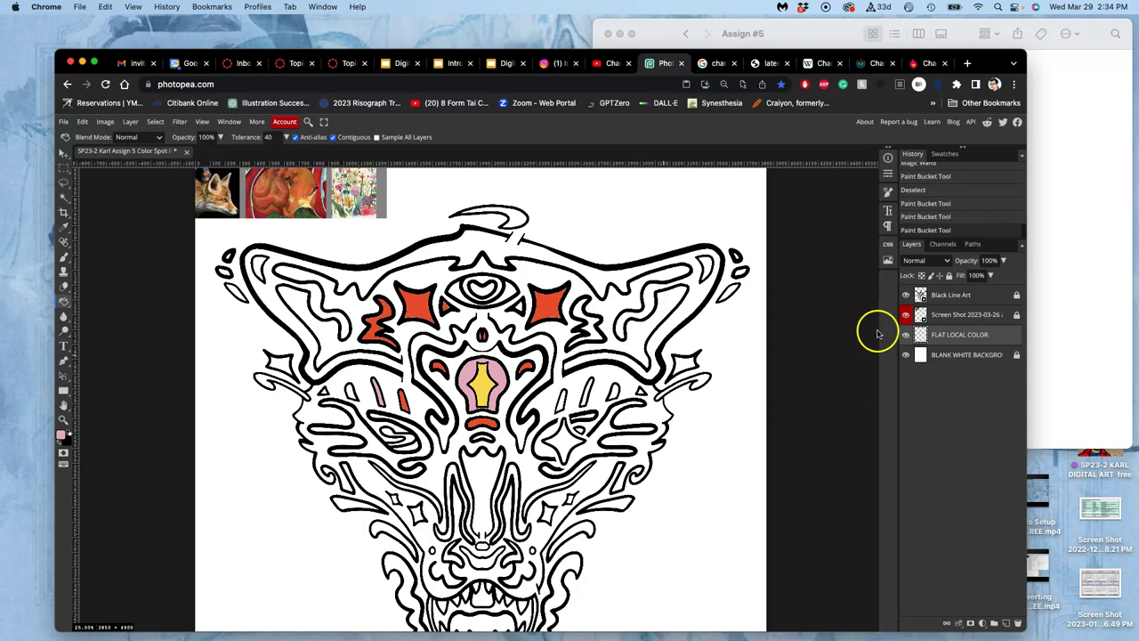
Step: Duplicate the BLANK WHITE BACKGROUND layer and fill the upper copy with Black
left_click(952, 356)
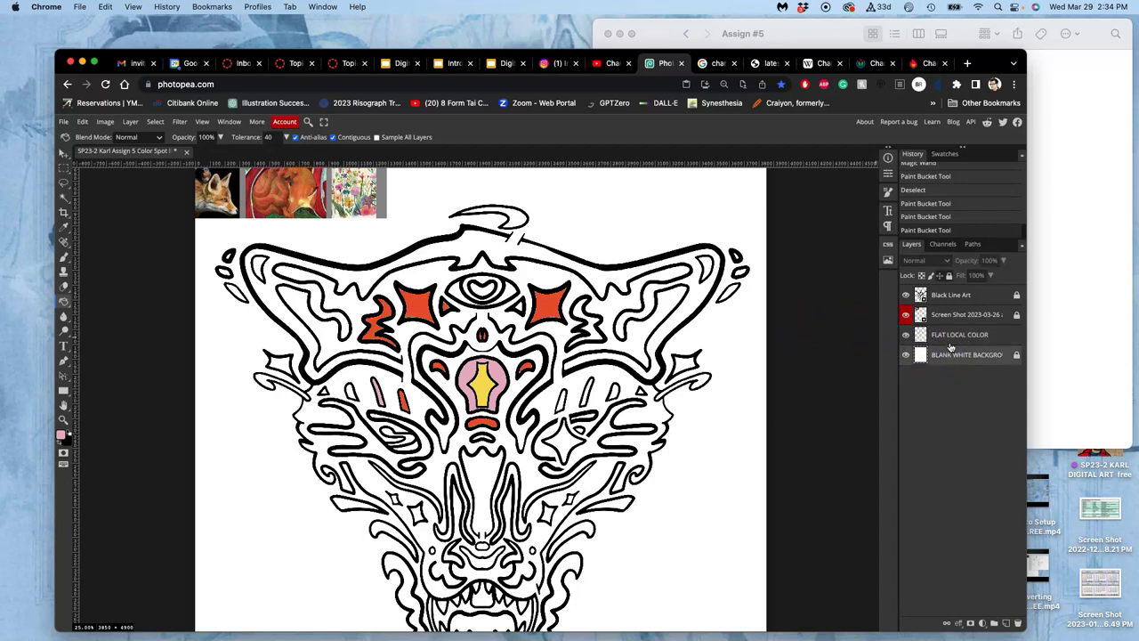
key("super+j")
key("super+j")
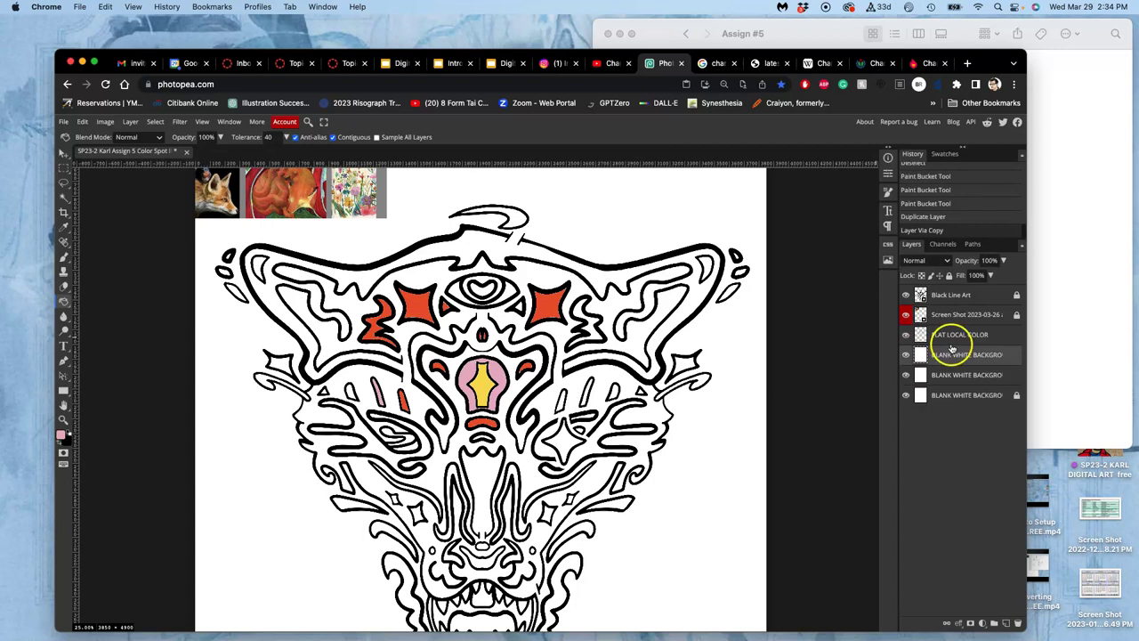
left_click(946, 357)
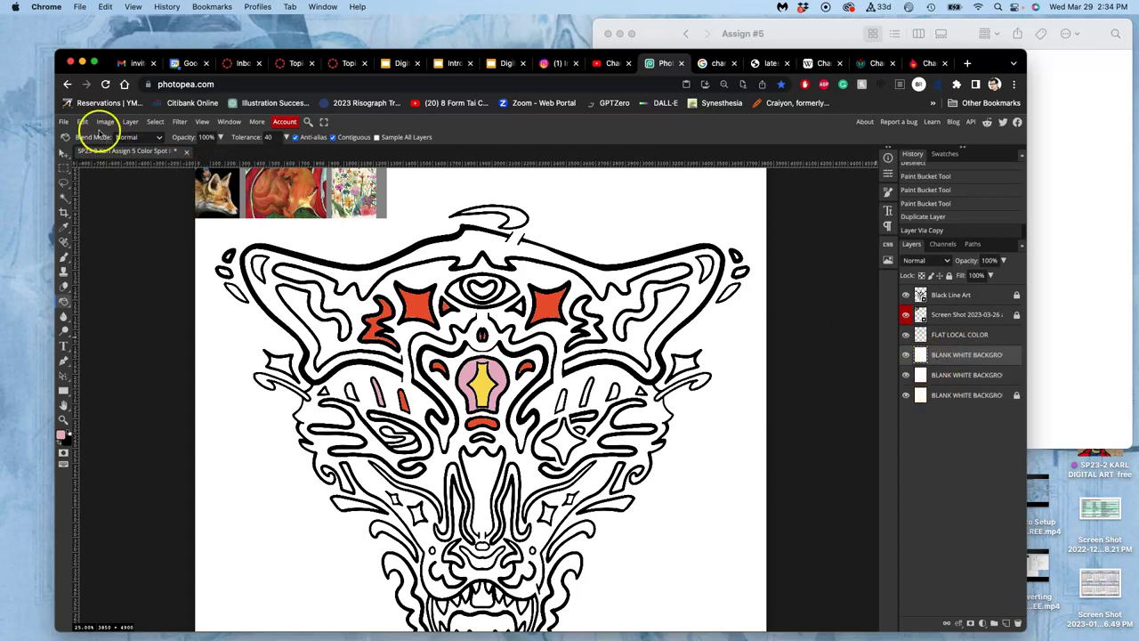
left_click(82, 122)
left_click(102, 290)
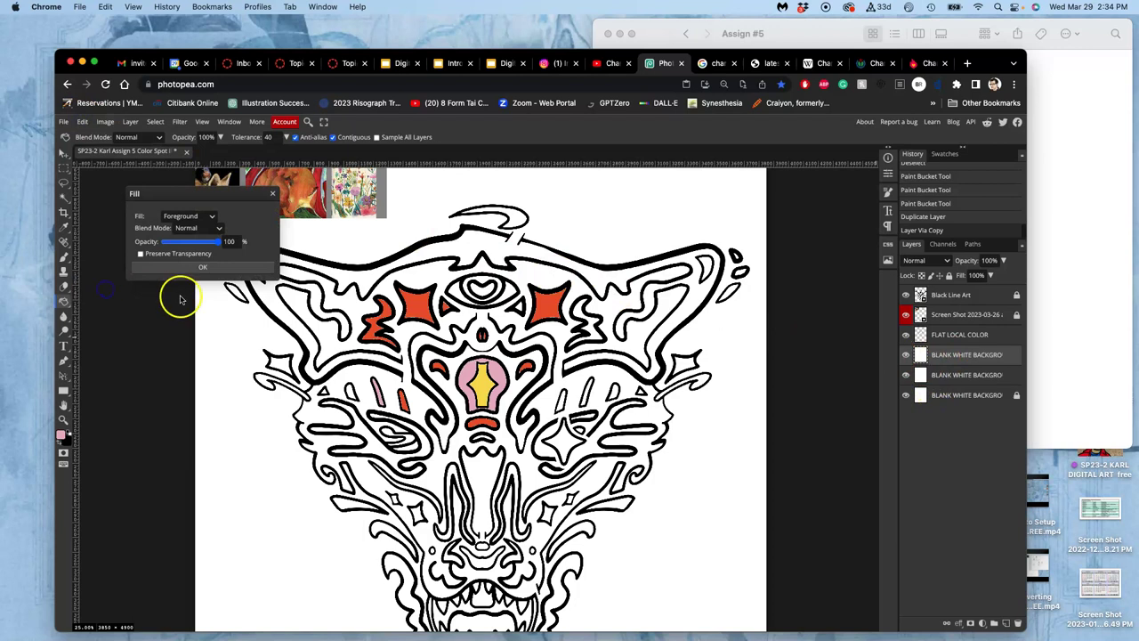
left_click(195, 218)
left_click(184, 263)
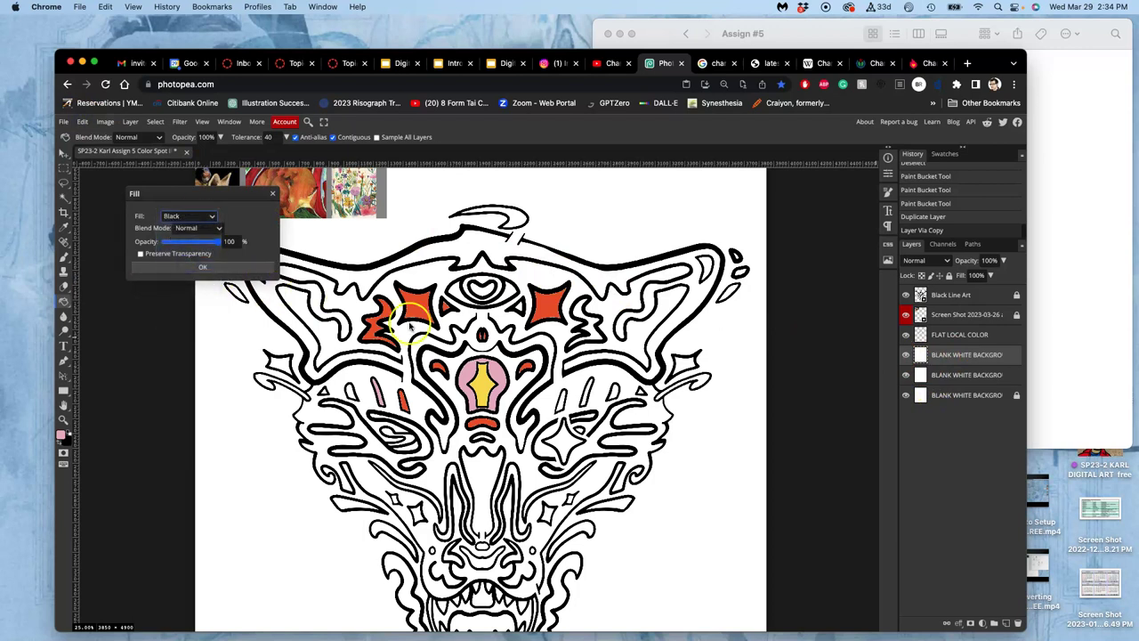
left_click(202, 267)
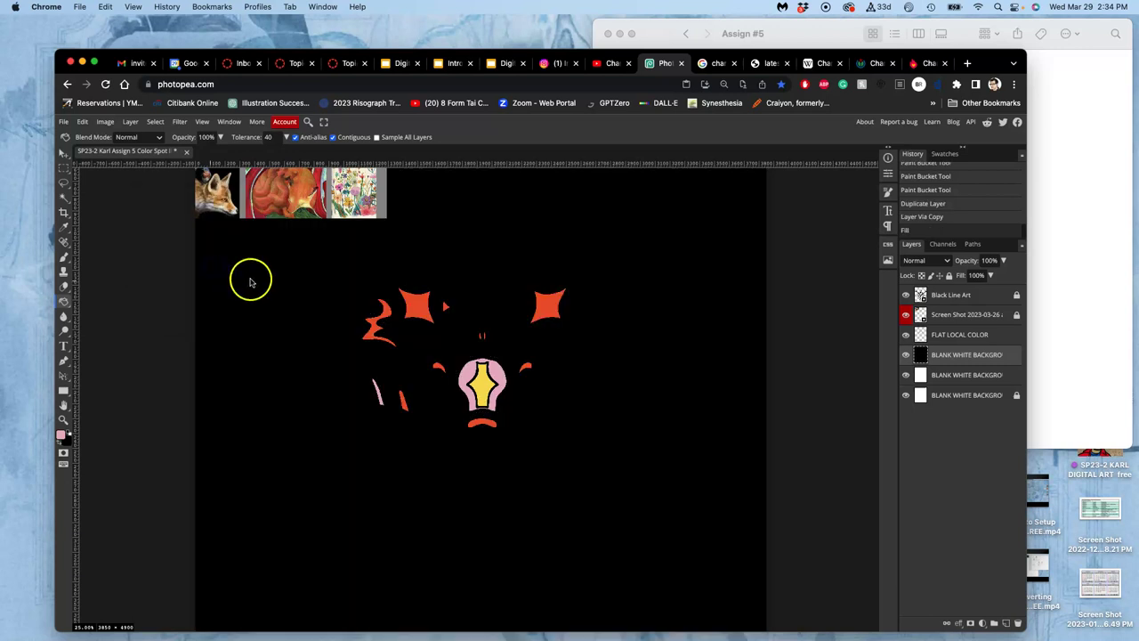
Step: Hide the black layer and fill the background layer below it with Gray
left_click(925, 375)
left_click(906, 355)
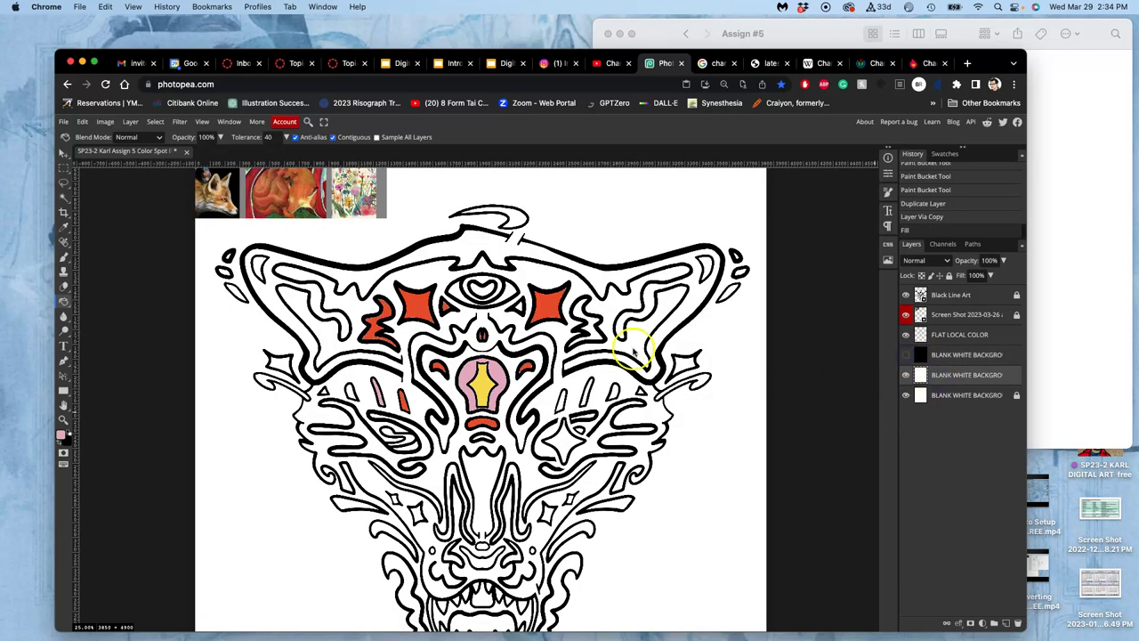
left_click(81, 122)
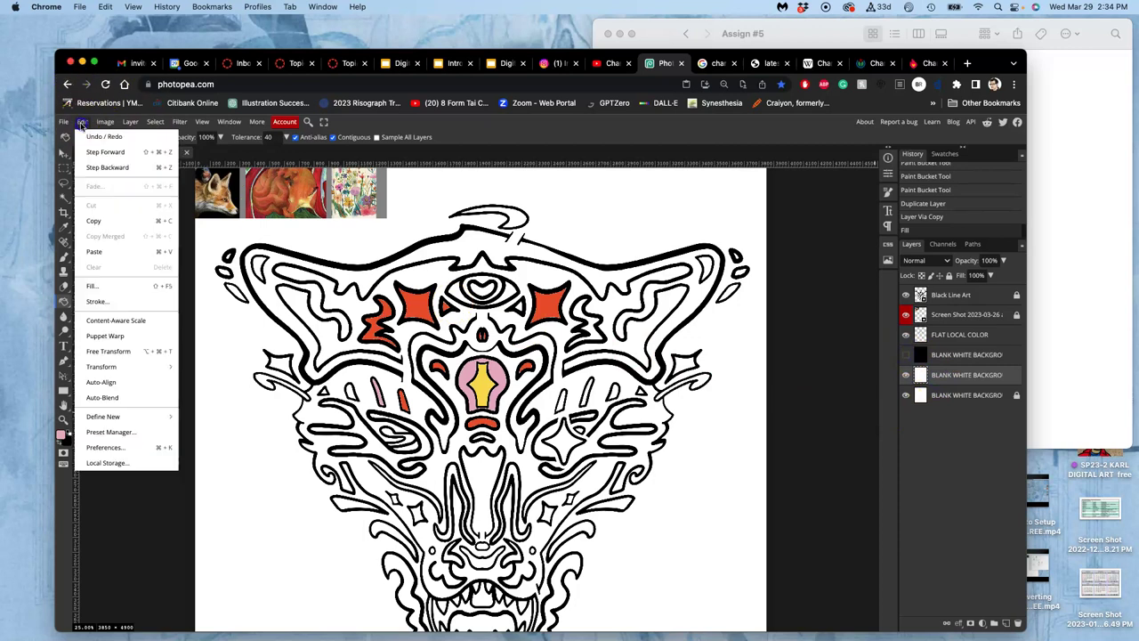
left_click(101, 289)
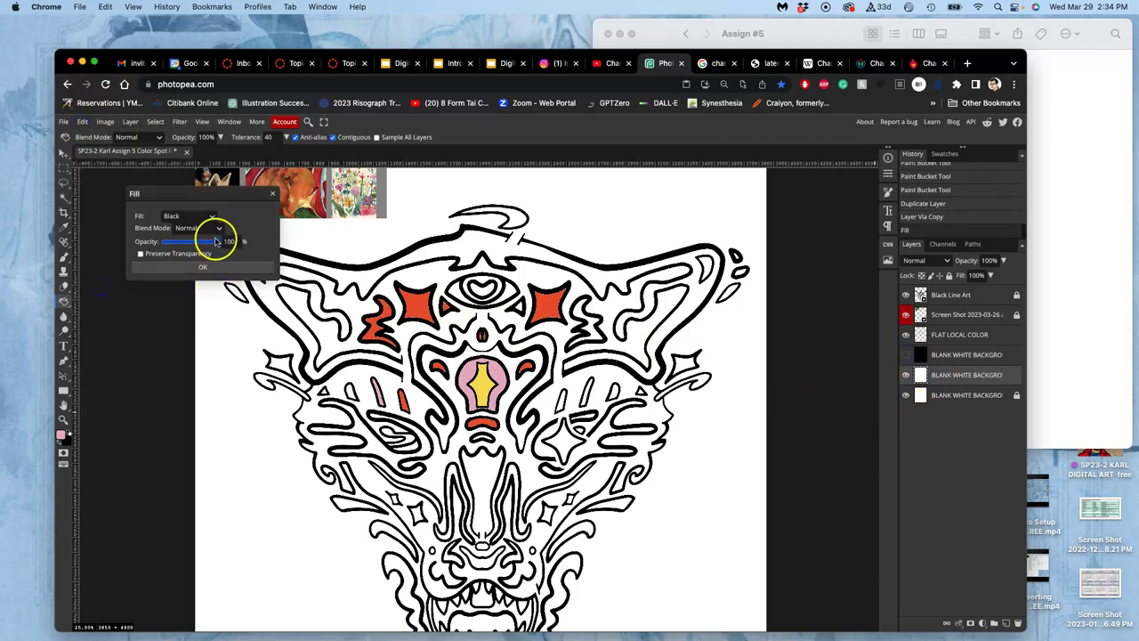
left_click(191, 217)
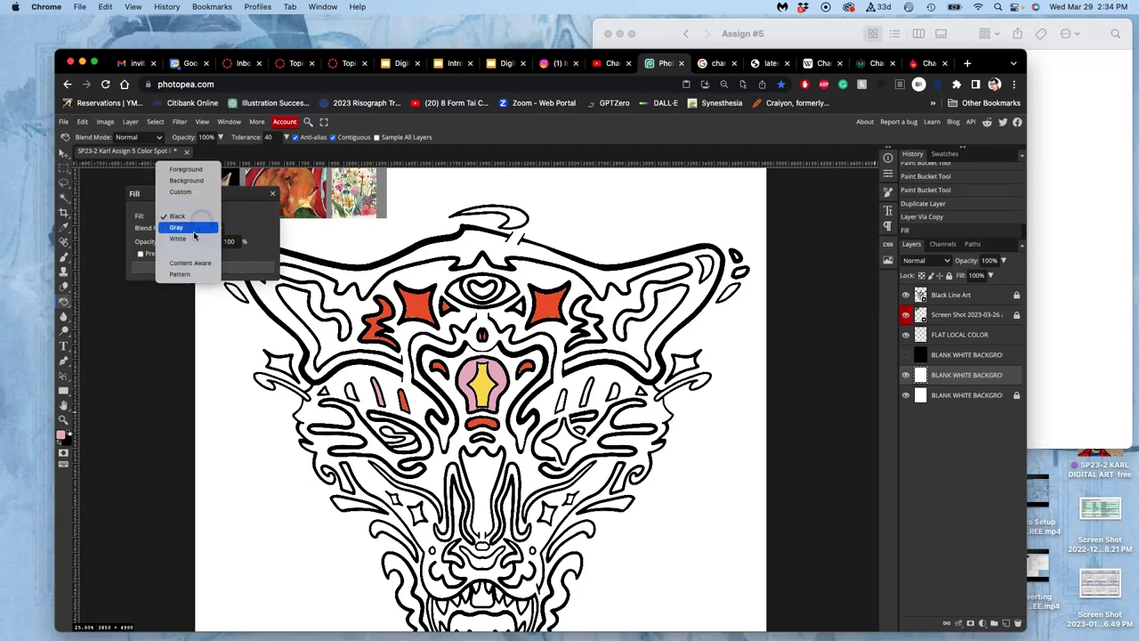
left_click(193, 228)
left_click(204, 260)
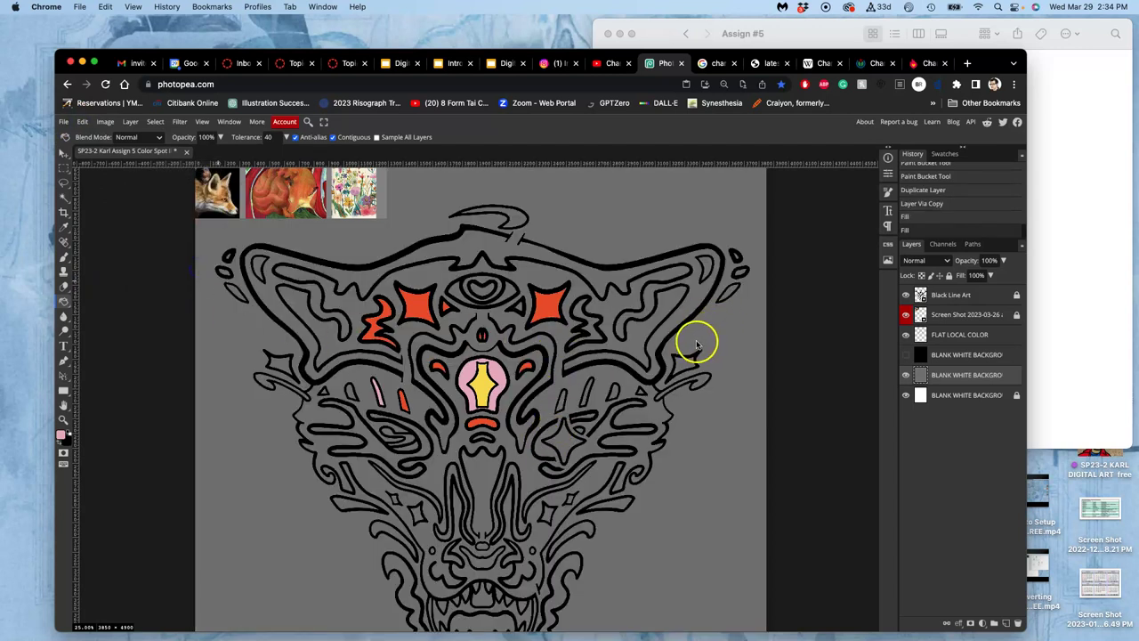
Step: Lock the gray and black background layers, leaving the black one hidden
left_click(907, 356)
left_click(907, 356)
left_click(949, 276)
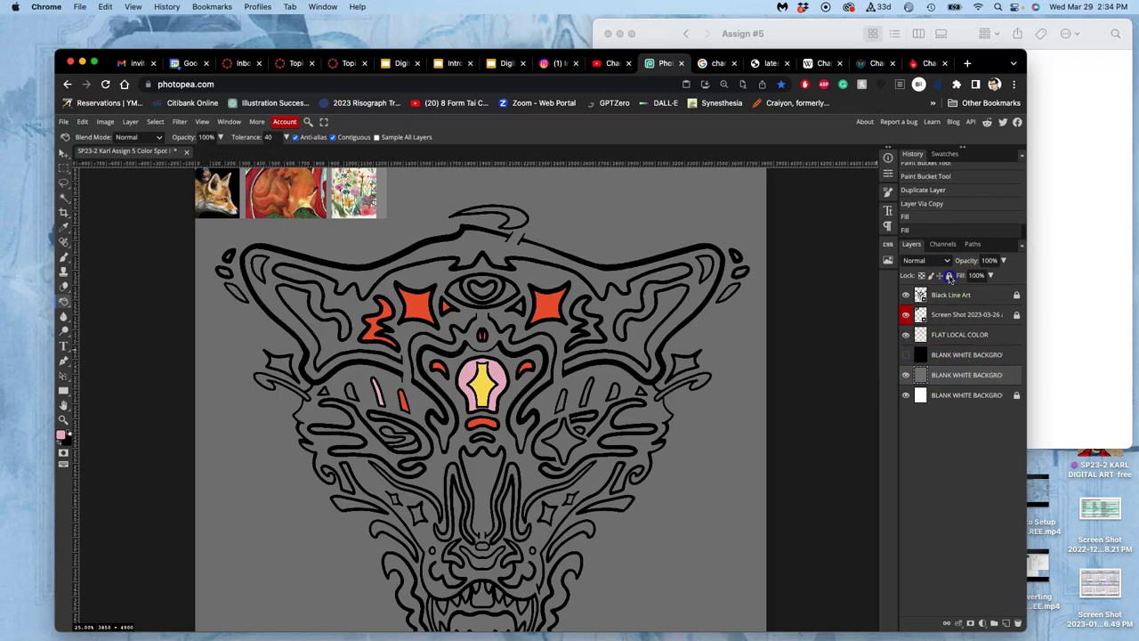
left_click(908, 355)
left_click(949, 276)
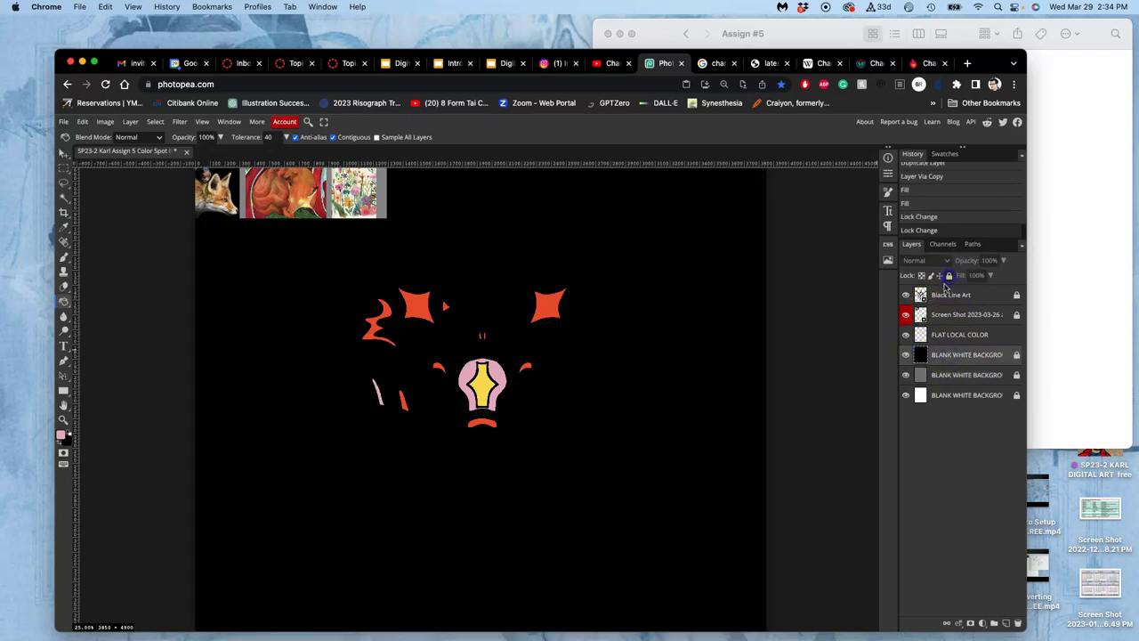
left_click(907, 354)
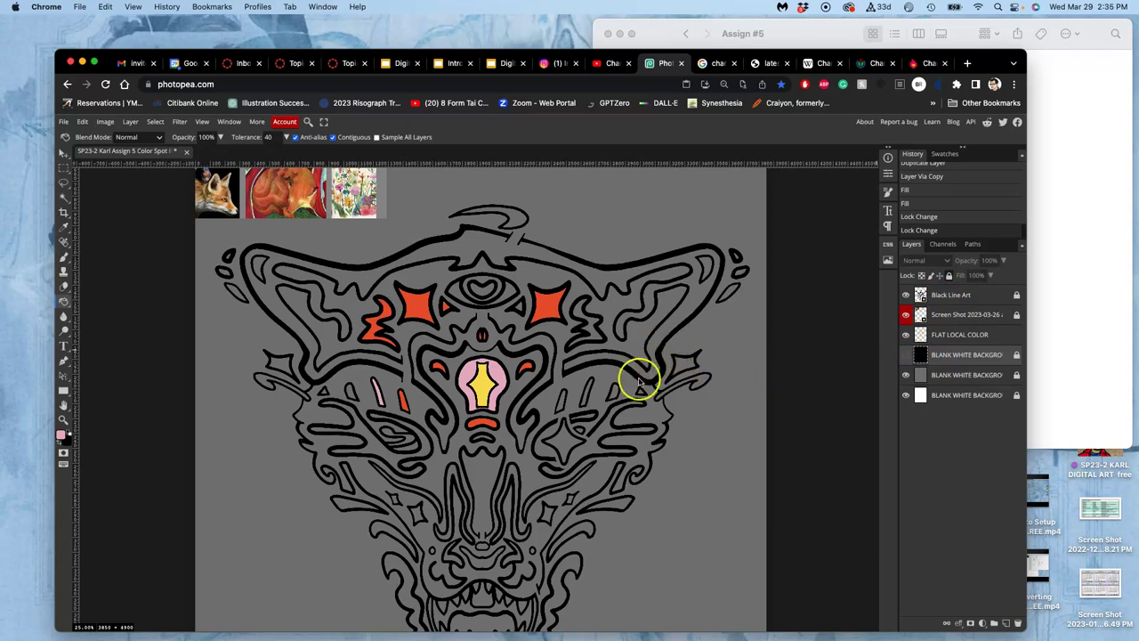
scroll(606, 393, "down", 3)
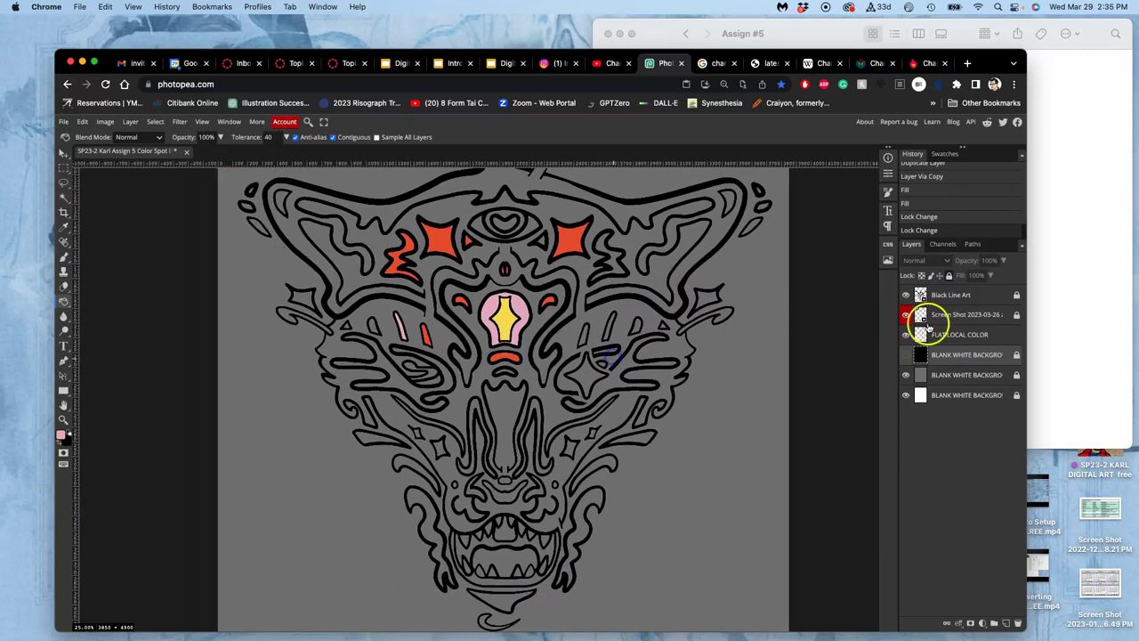
Step: Make Black Line Art the active layer, take the Magic Wand, and zoom into the mouth
left_click(953, 301)
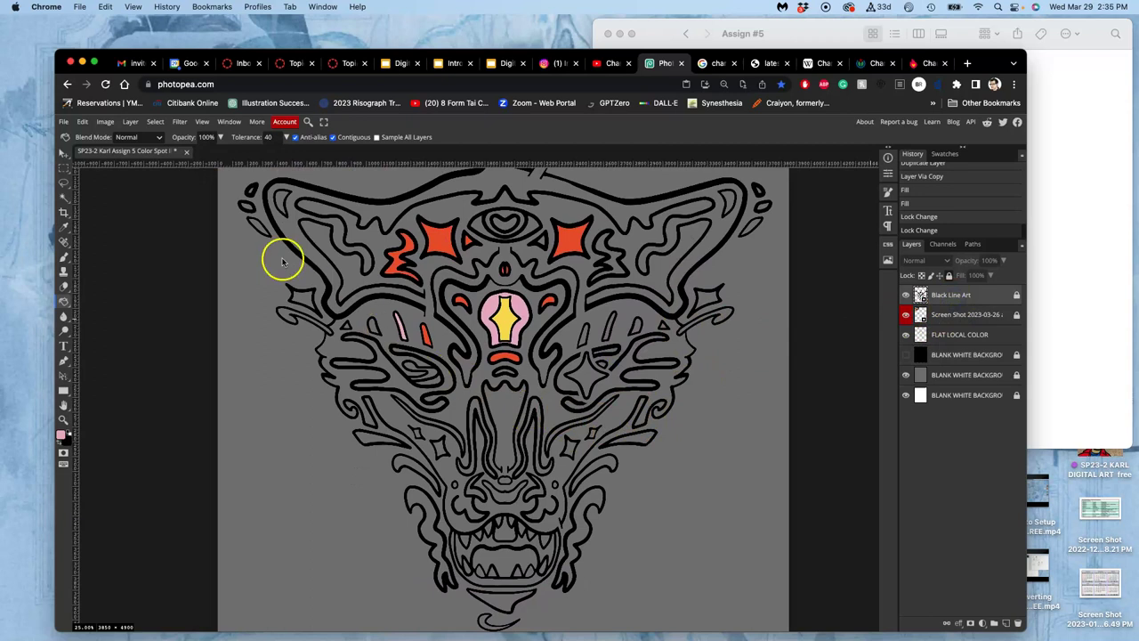
left_click(64, 197)
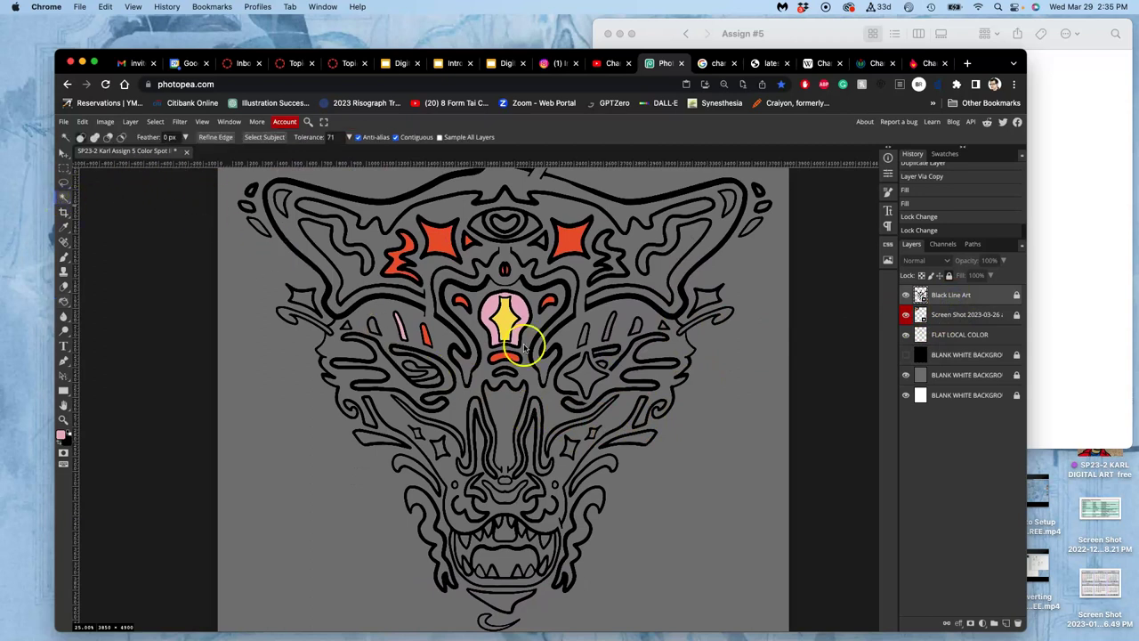
key("super+equal")
key("super+equal")
key("super+equal")
key("super+equal")
scroll(567, 389, "down", 8)
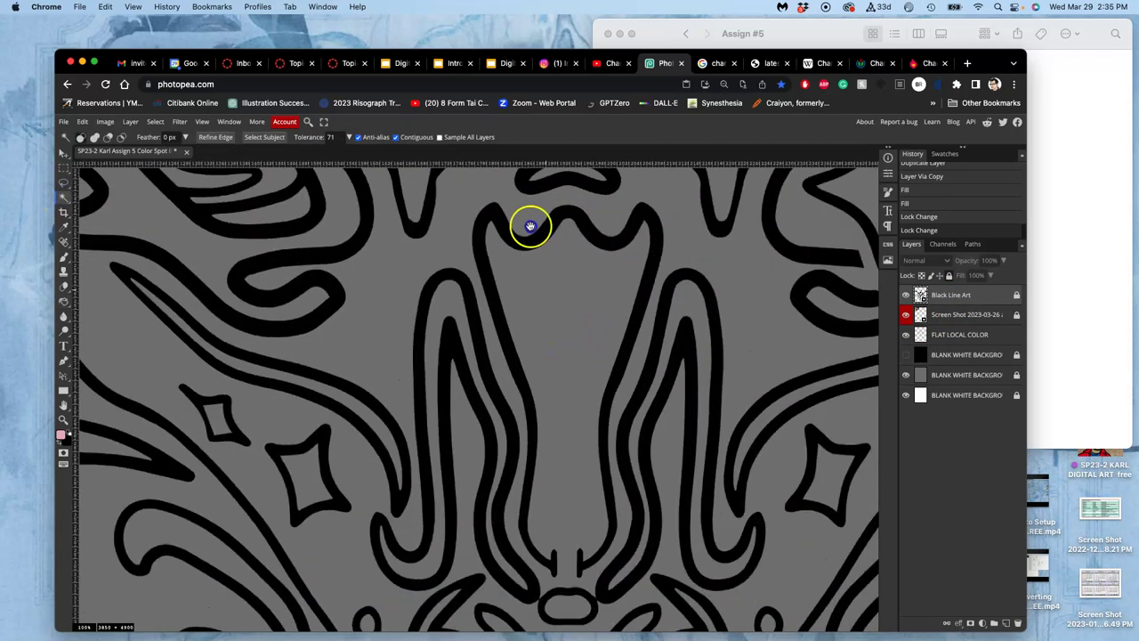
scroll(541, 274, "down", 6)
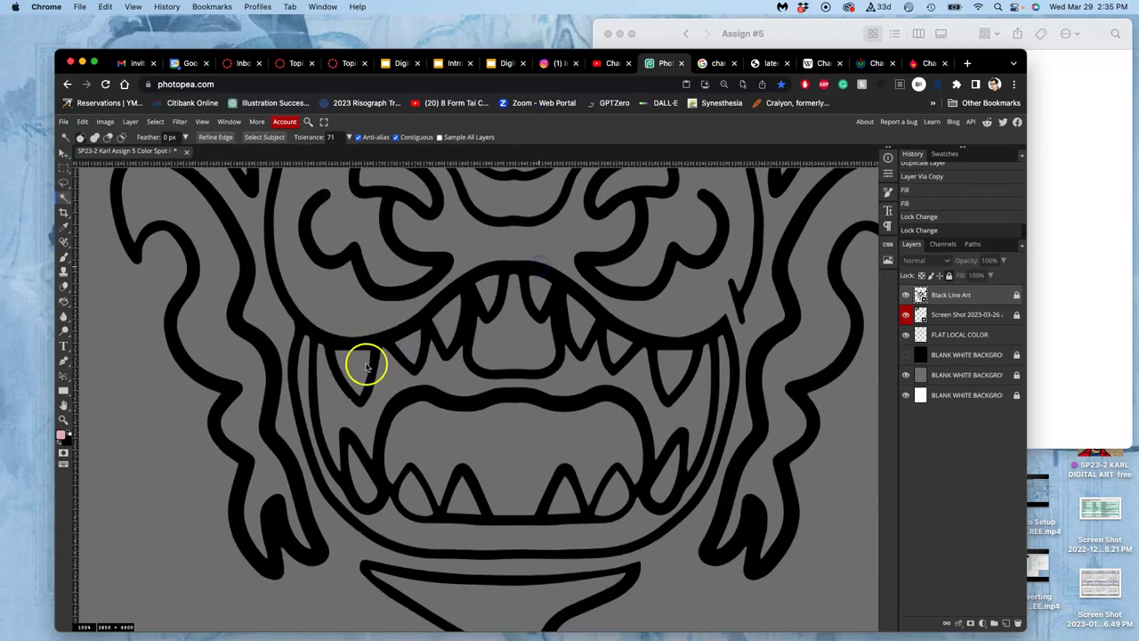
Step: Magic-wand select the seven upper teeth plus two lower teeth together
left_click(357, 368)
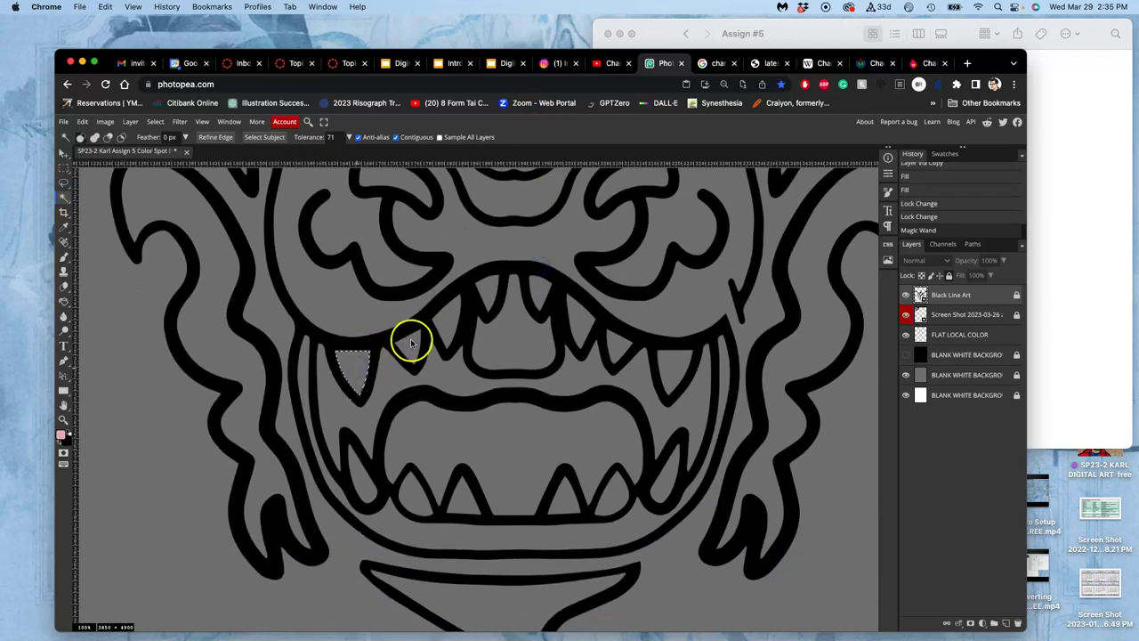
left_click(407, 349, "shift")
left_click(445, 317, "shift")
left_click(488, 290, "shift")
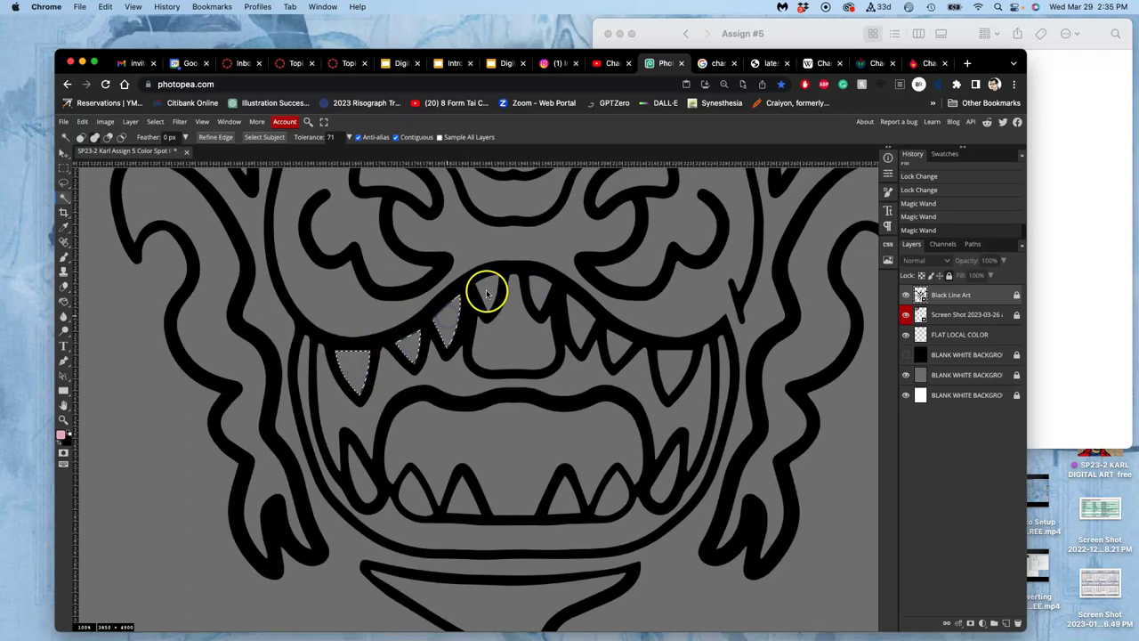
left_click(541, 288, "shift")
left_click(580, 319, "shift")
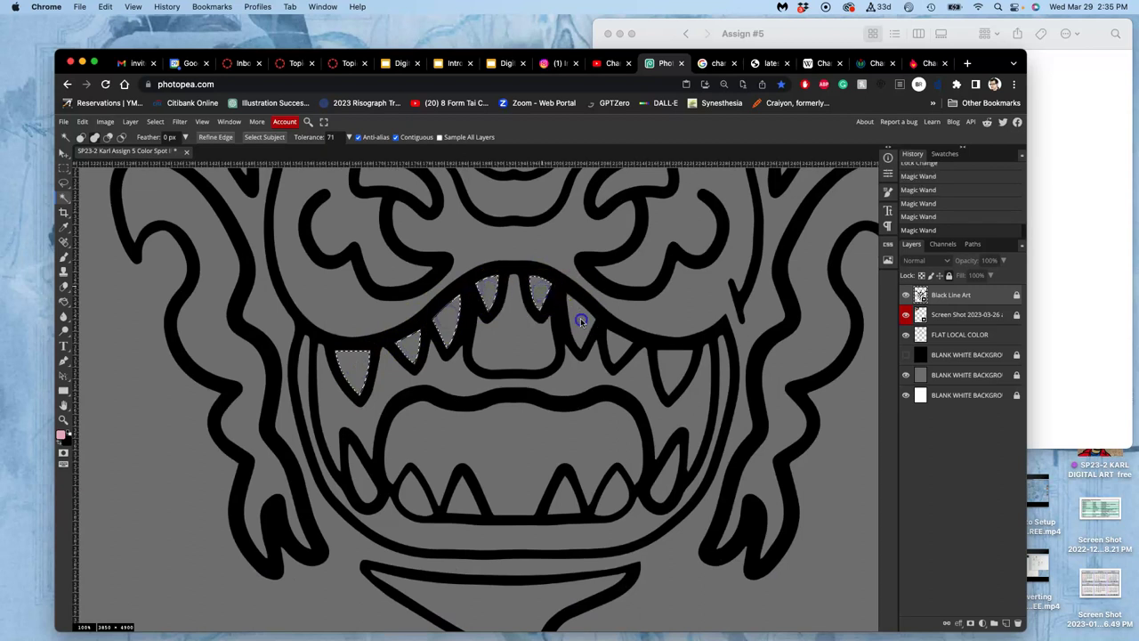
left_click(625, 354, "shift")
left_click(563, 505, "shift")
left_click(461, 499, "shift")
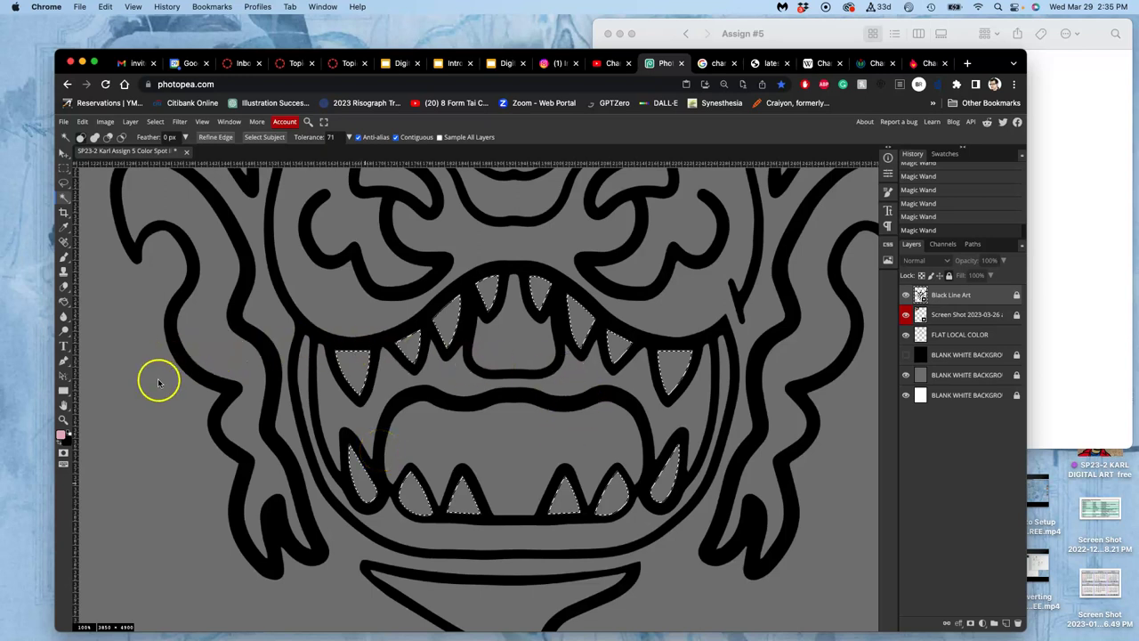
mouse_move(332, 298)
left_mouse_down()
mouse_move(466, 490)
mouse_move(519, 468)
mouse_move(443, 316)
left_mouse_up()
Step: Sample cream from the flower reference and bucket-fill the selected teeth on FLAT LOCAL COLOR
scroll(443, 316, "up", 10)
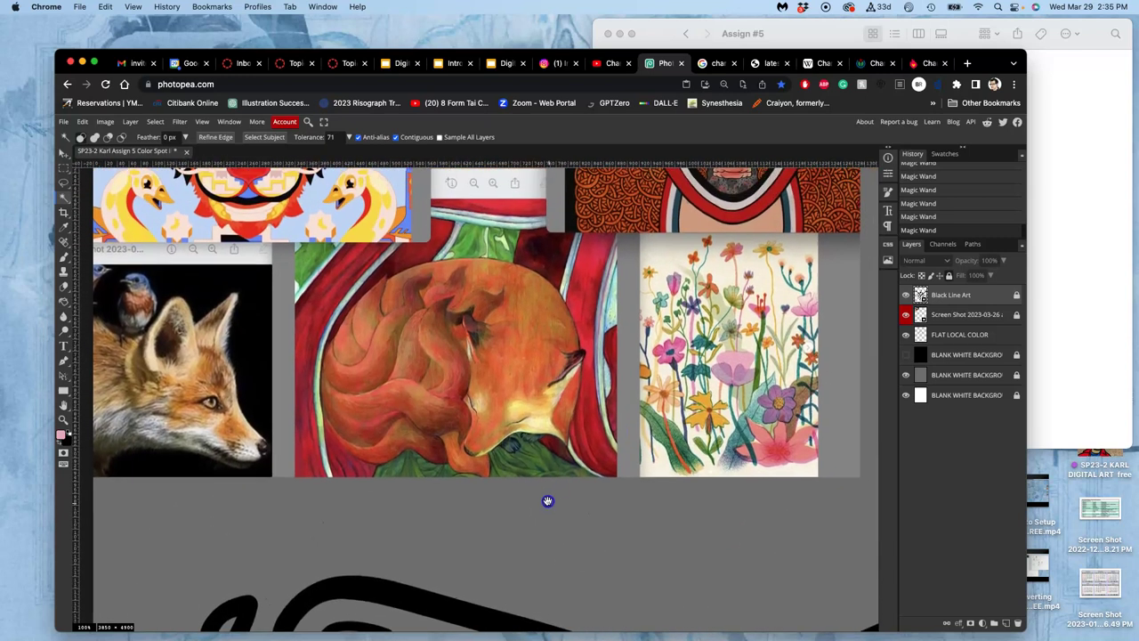
left_click(65, 229)
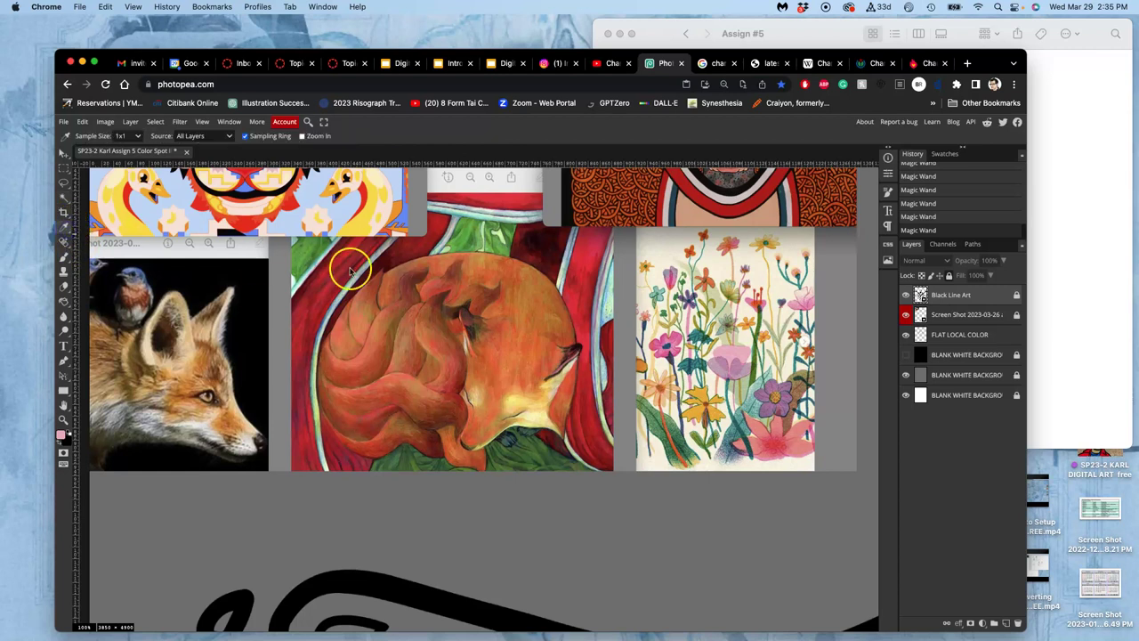
left_click(650, 238)
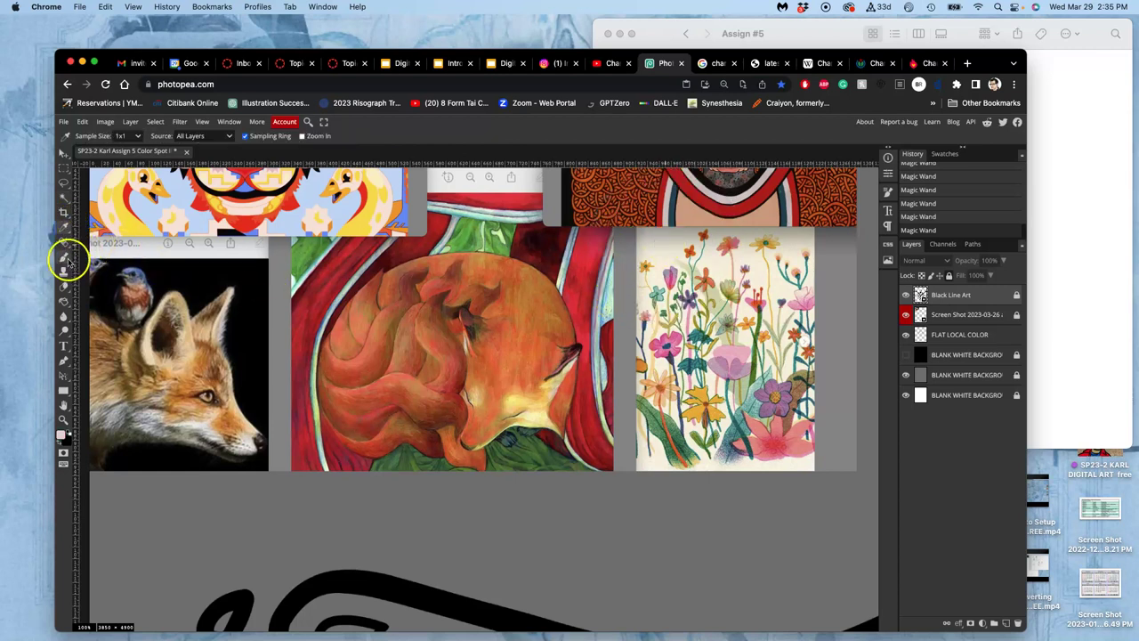
left_click(64, 301)
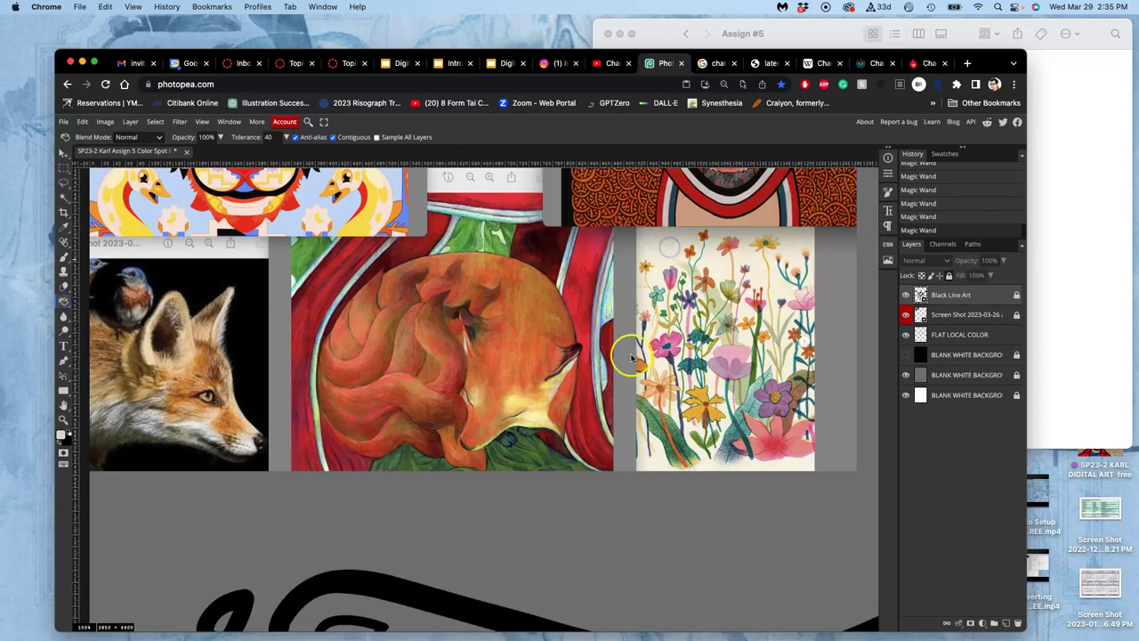
scroll(648, 466, "down", 15)
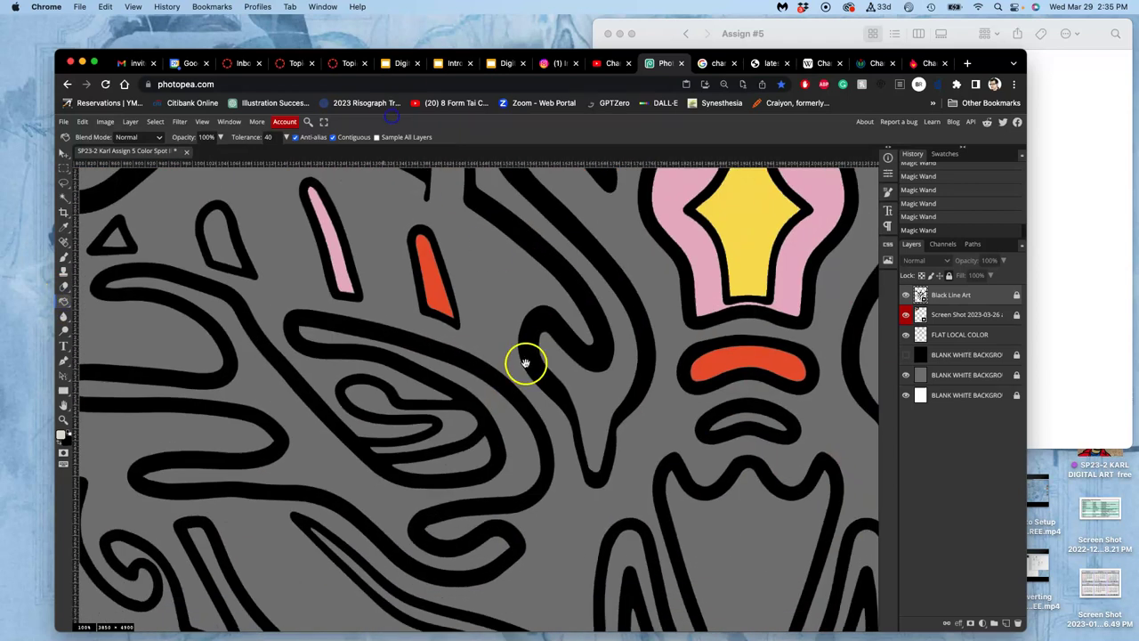
scroll(525, 363, "down", 10)
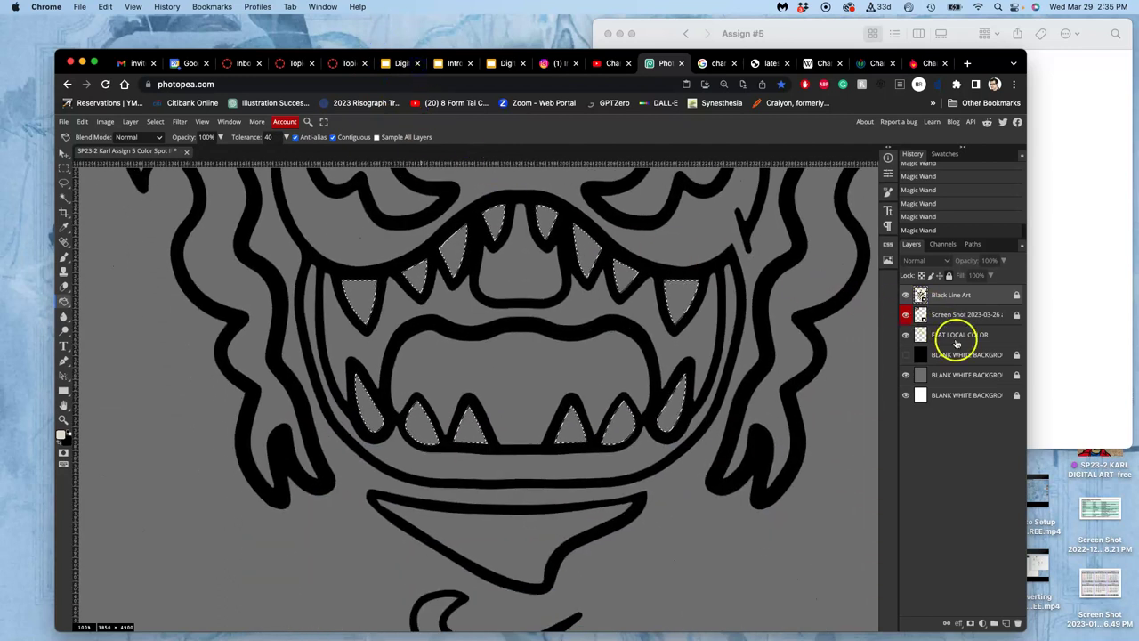
left_click(957, 341)
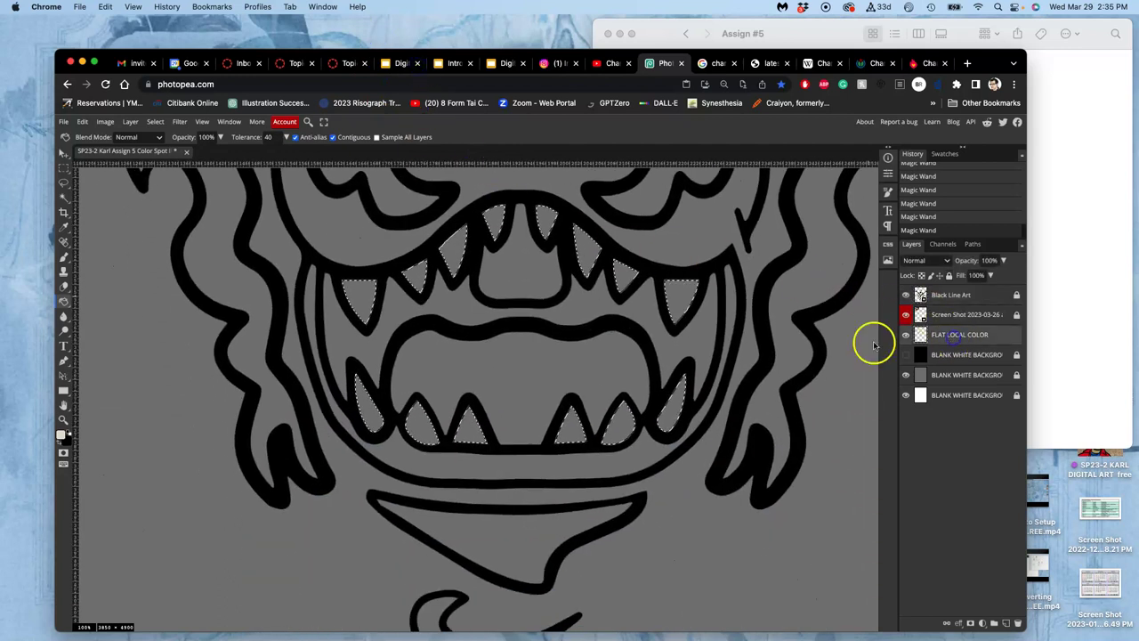
left_click(419, 281)
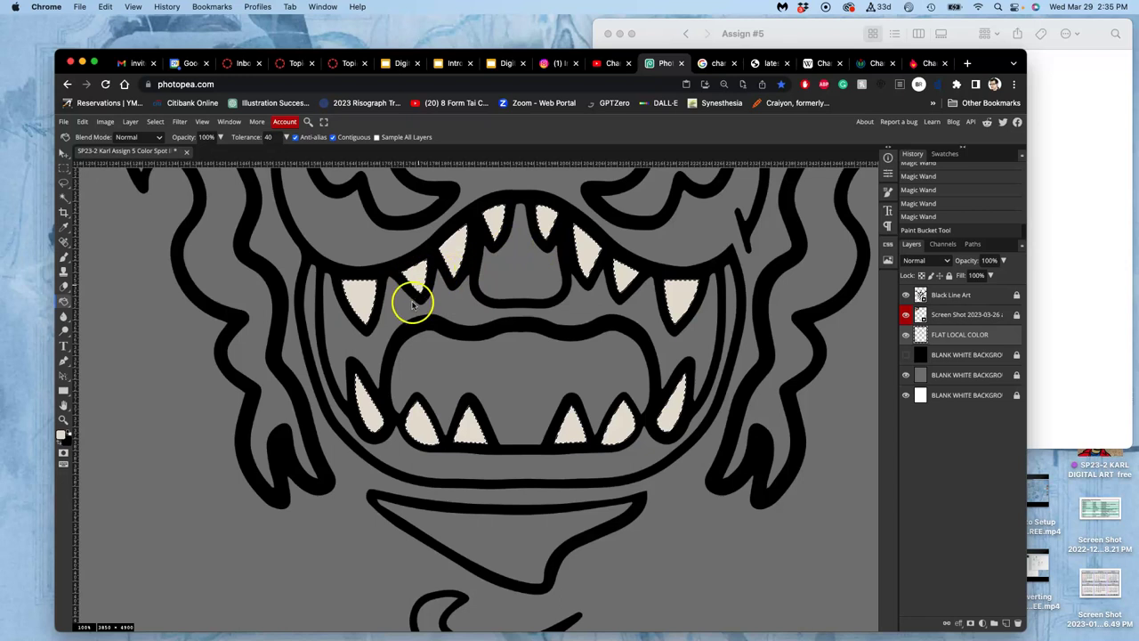
Step: Hide Black Line Art and the gray background to preview the cream teeth over white
left_click(906, 295)
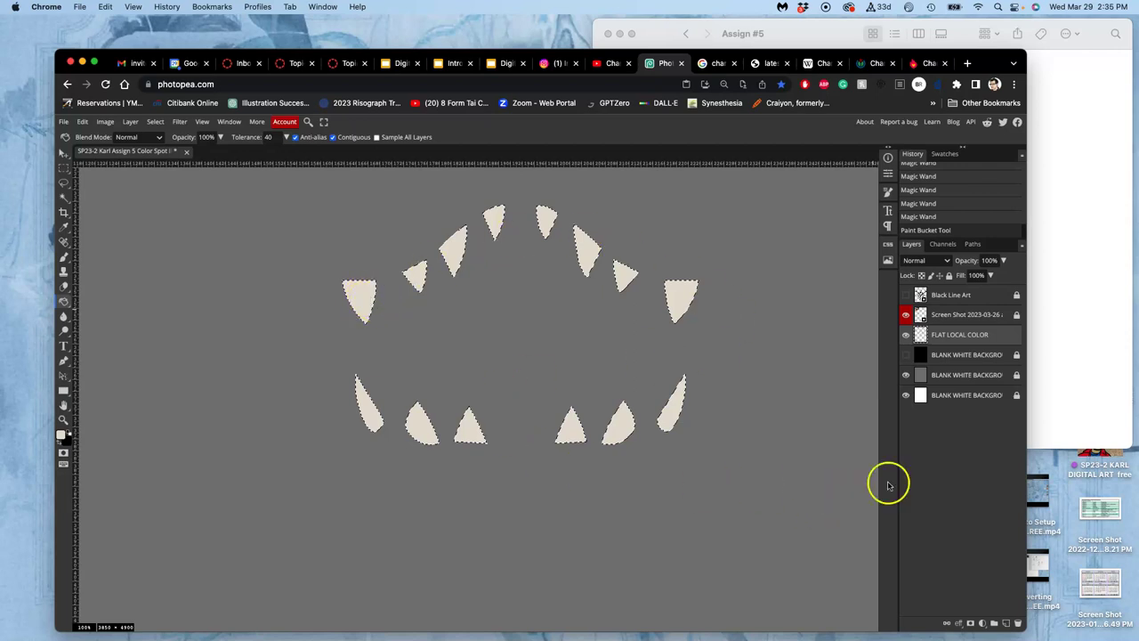
left_click(906, 356)
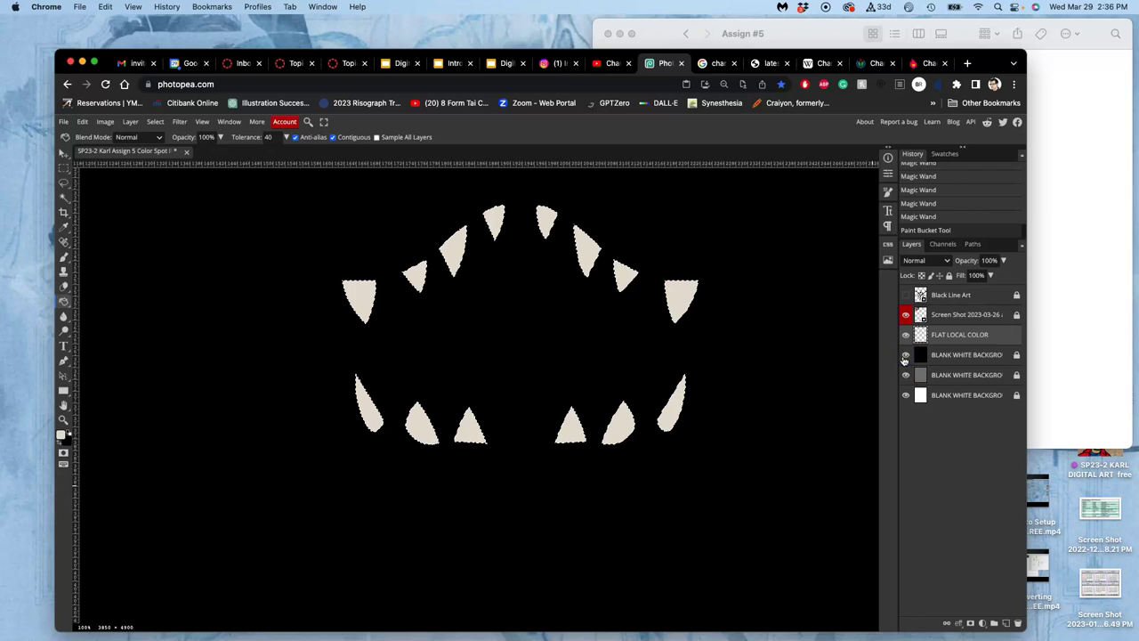
left_click(906, 357)
left_click(906, 375)
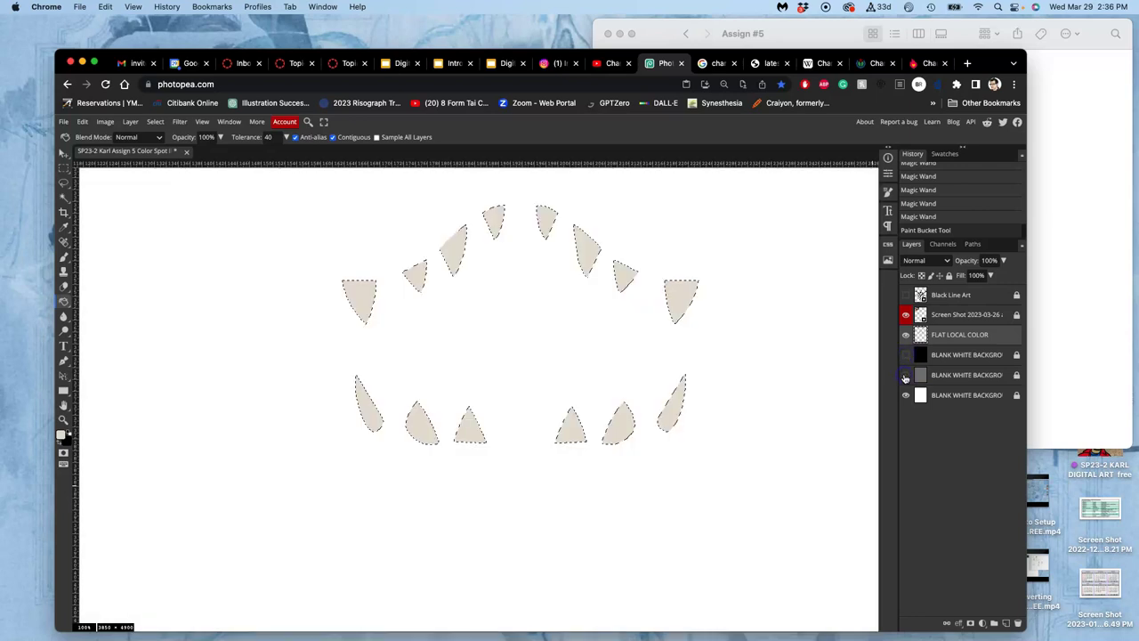